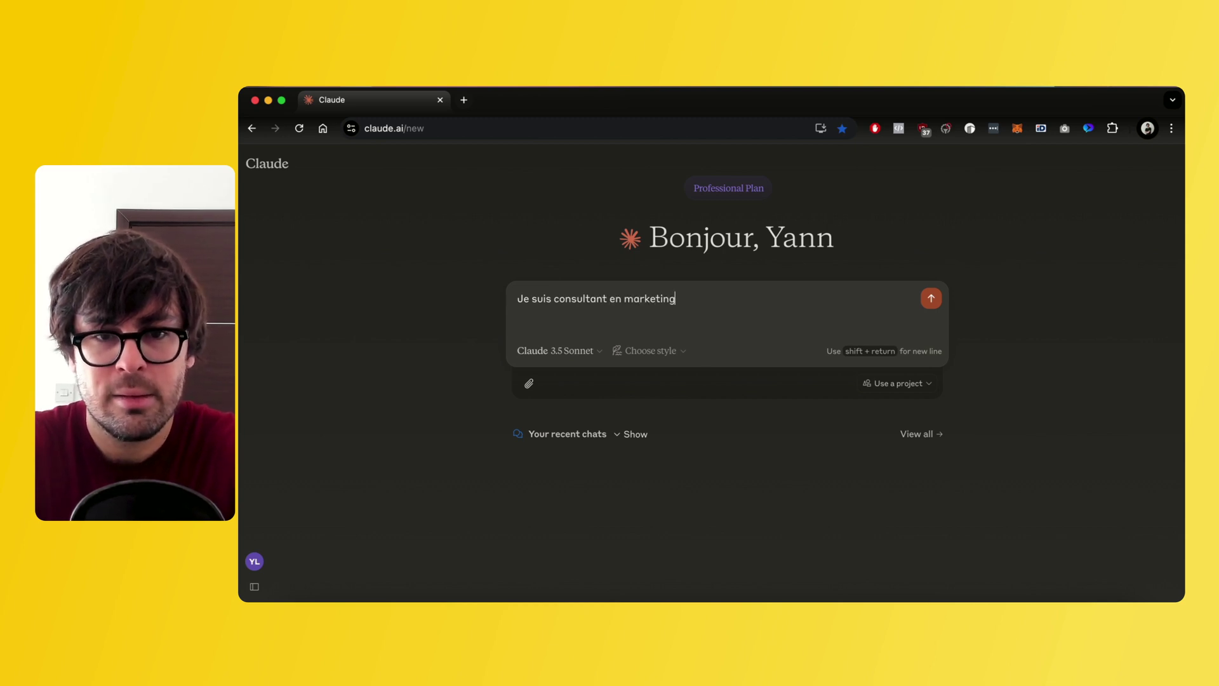
Continue the prompt with "J'aide les indépendants à développer leur business plus rapidement en mettant en place un système d'acquisition client efficace."
text(aide les indépendan)
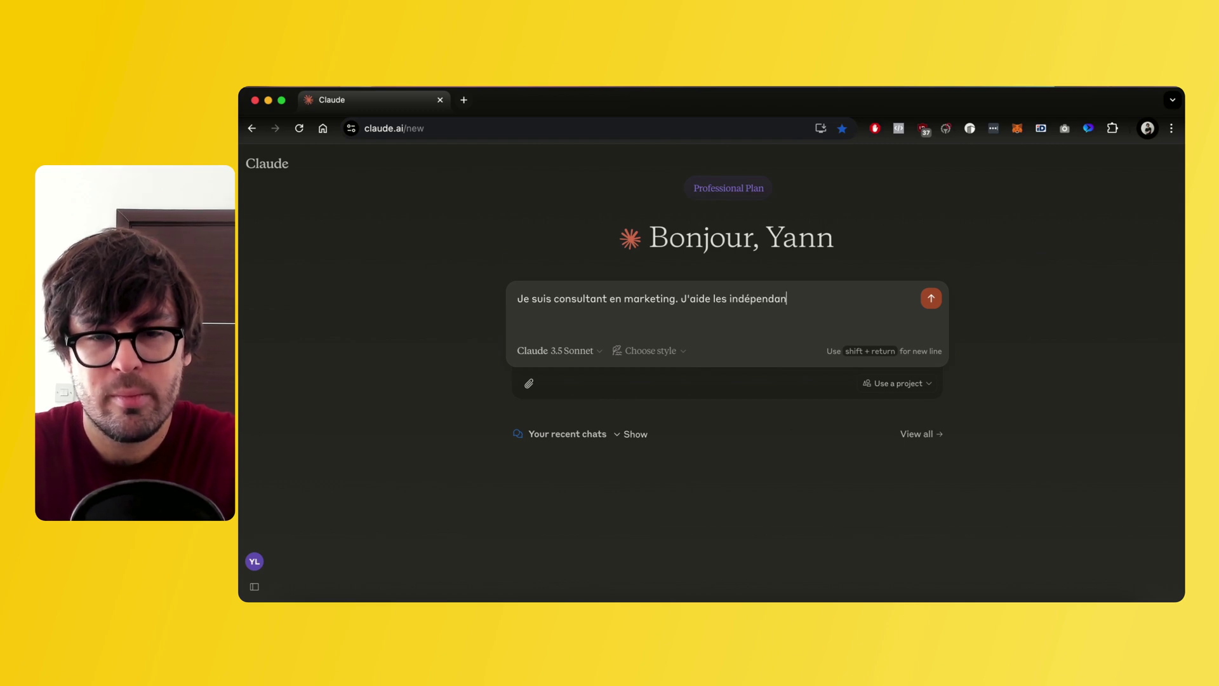
text(ts à développer leur busine)
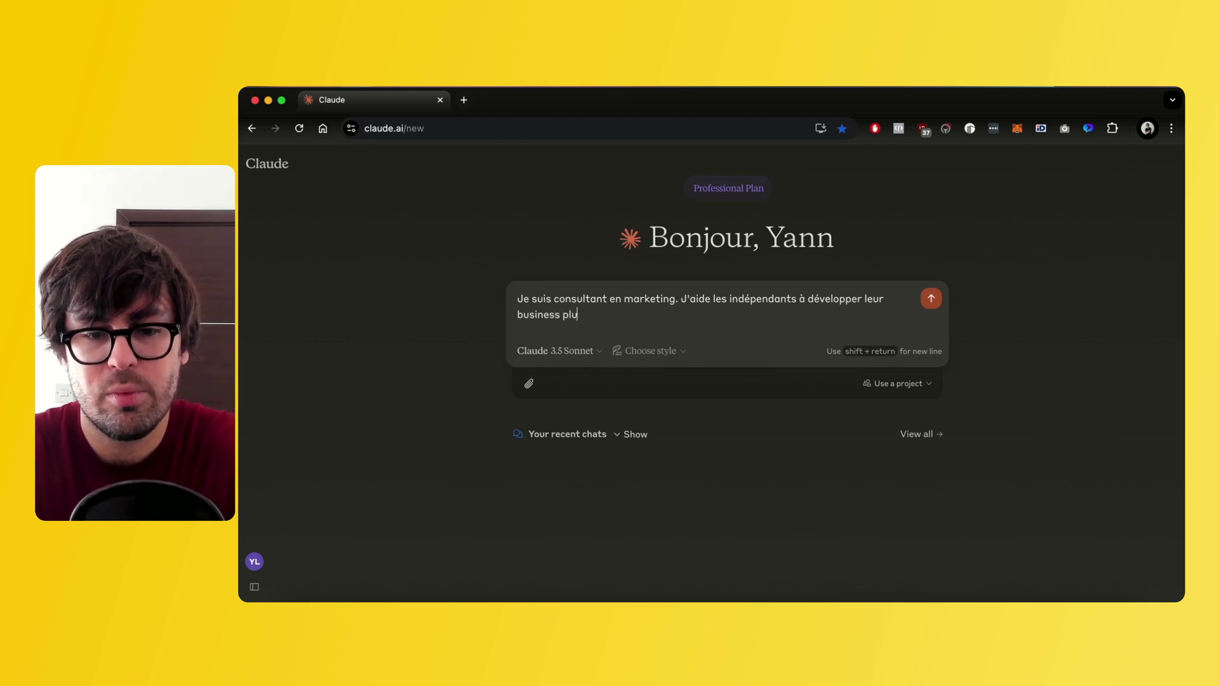
text(ss plus rapidement en)
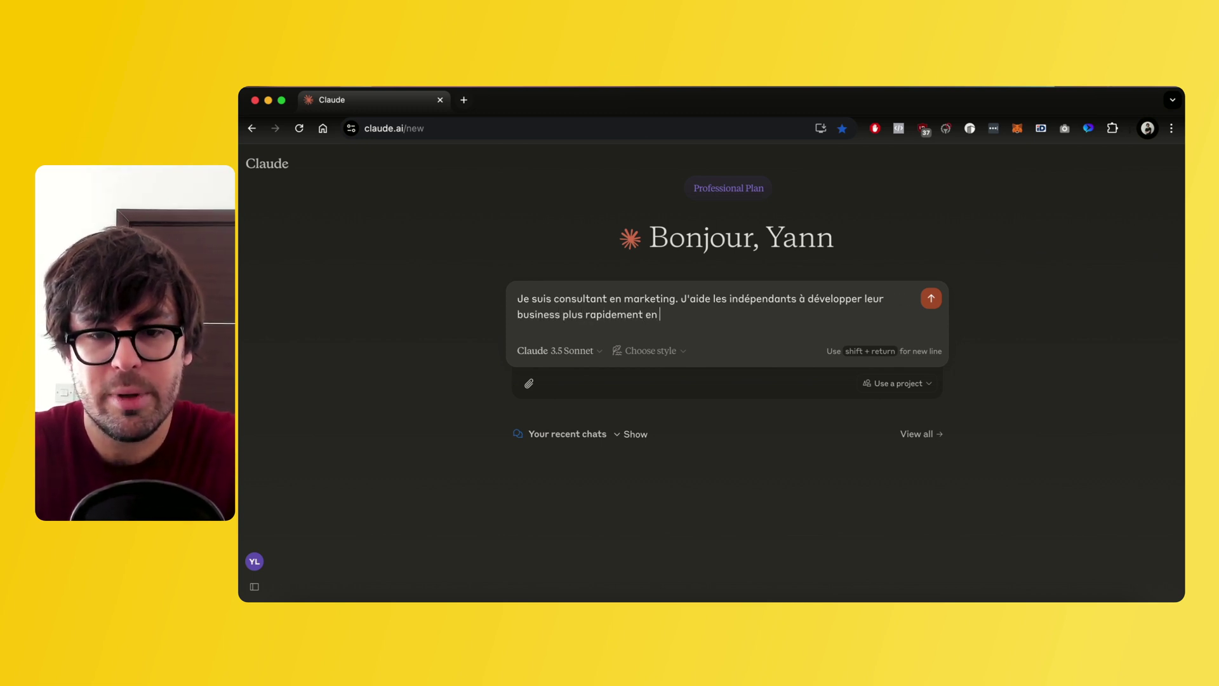
text( mettant en place un sus)
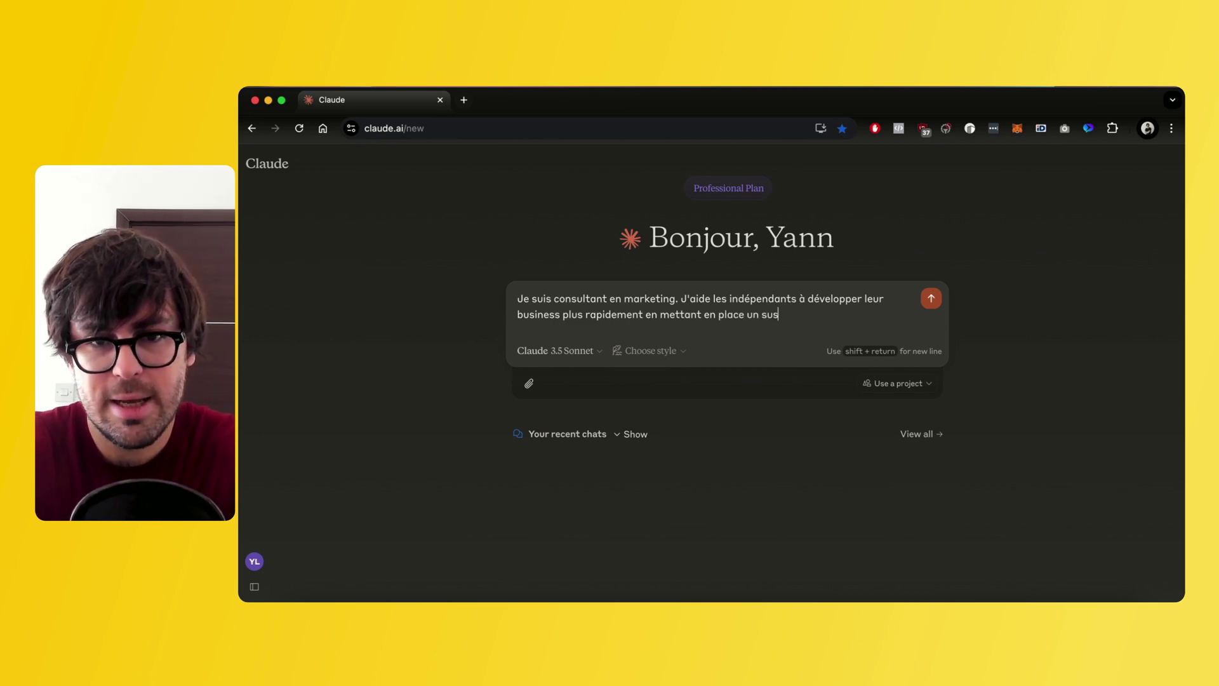
key(BackSpace)
key(BackSpace)
text(ystème d'acquisition)
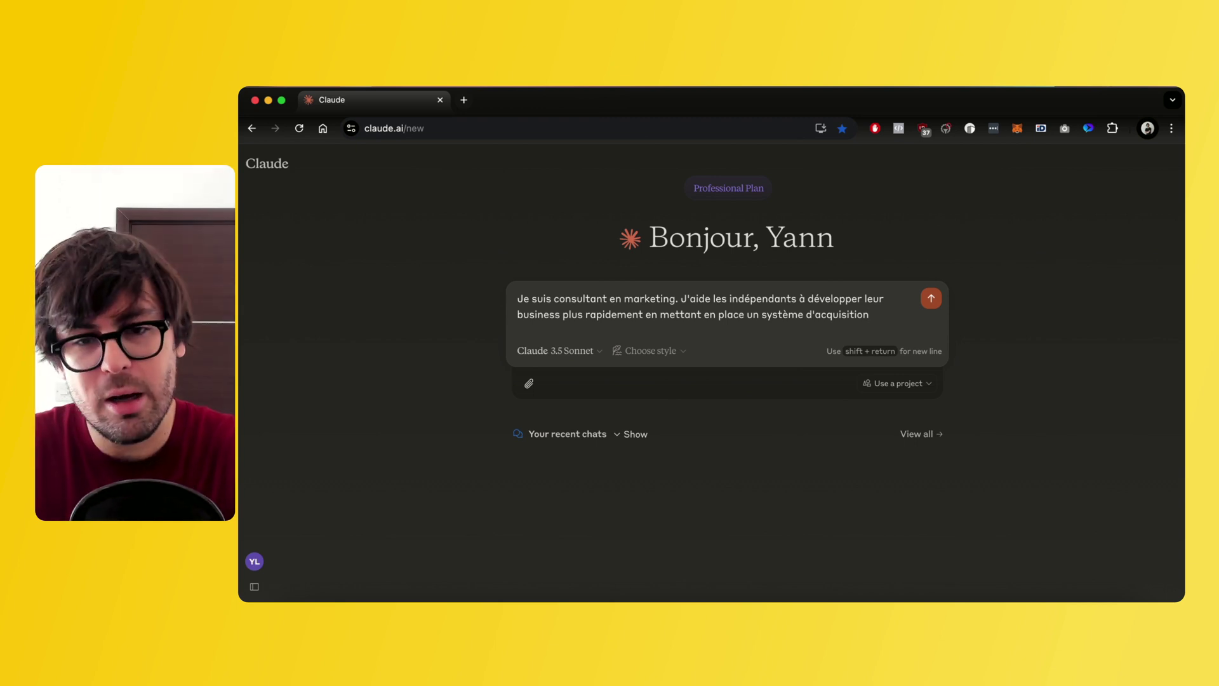
text(clien)
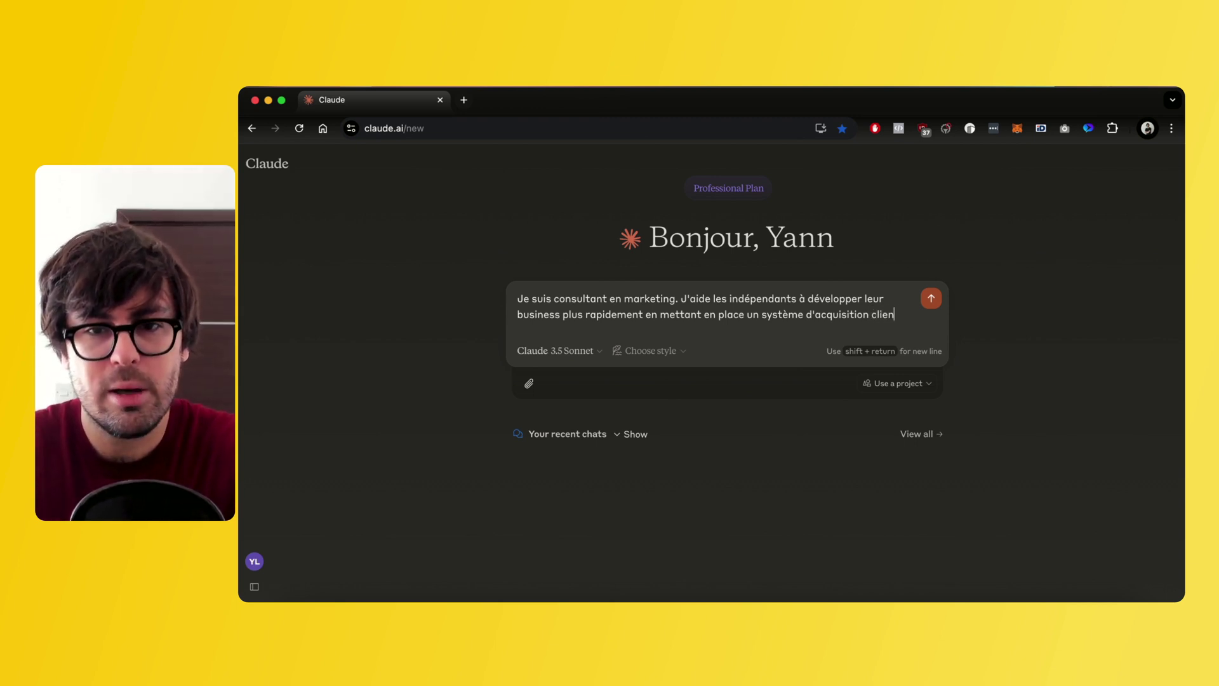
text(t efficace.)
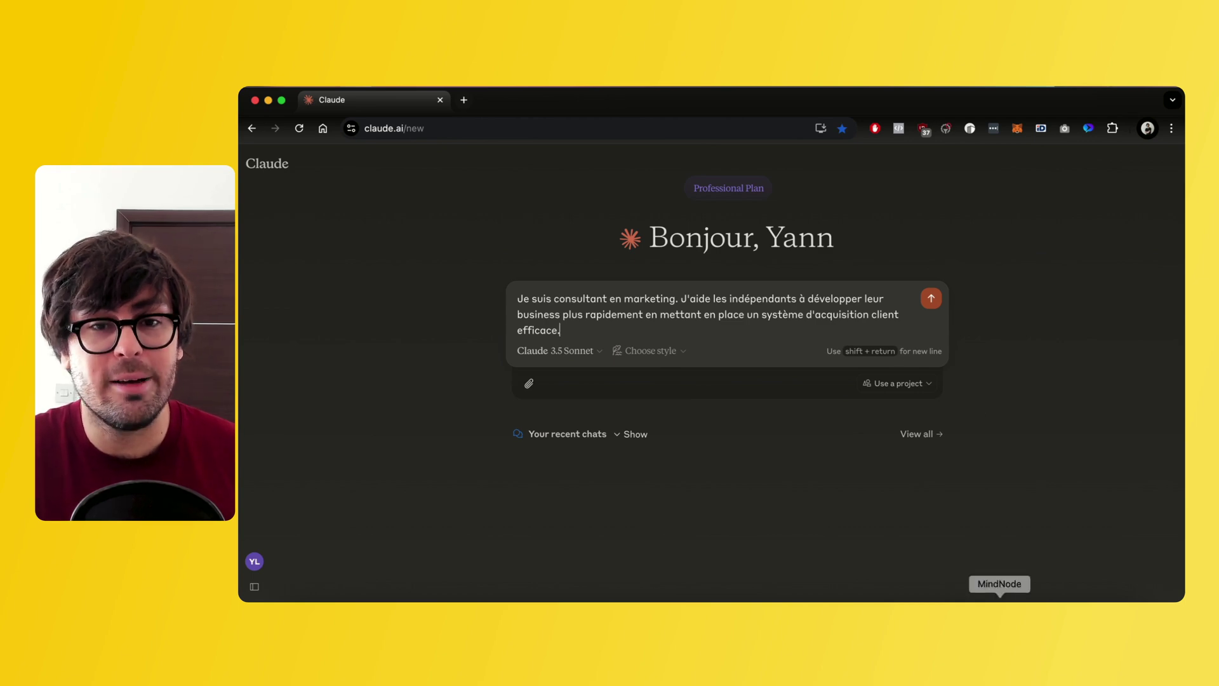
Switch to MindNode and review the branch "Demande à Claude d'analyser ta cible" together with its sub-branch
click(1000, 608)
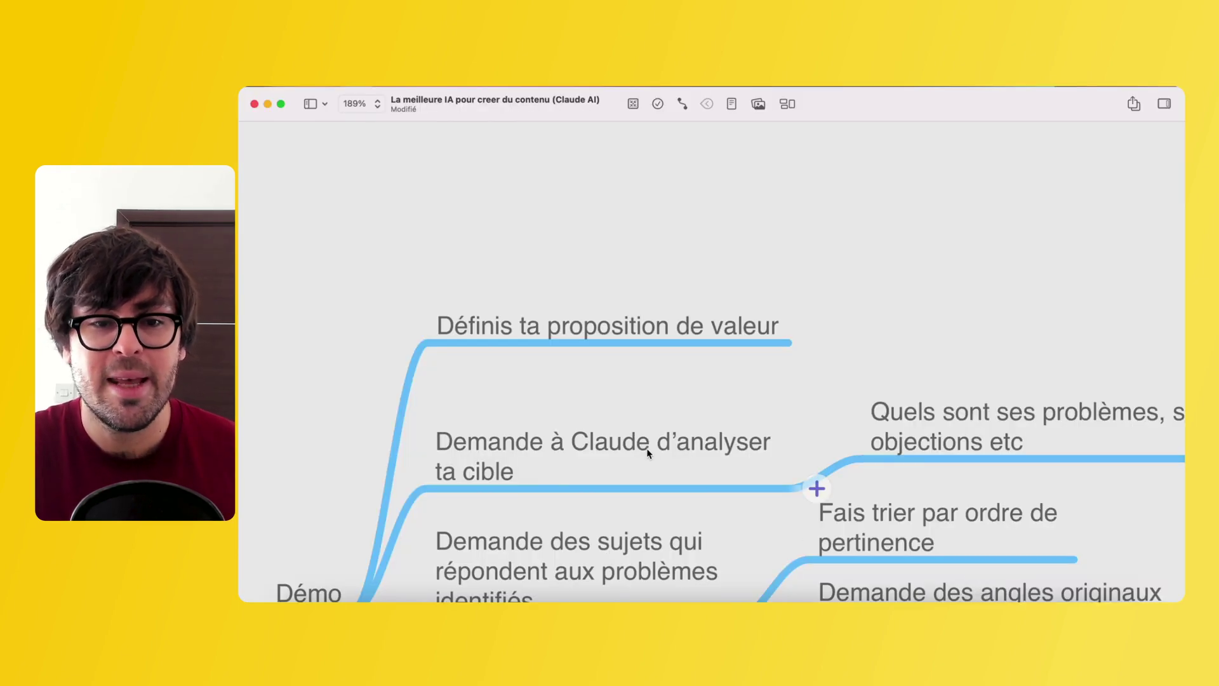
click(619, 429)
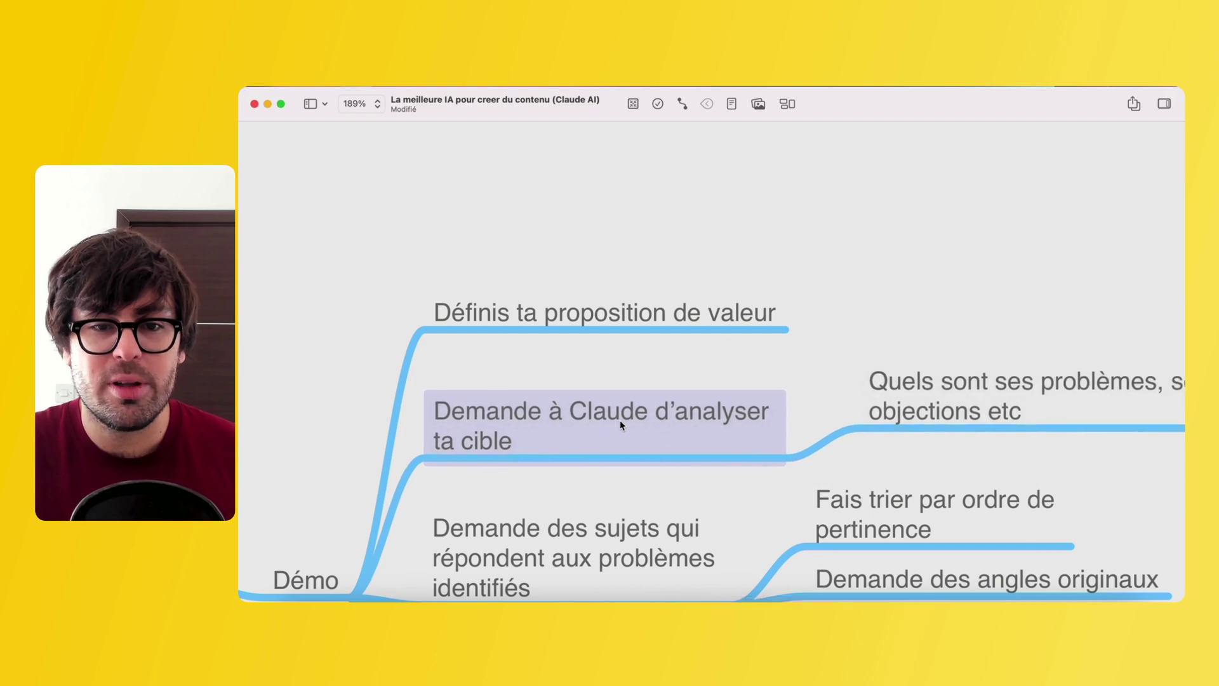
scroll(672, 429, right, 2)
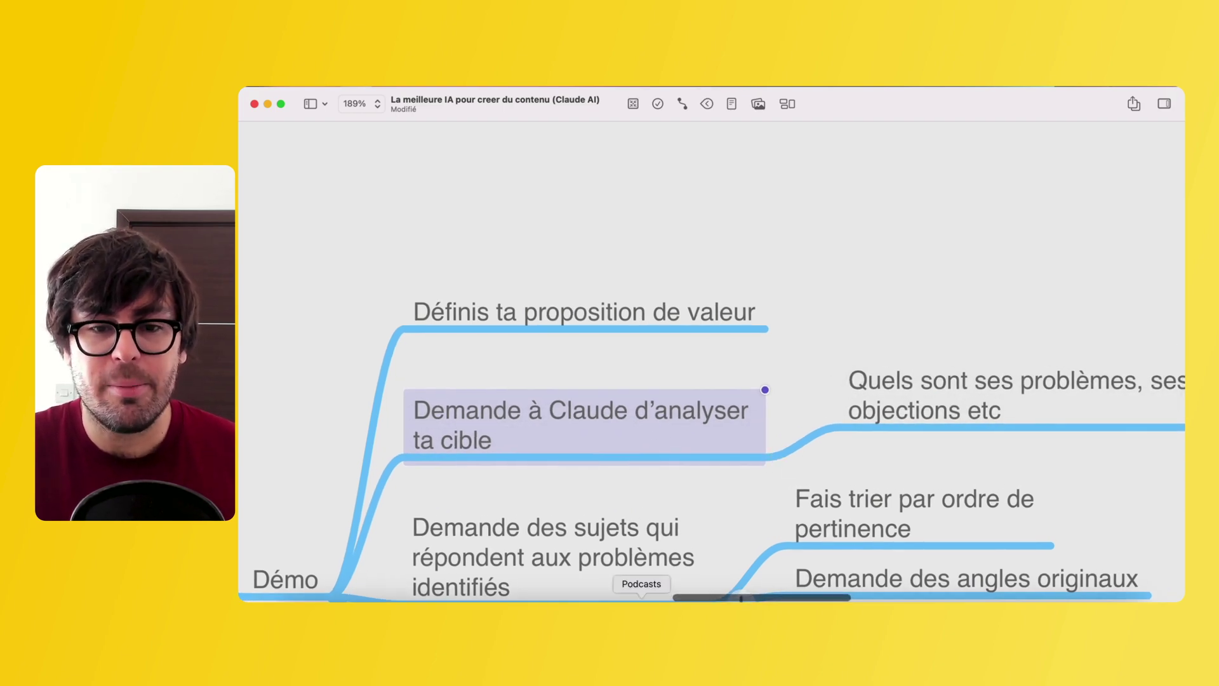
scroll(671, 431, right, 10)
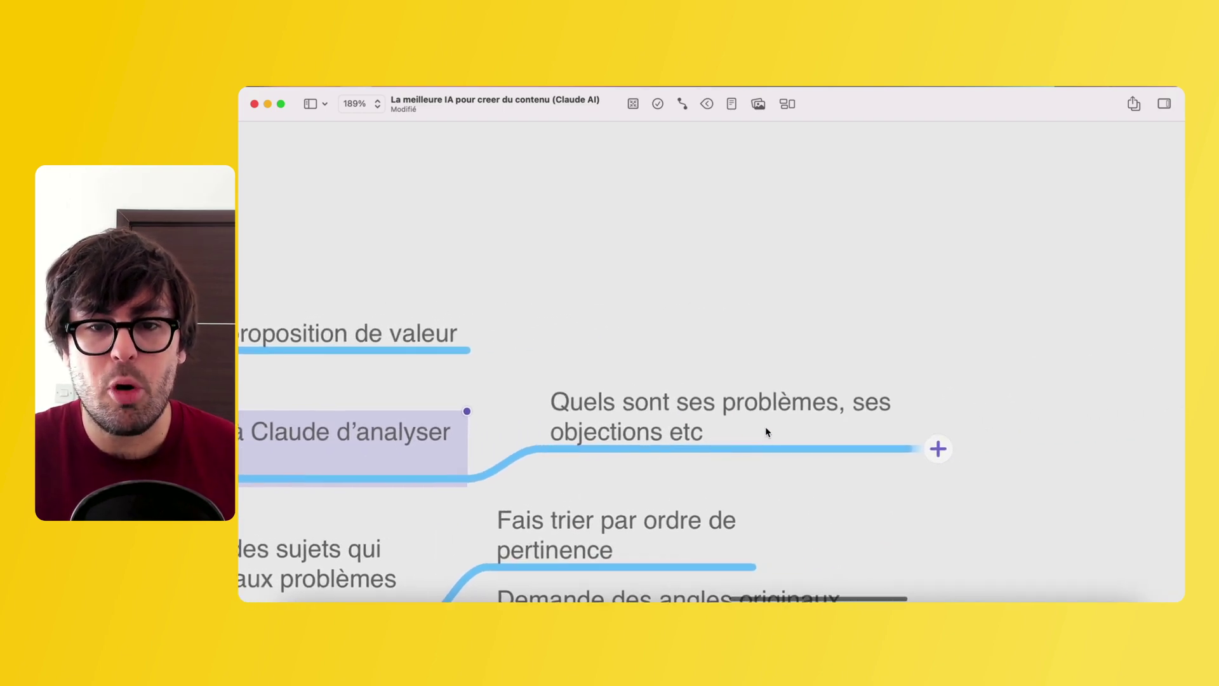
Switch back to Claude in the browser and append "Je veux que tu analyses ma cible idéale (au niveau psychologique" to the prompt
click(691, 613)
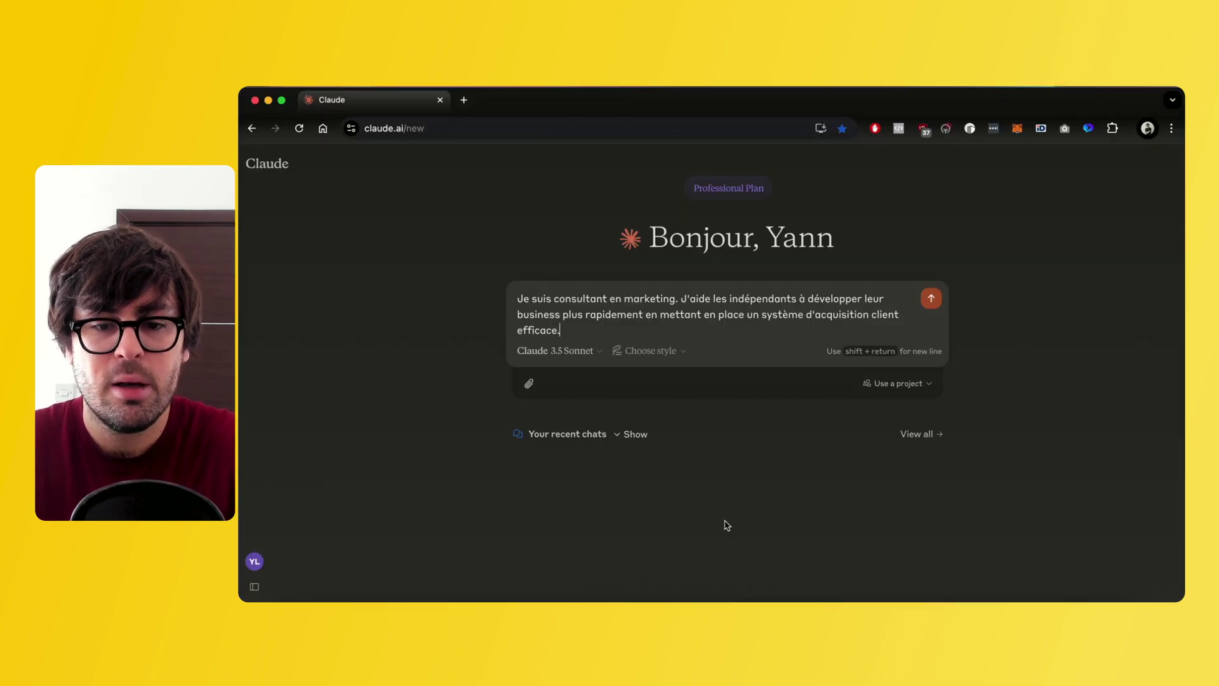
text(Je veux qu)
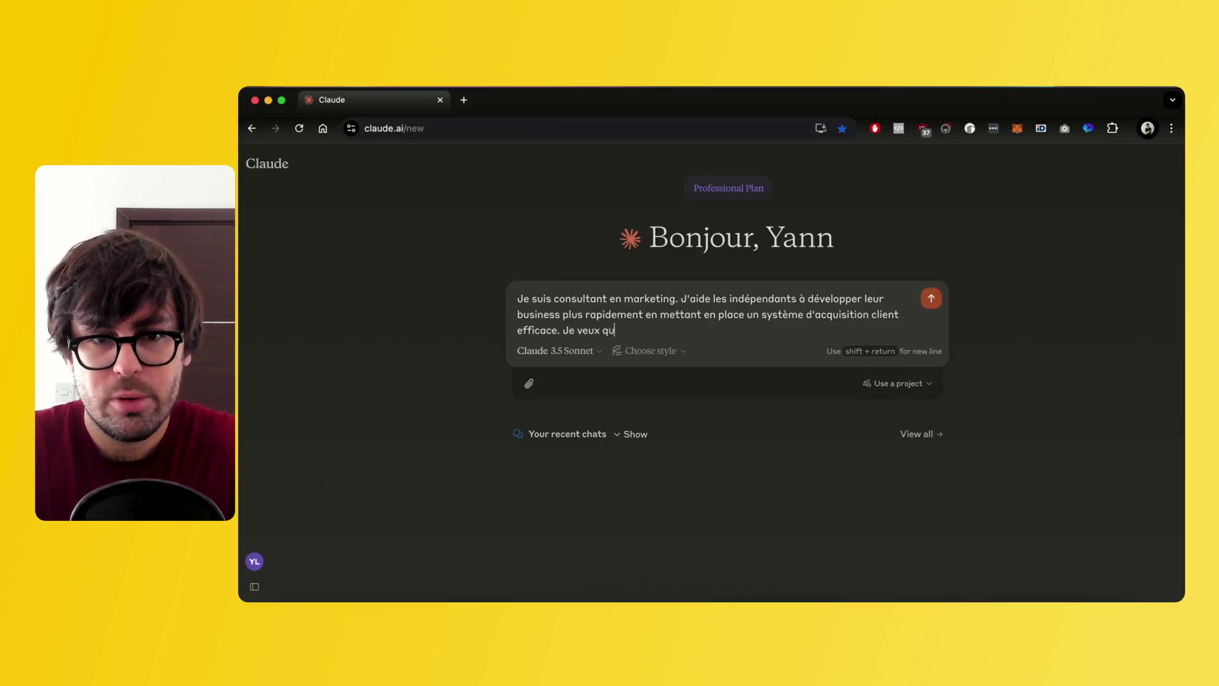
text(e tu analyses ma cible idéale)
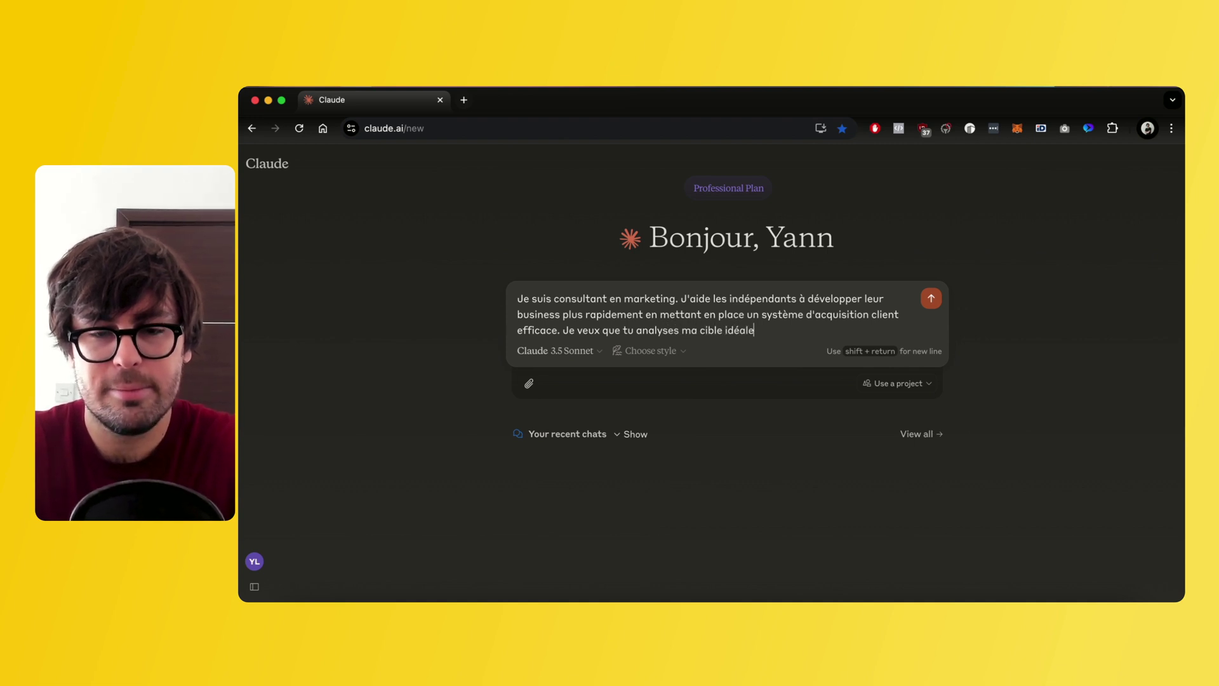
text( (au niveau )
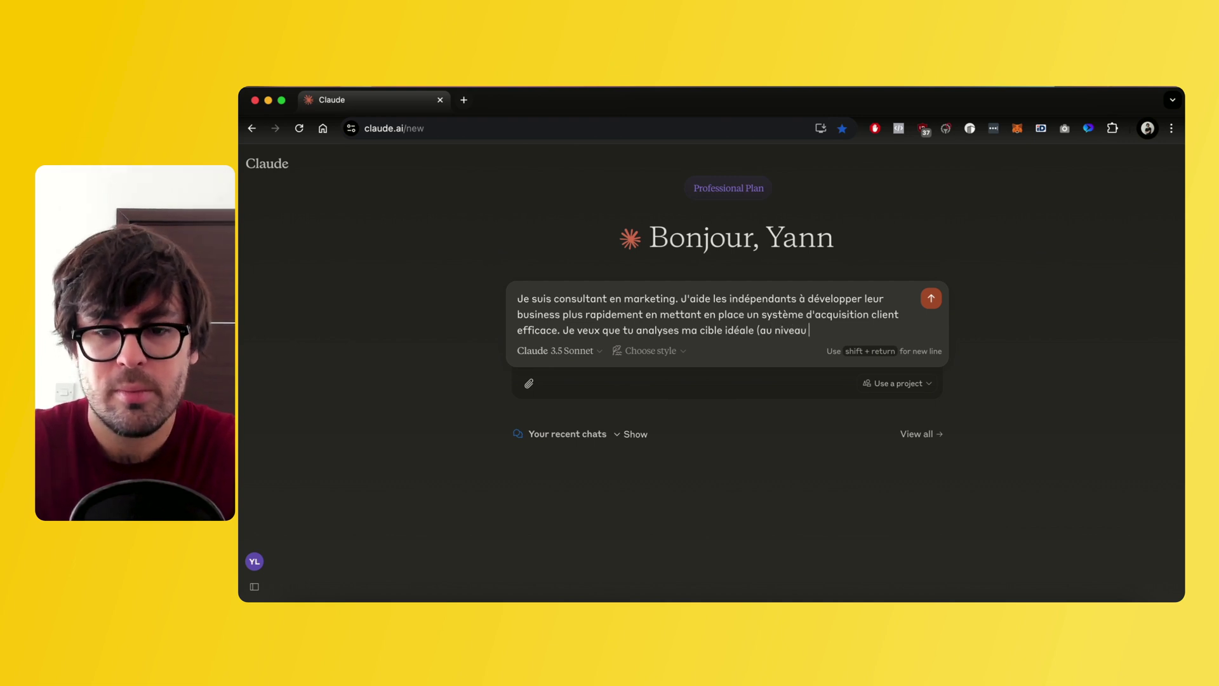
text(psychologique)
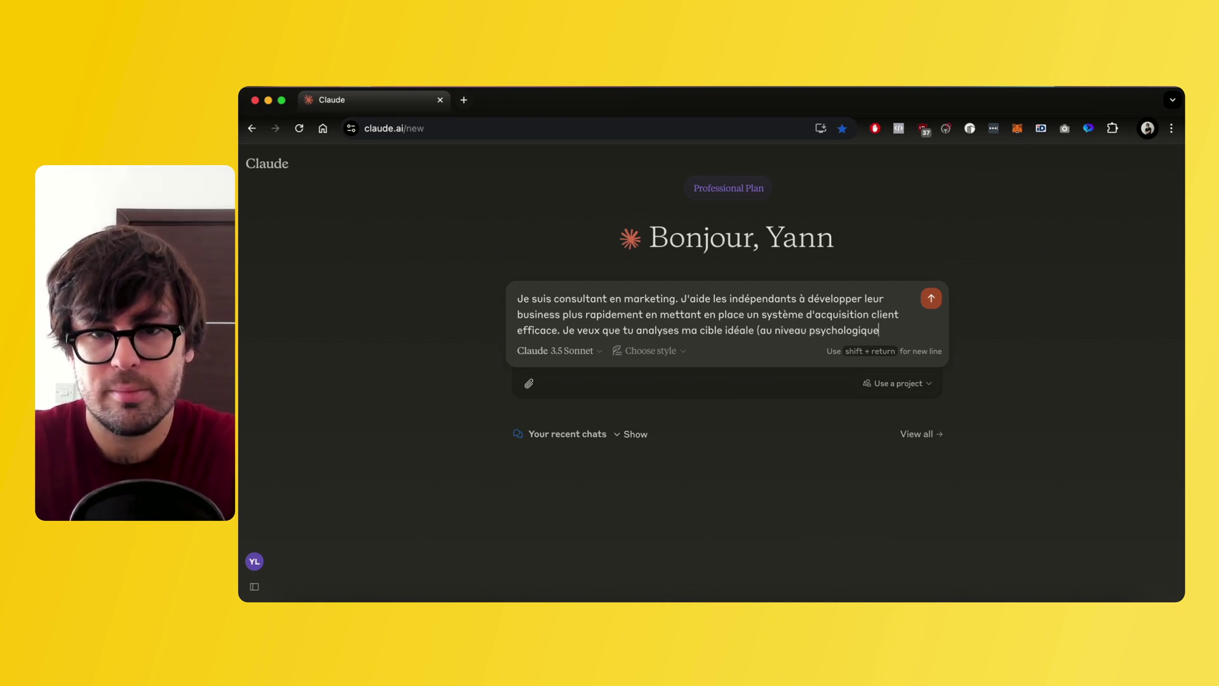
Complete the prompt with ") et que tu me décrives avec la plus grande précision possible ses problèmes, ce à quoi elle aspire etc" and send it
text() et que tu)
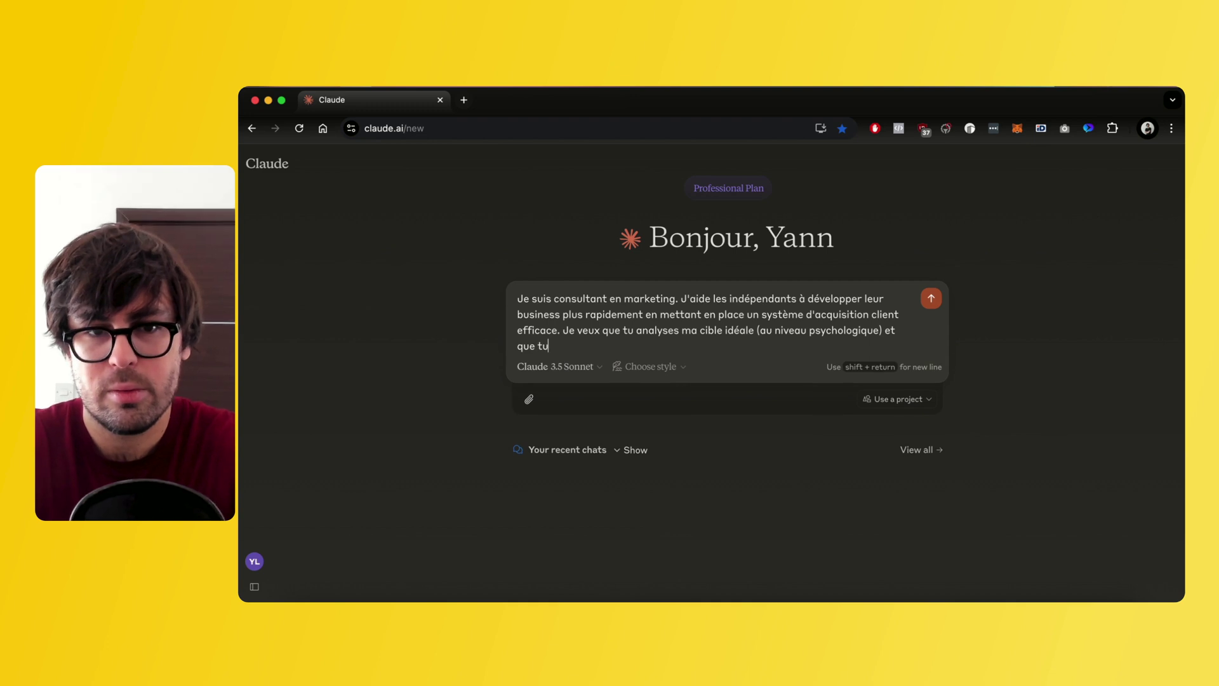
text( me décrives)
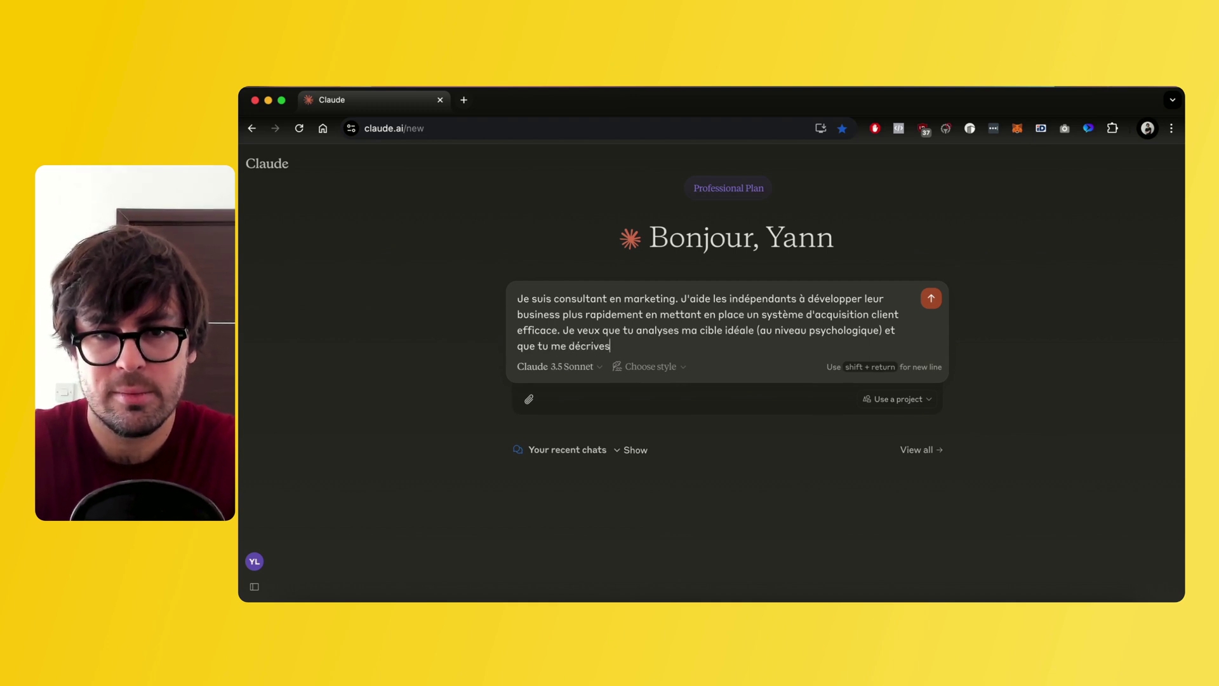
text( avec la plus grande précisi)
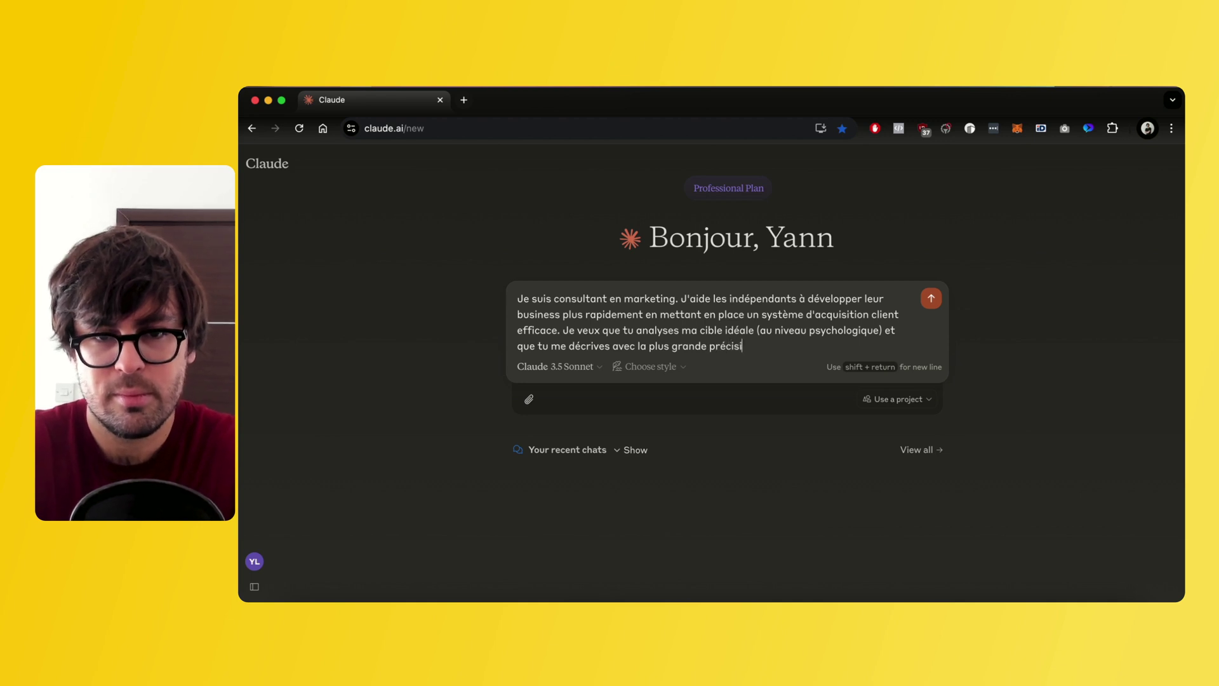
text(on possible ses problèm)
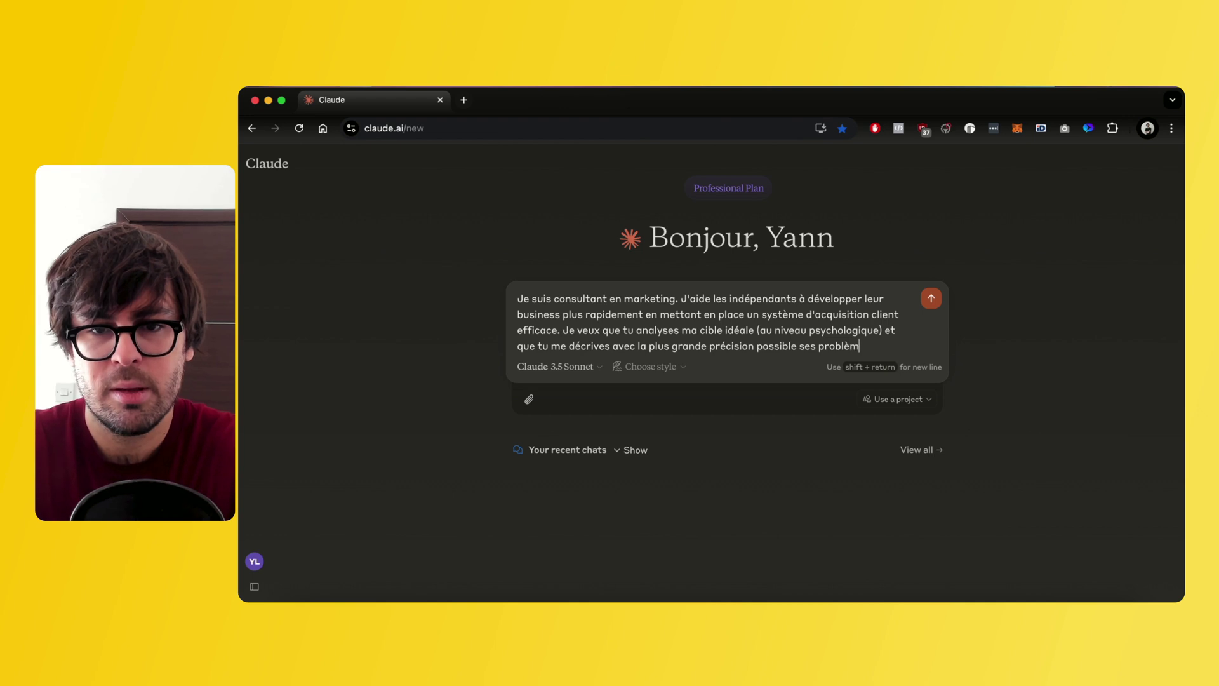
text(es, ce à quo)
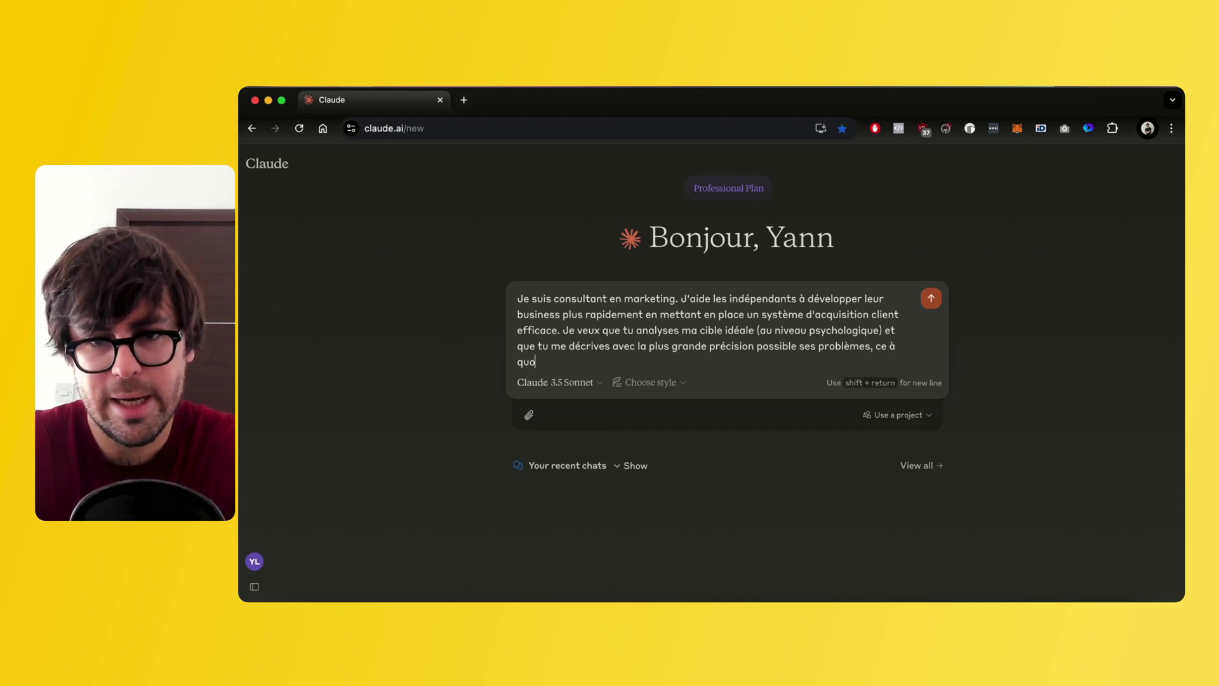
text(i elle aspire )
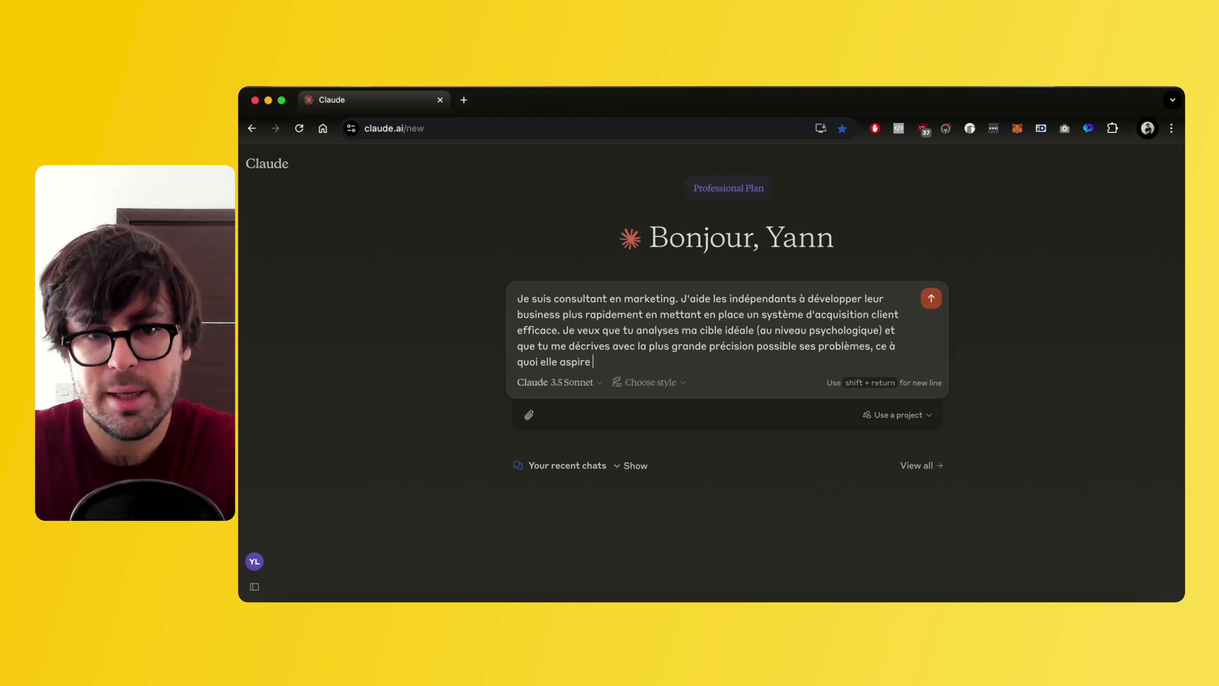
text(etc)
key(Return)
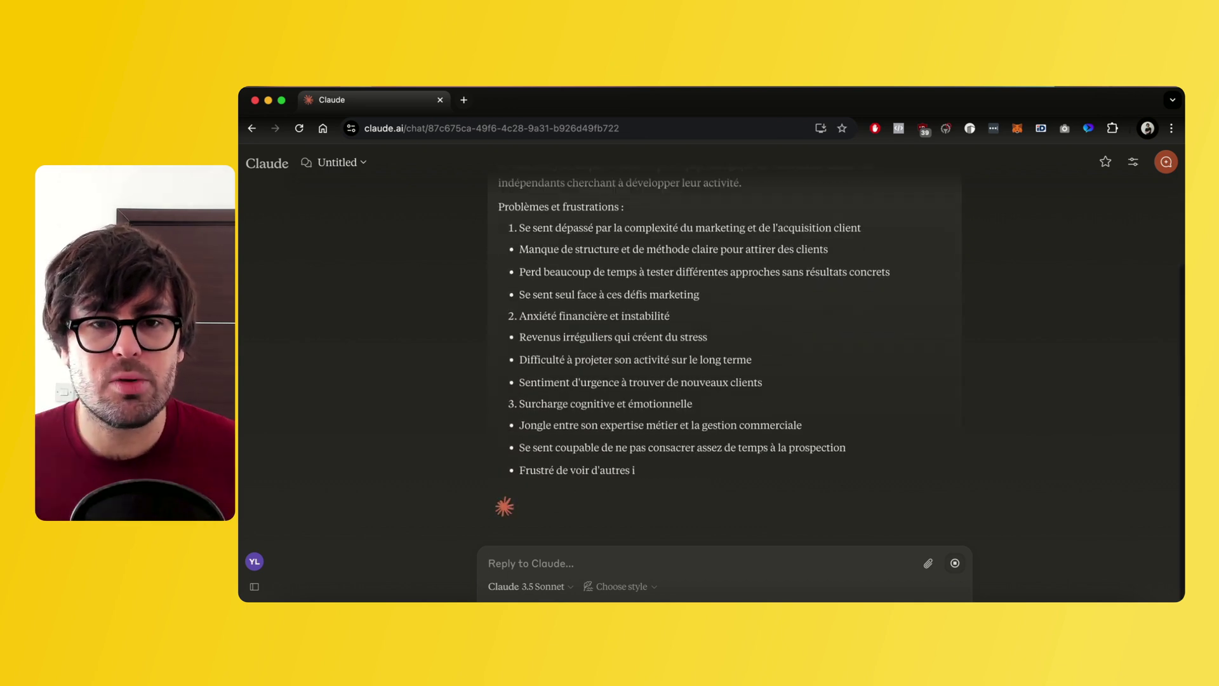
Glance at the start of the reply, then review the target-analysis branch and its neighbouring branches in MindNode
scroll(761, 367, up, 5)
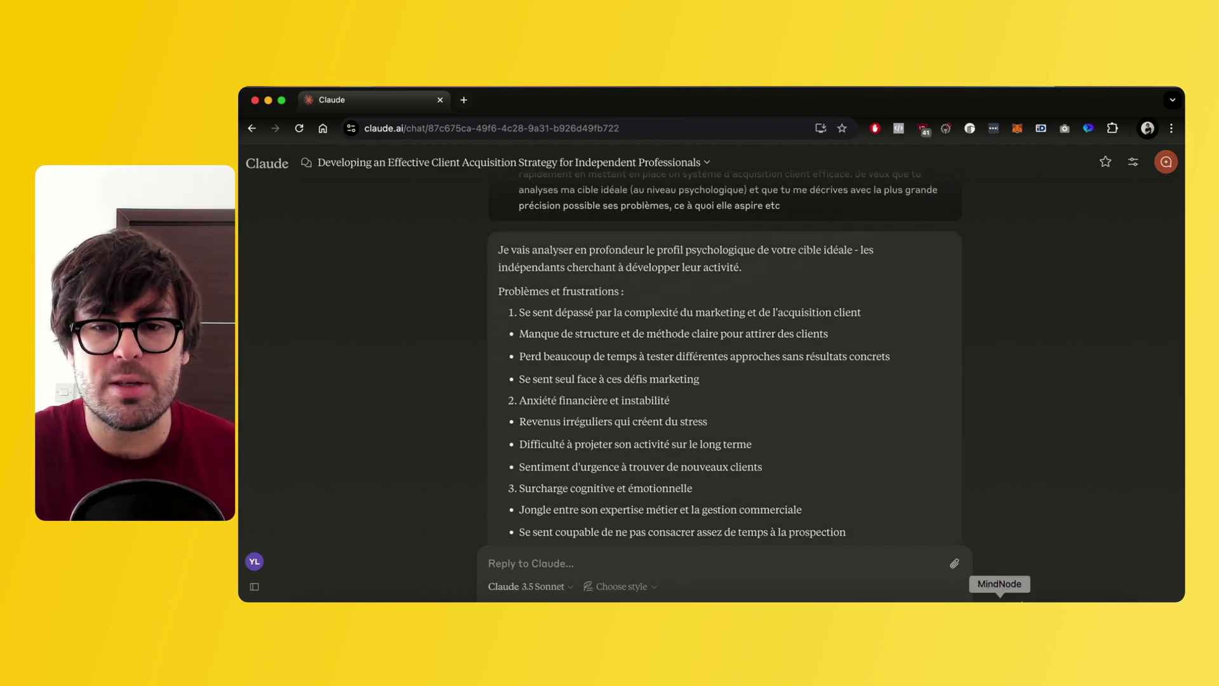
click(1000, 599)
scroll(578, 421, left, 8)
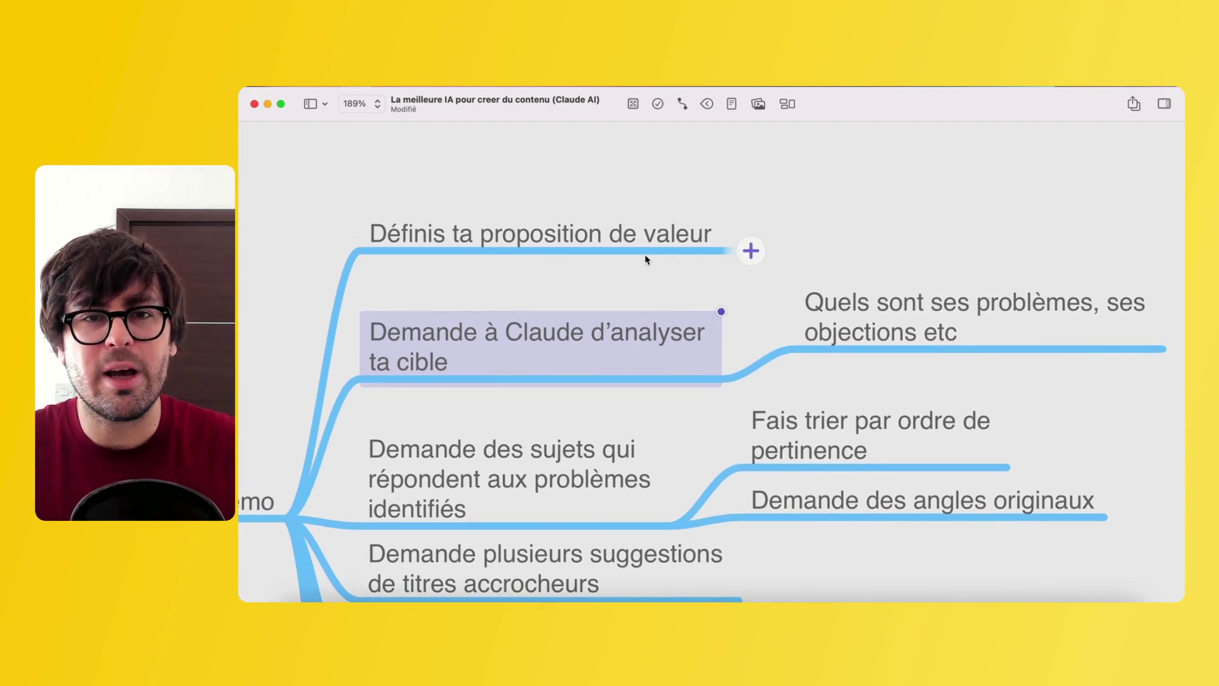
scroll(646, 259, right, 5)
scroll(645, 259, up, 3)
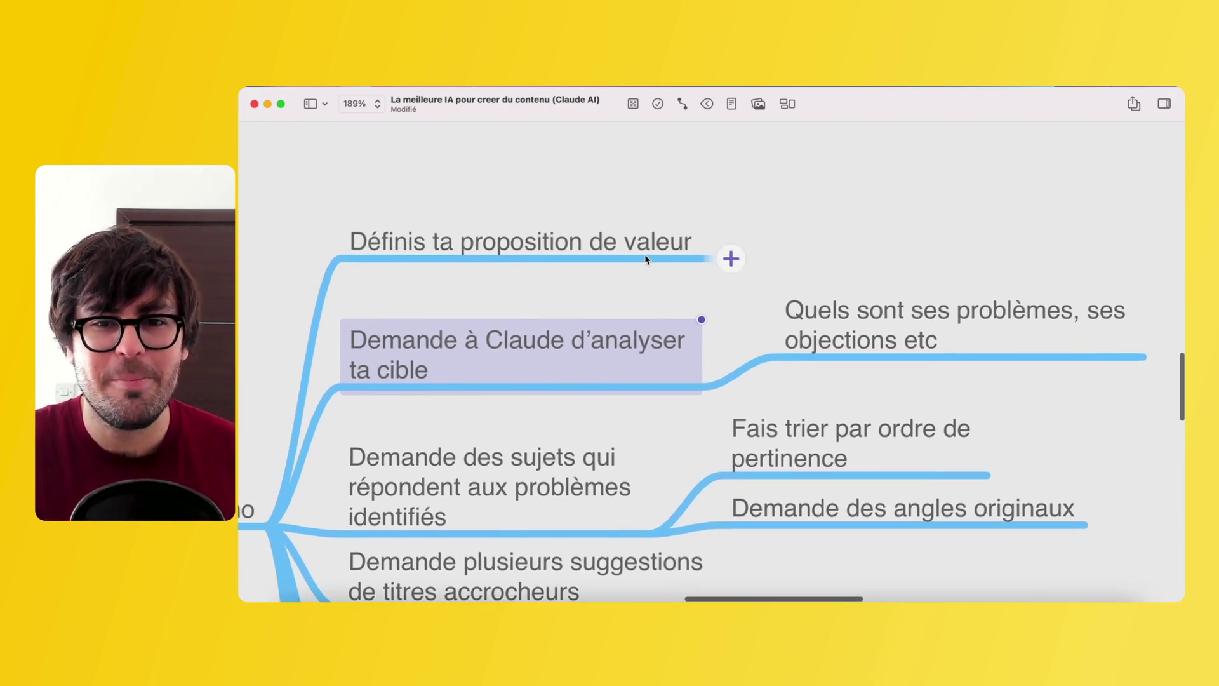
Switch back to Claude and read the introduction of the reply, highlighting its opening paragraph
click(690, 600)
scroll(638, 393, up, 2)
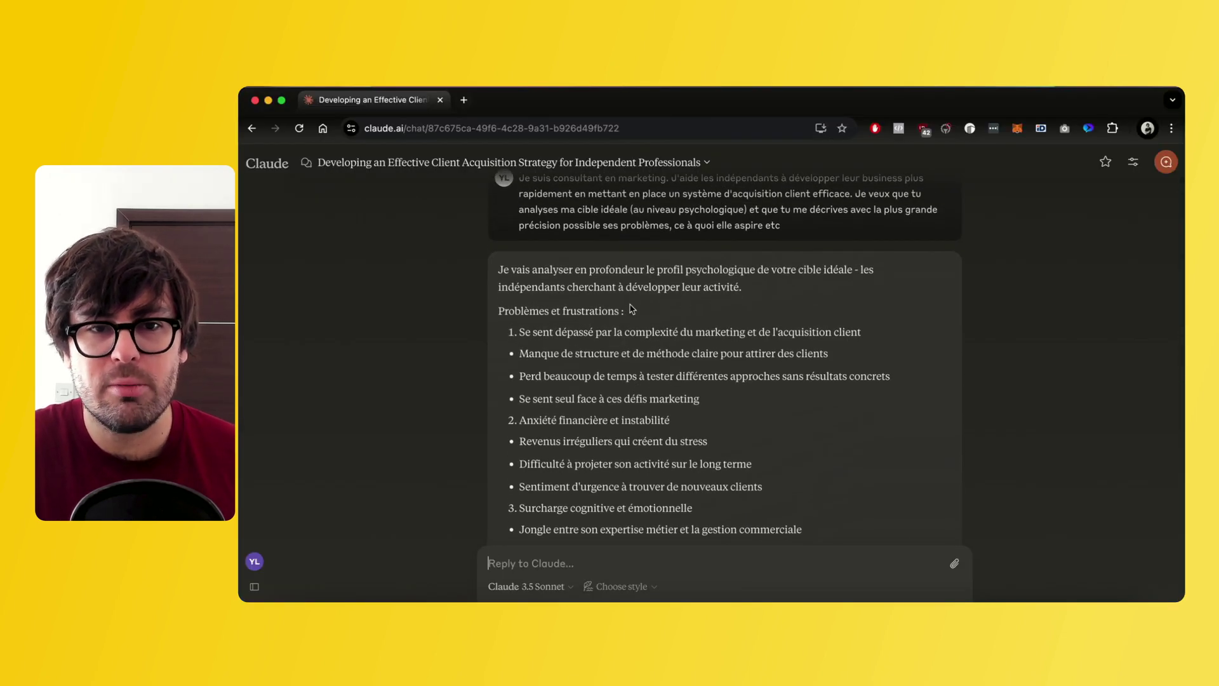
scroll(673, 285, down, 1)
triple_click(618, 251)
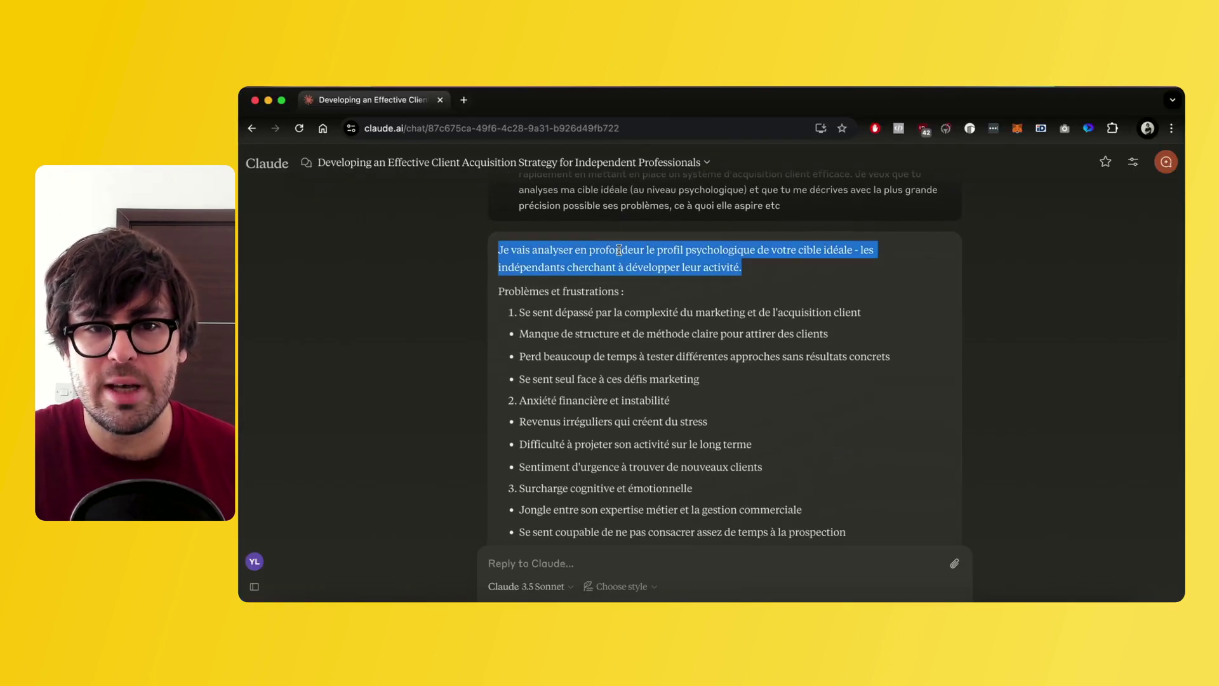
scroll(749, 266, down, 1)
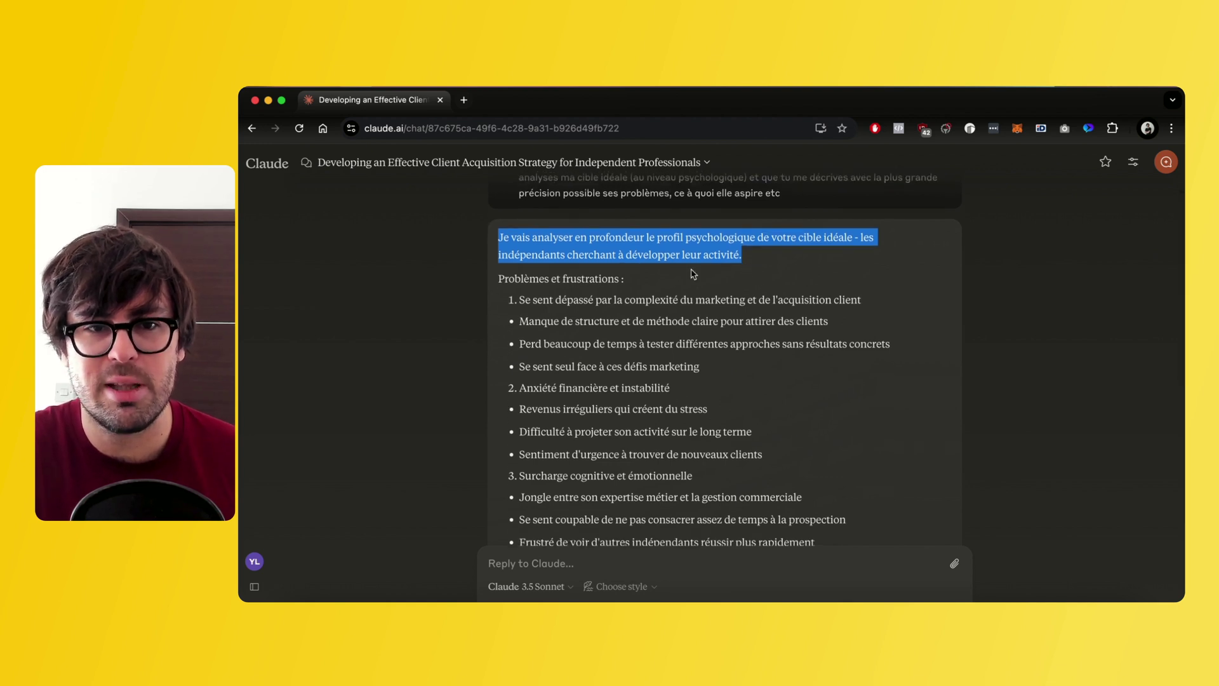
scroll(711, 273, down, 1)
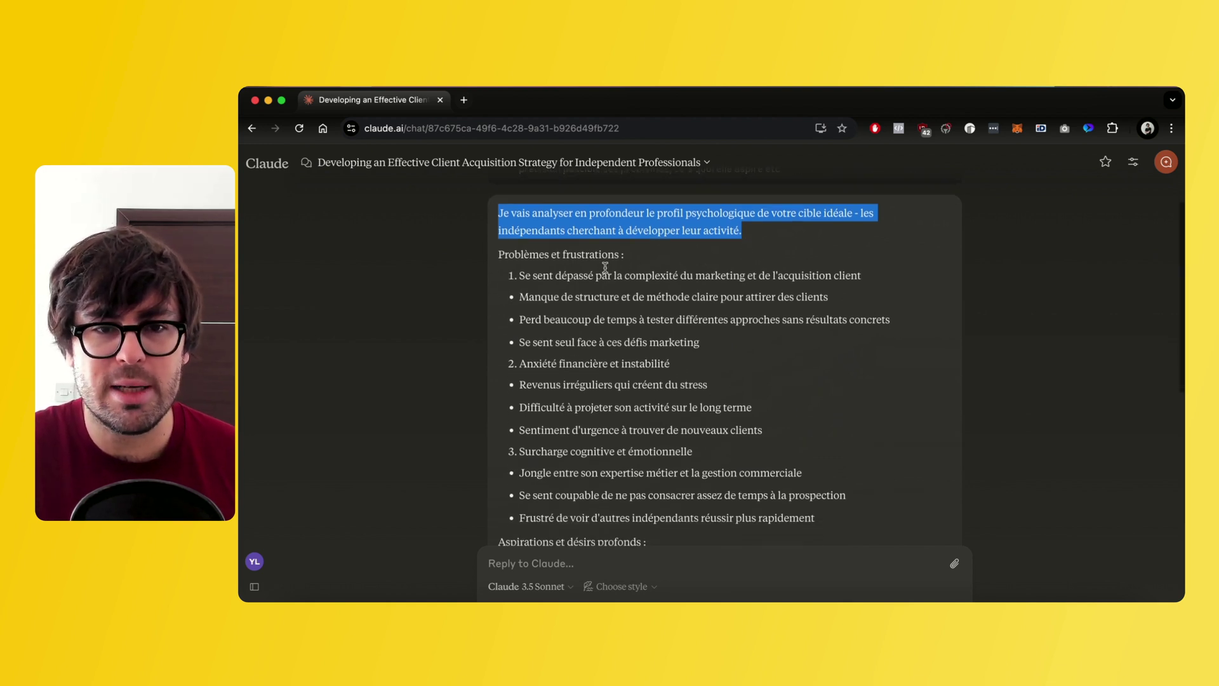
Read through the "Problèmes et frustrations" section of the reply, highlighting its heading and individual points along the way
drag(618, 254, 501, 255)
scroll(600, 267, down, 1)
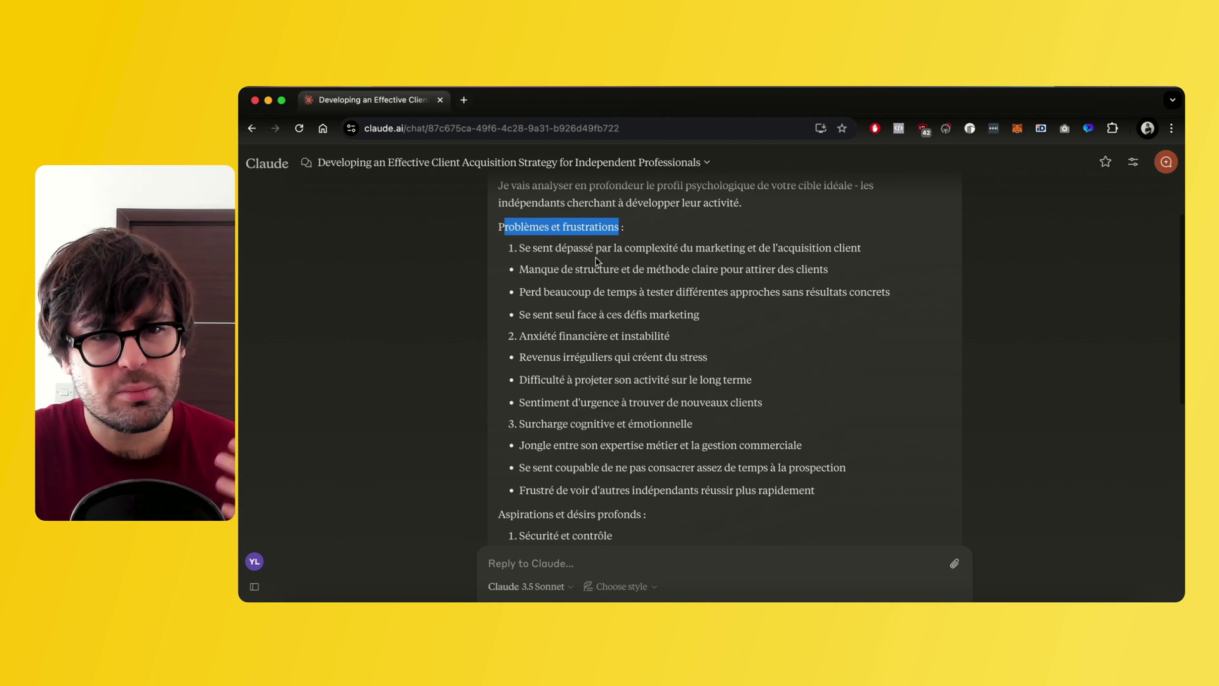
triple_click(597, 245)
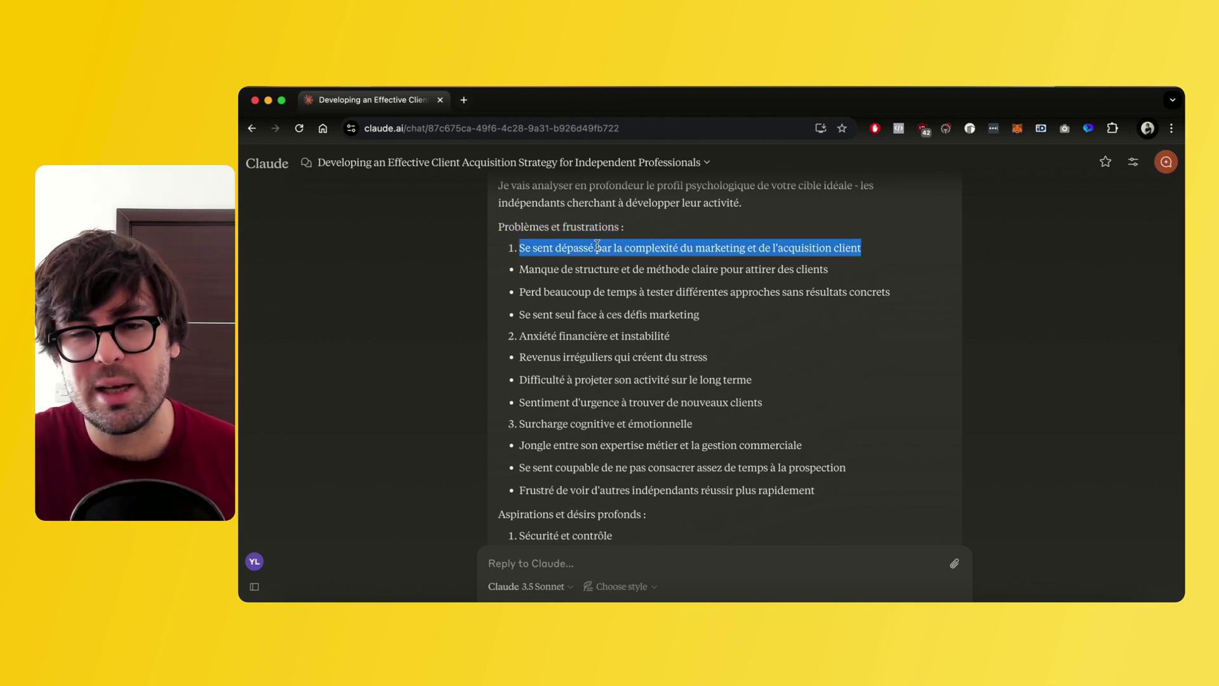
scroll(597, 245, down, 1)
triple_click(636, 254)
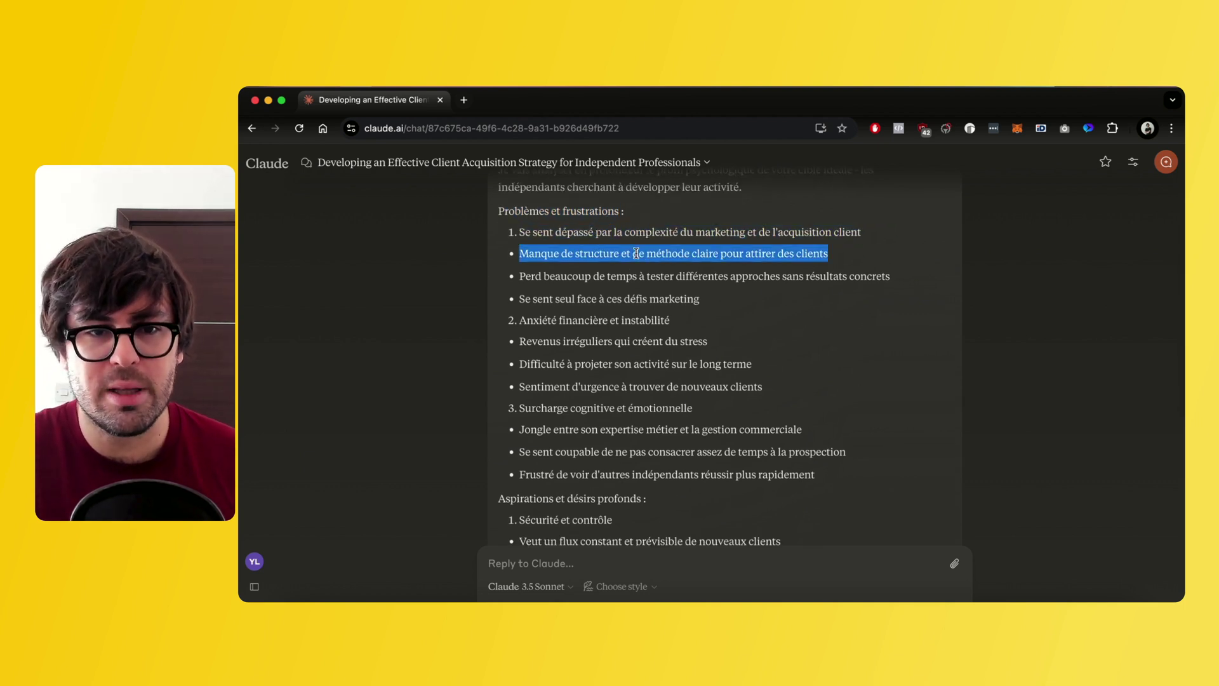
scroll(655, 299, down, 1)
triple_click(655, 298)
scroll(615, 307, down, 1)
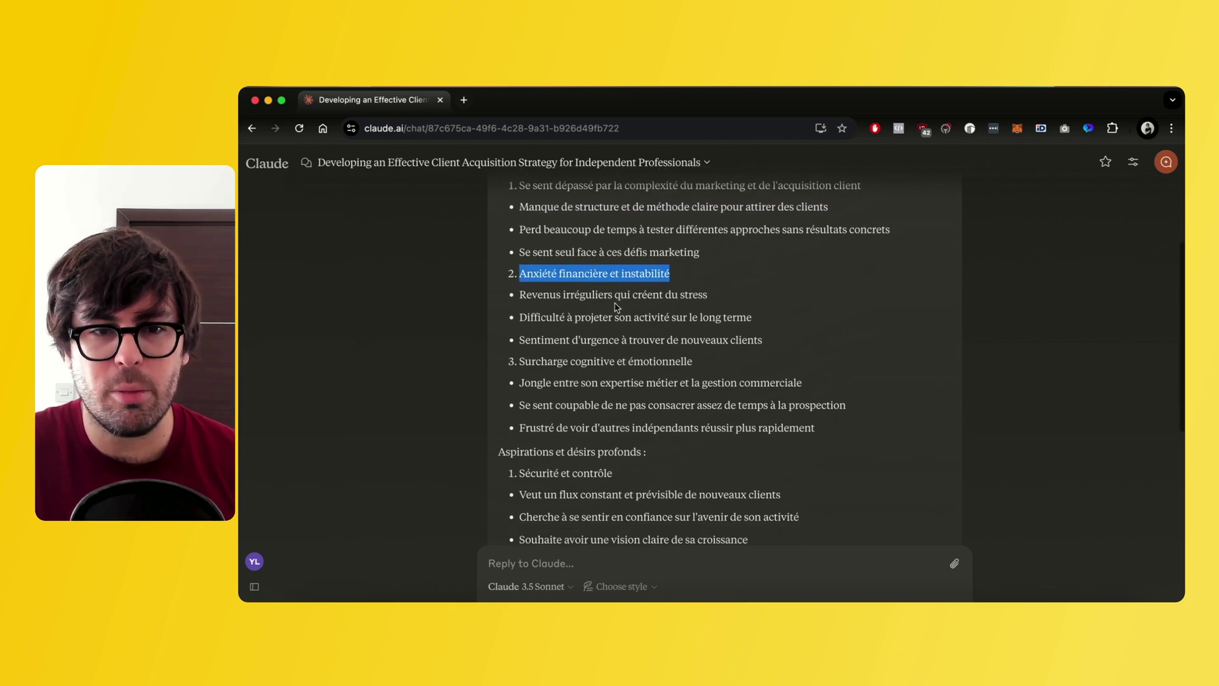
scroll(615, 307, down, 2)
triple_click(717, 309)
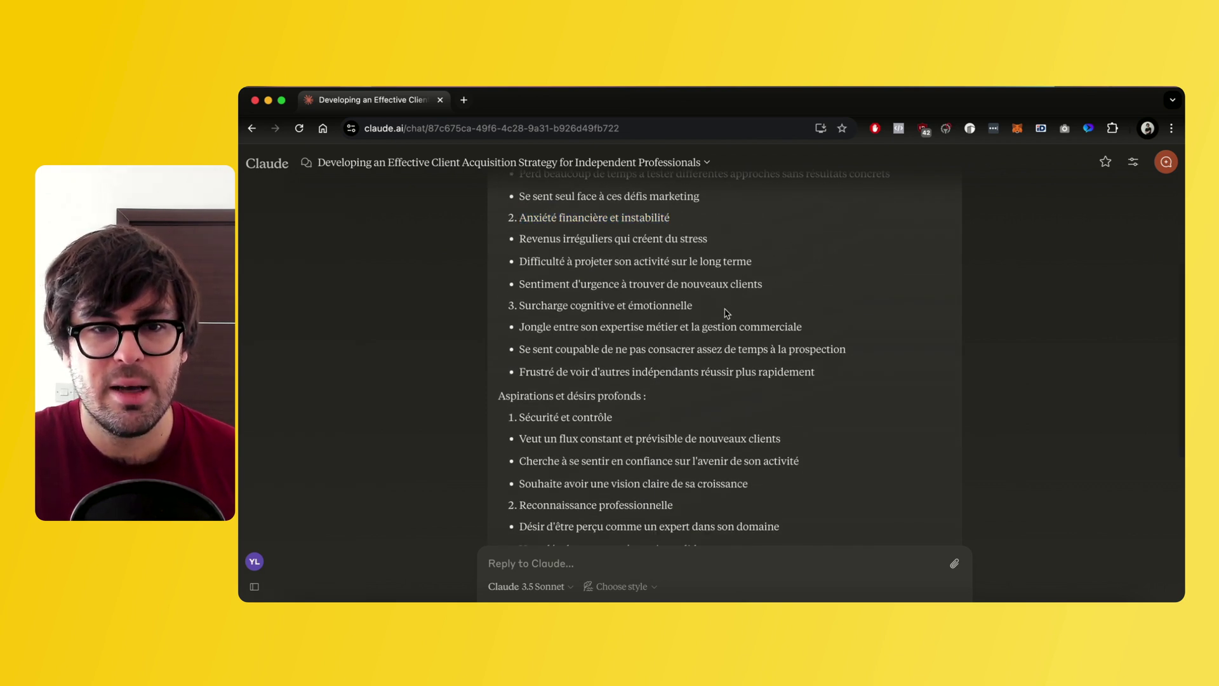
Read through the "Aspirations et désirs profonds" section of the reply and the emotional triggers listed after it
scroll(579, 304, down, 3)
triple_click(659, 327)
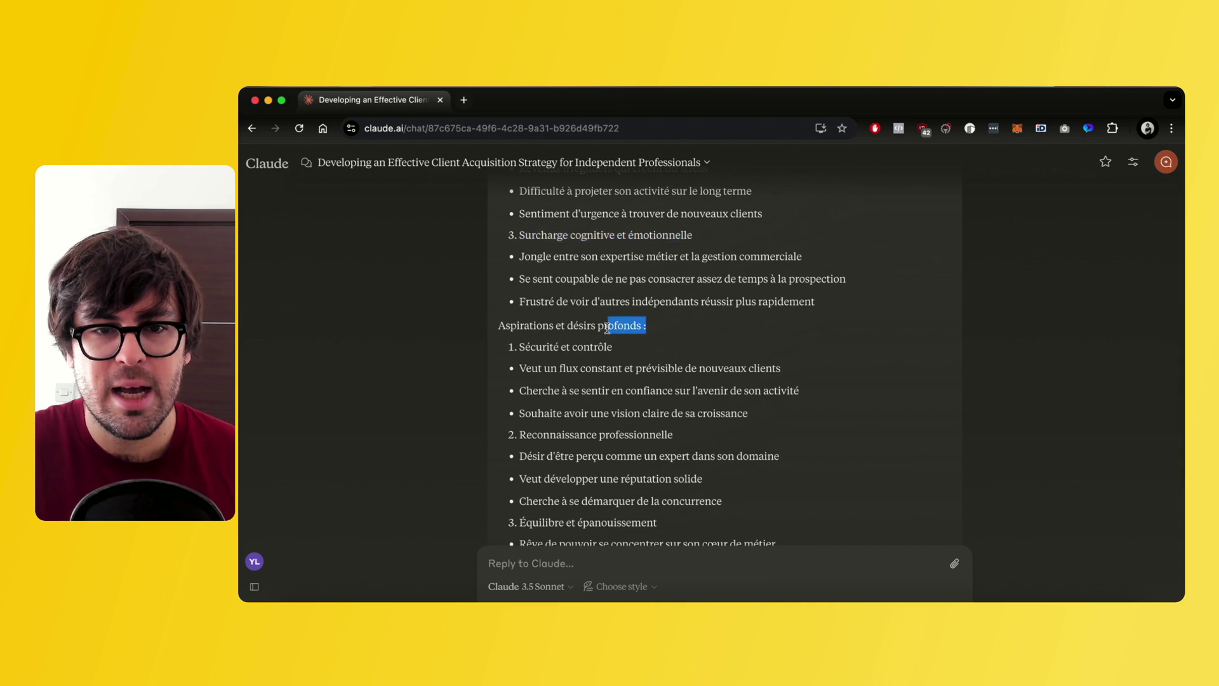
scroll(498, 331, down, 1)
scroll(497, 331, down, 8)
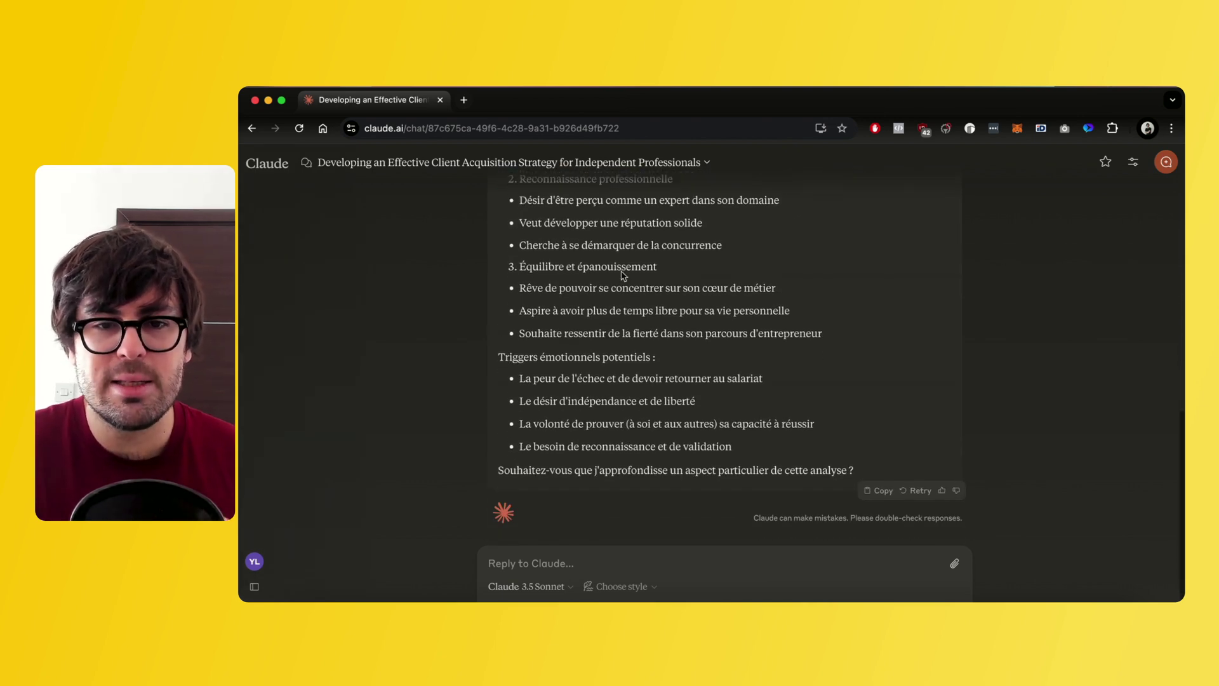
scroll(628, 271, up, 4)
scroll(628, 271, down, 2)
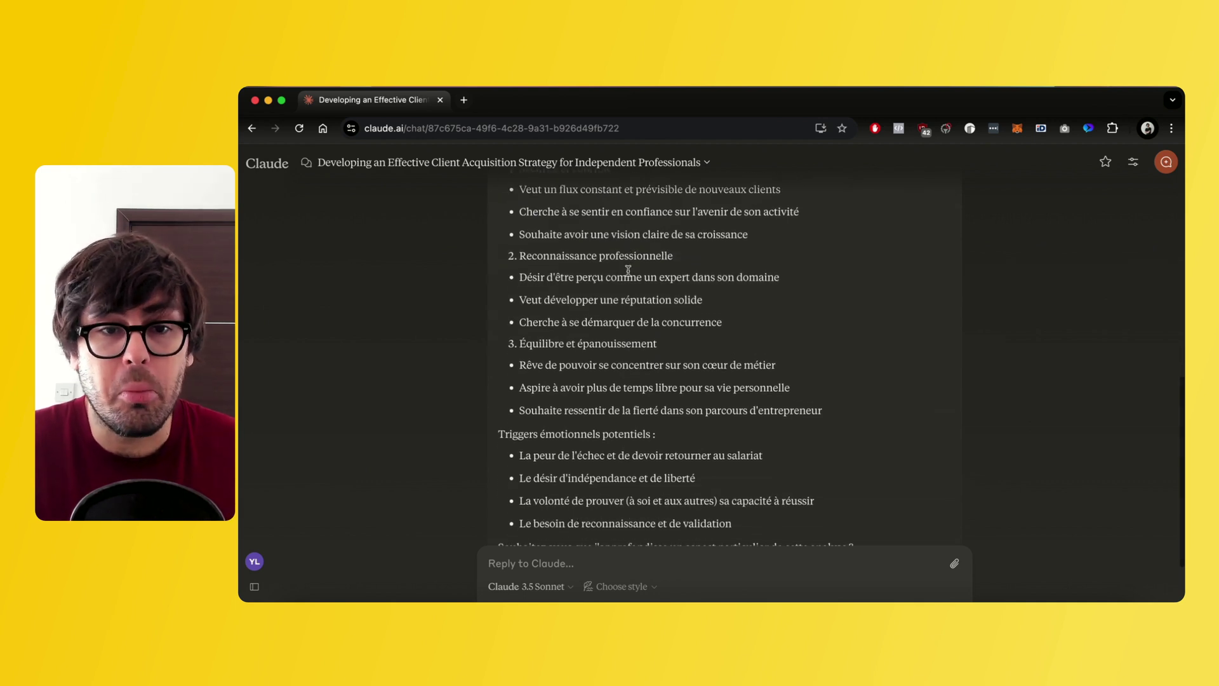
scroll(628, 271, up, 1)
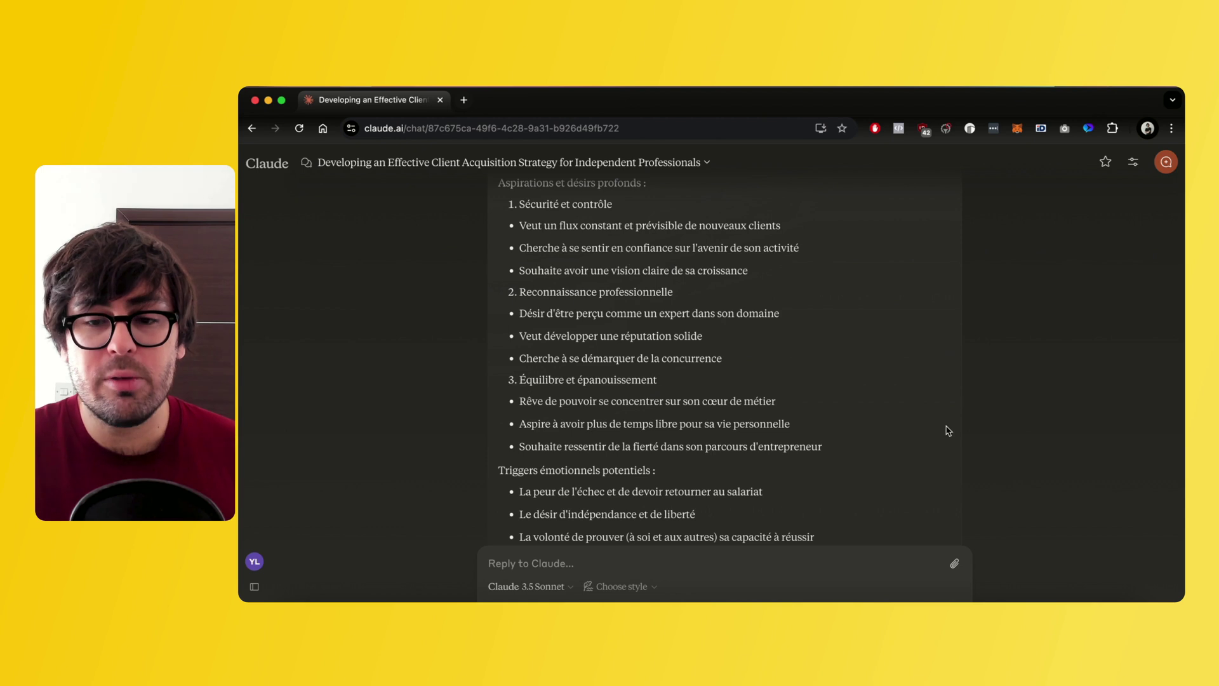
Switch to MindNode and select the branch about asking for topics that answer the identified problems to review it
click(999, 600)
scroll(516, 414, down, 5)
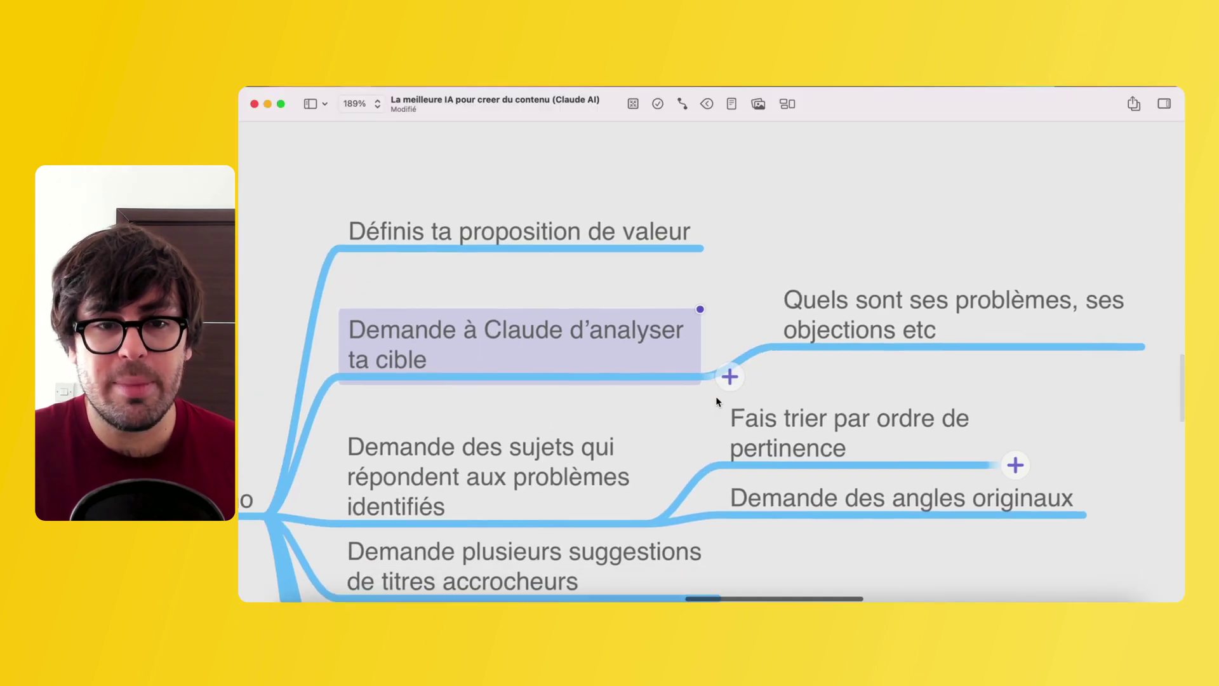
click(516, 413)
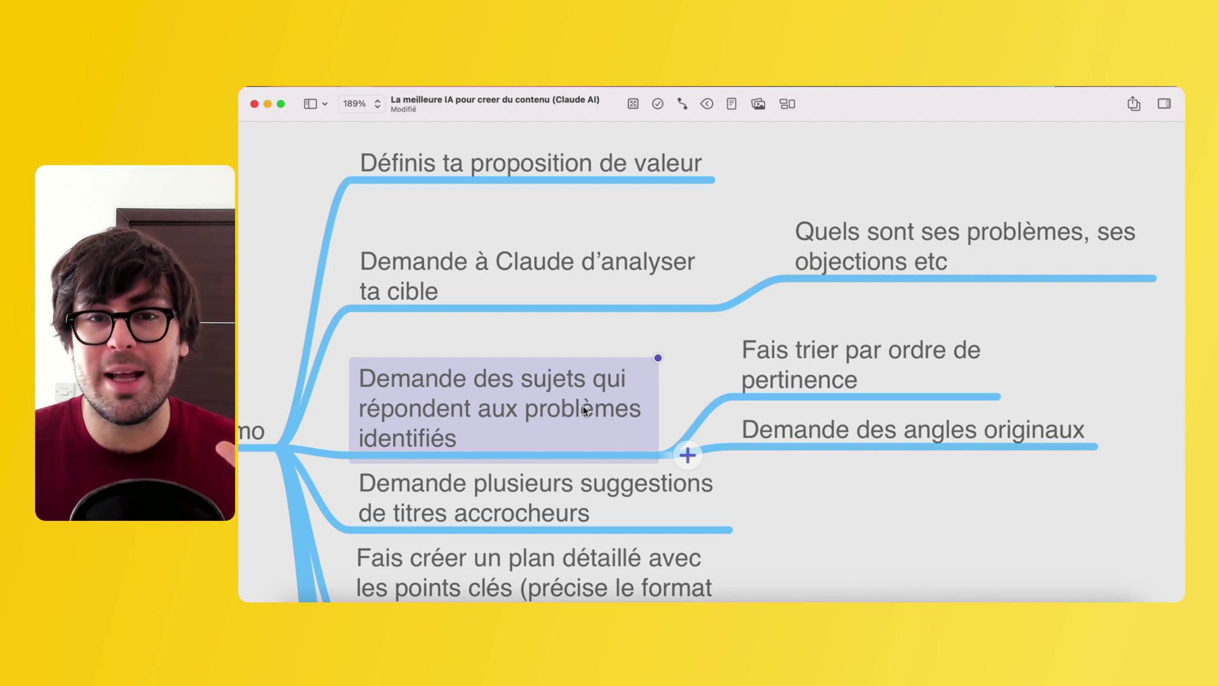
scroll(610, 419, down, 2)
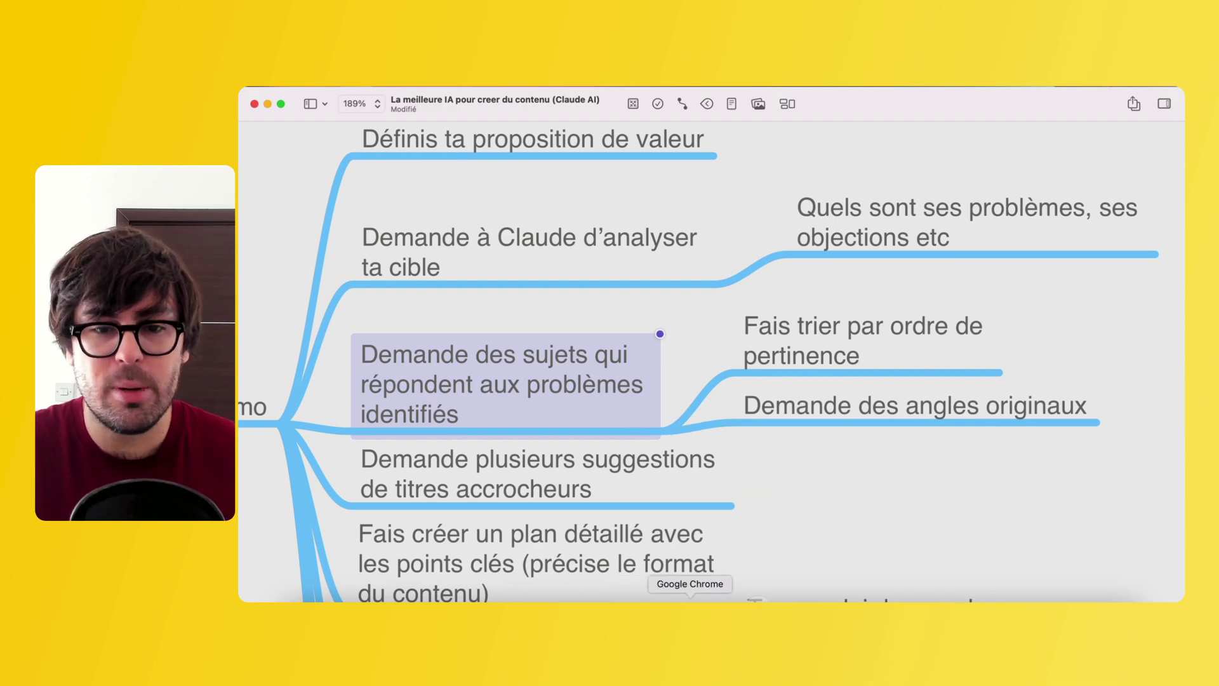
In Claude, send "Maintenant, donne moi des idées de sujets pertinents pour des contenus à destination de cette cible. Base-toi sur ton analyse pour identifier ces sujets"
click(689, 593)
click(651, 559)
text(Ma)
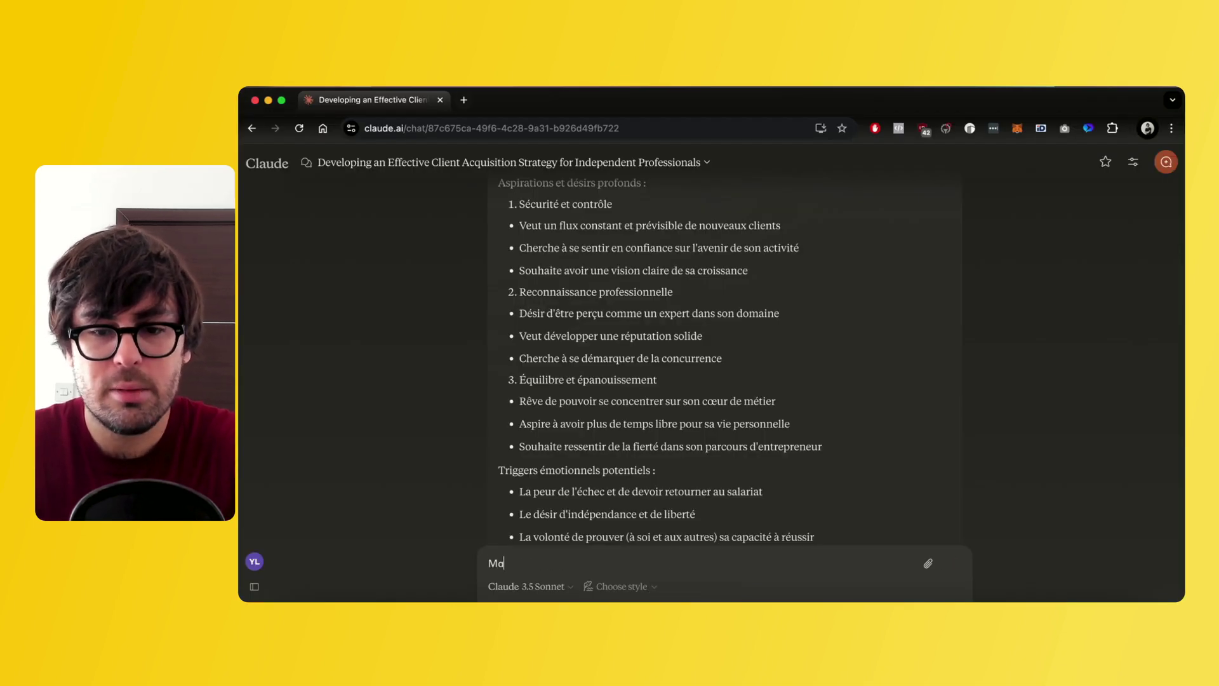
text(intenant, donne )
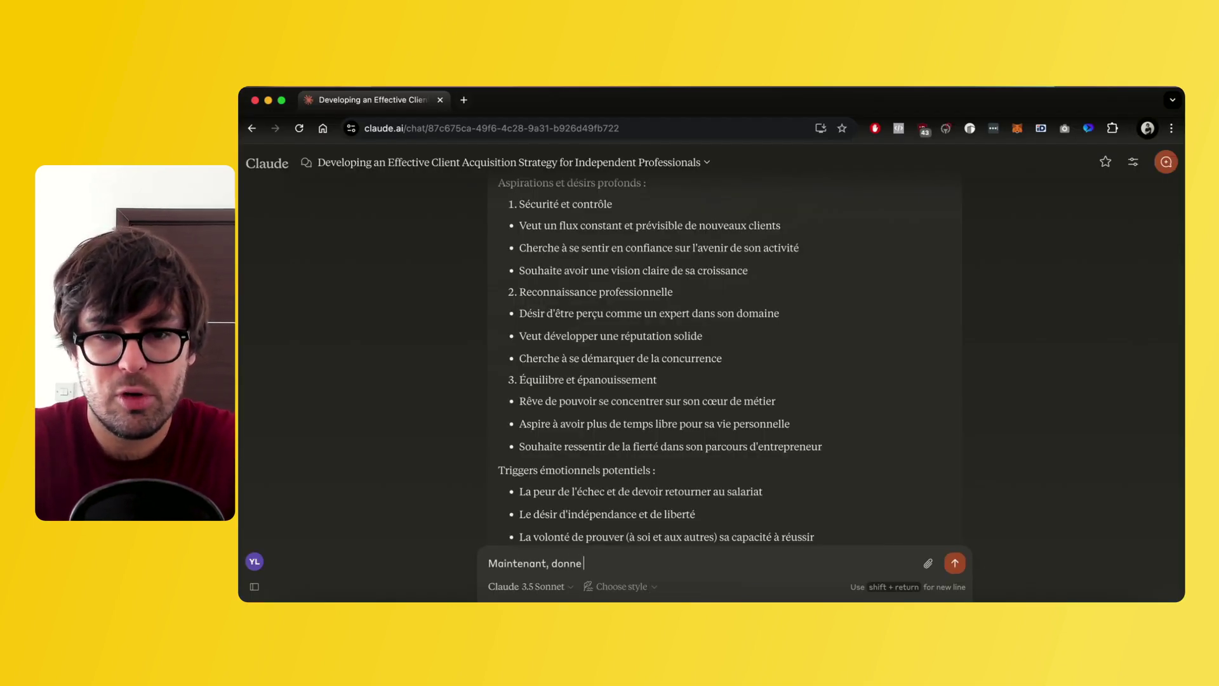
text(moi des idée)
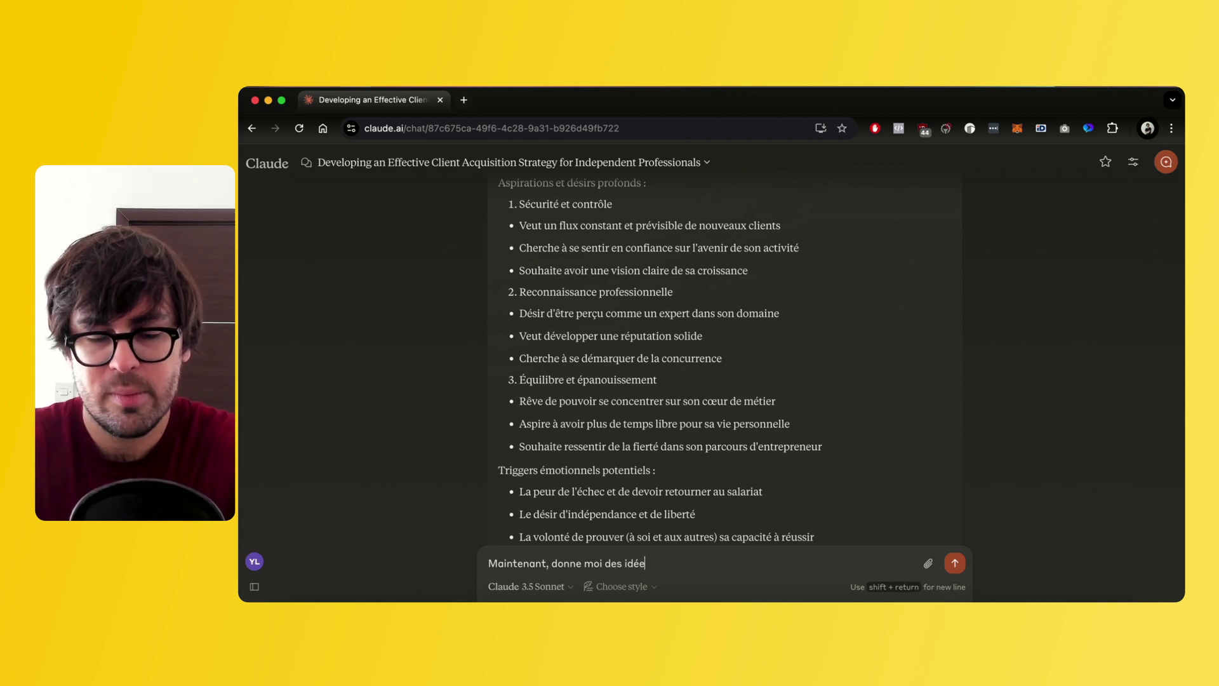
text(s de sujets pertinents pour des co)
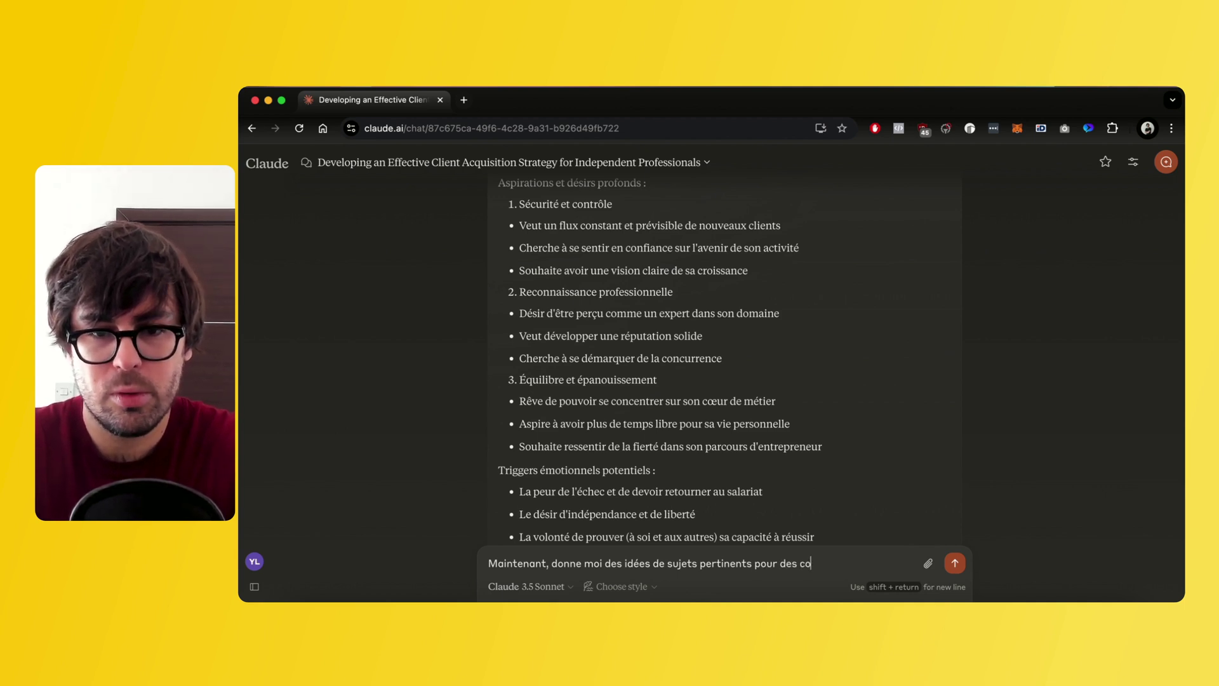
text(ntenus à desti)
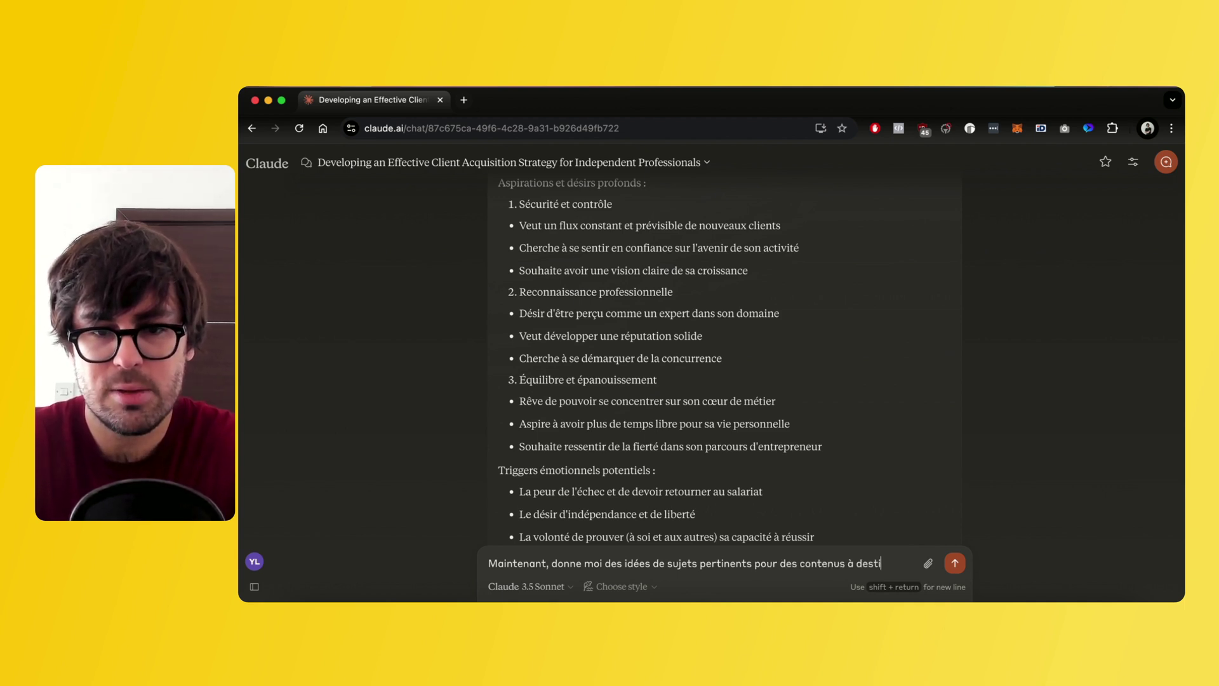
text(nation de cette cible. Base-toi sur ton analyse pour identifier ces sujet)
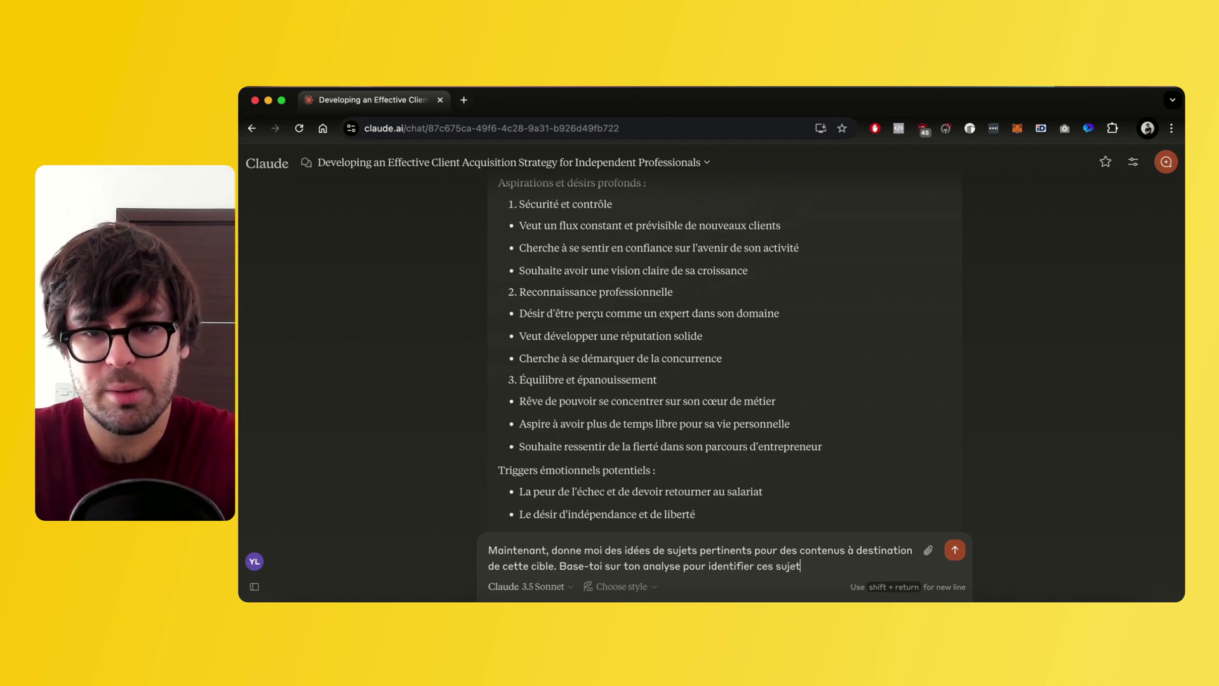
key(Return)
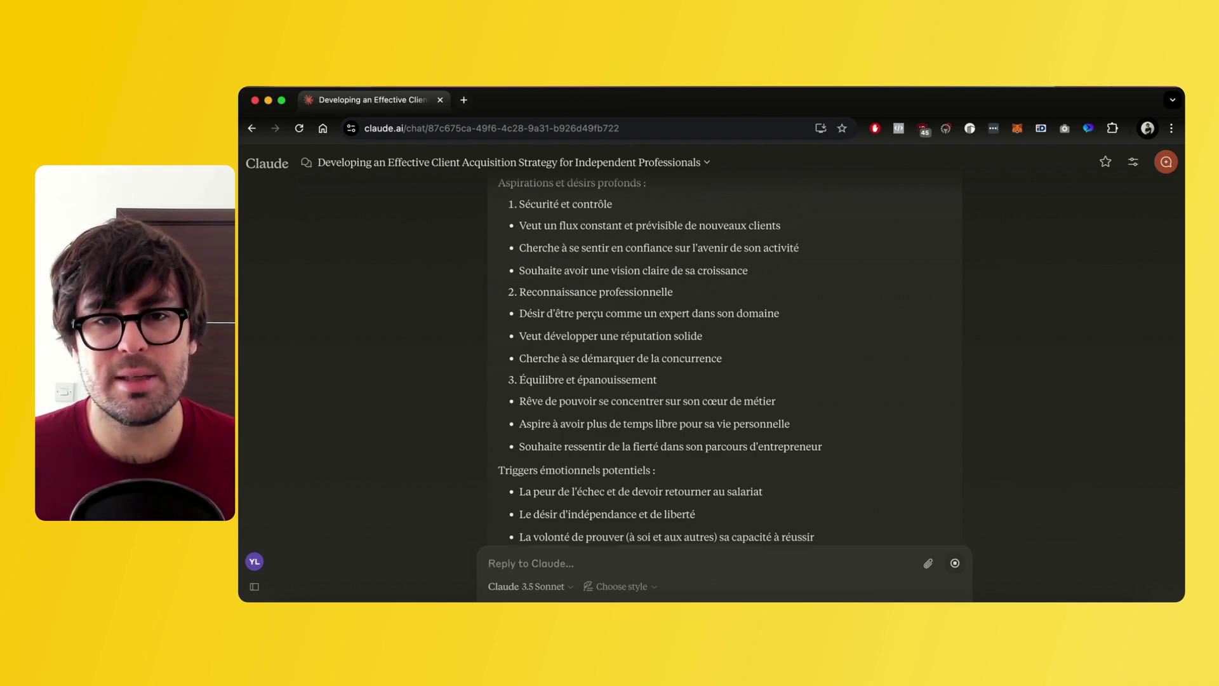
Look back over the earlier target analysis, then review the beginning of the new reply with the content topics
scroll(651, 444, up, 15)
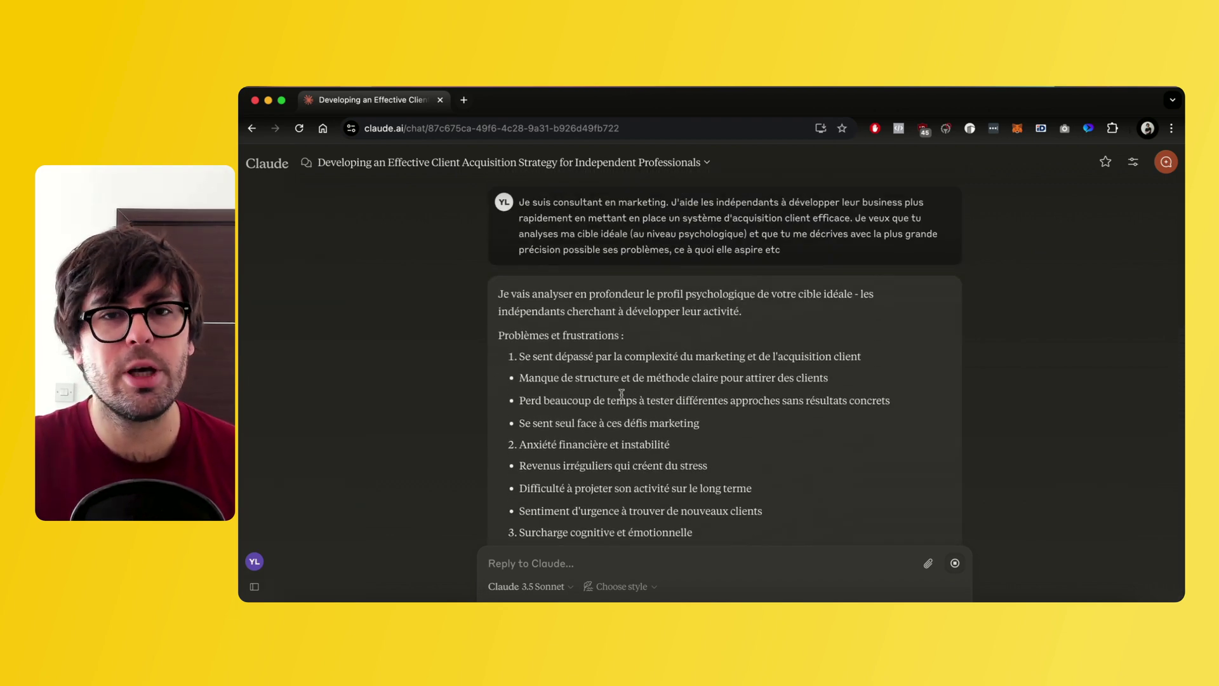
scroll(621, 393, down, 15)
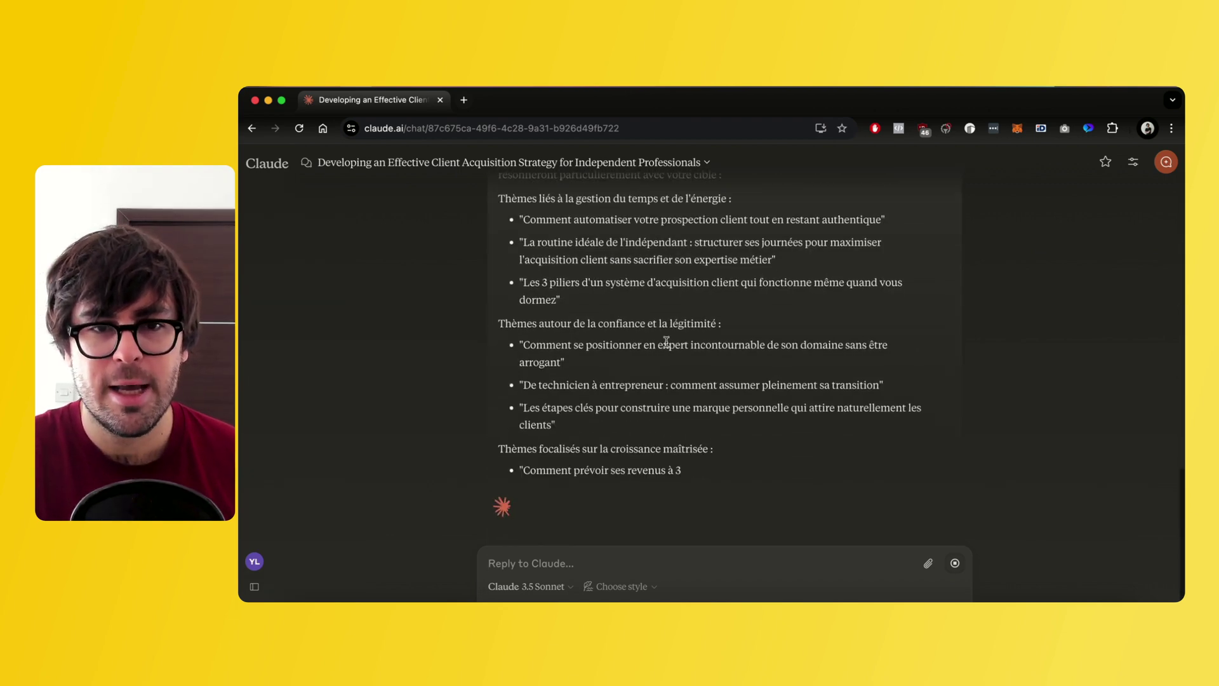
scroll(621, 393, up, 3)
scroll(556, 363, down, 1)
scroll(558, 303, up, 1)
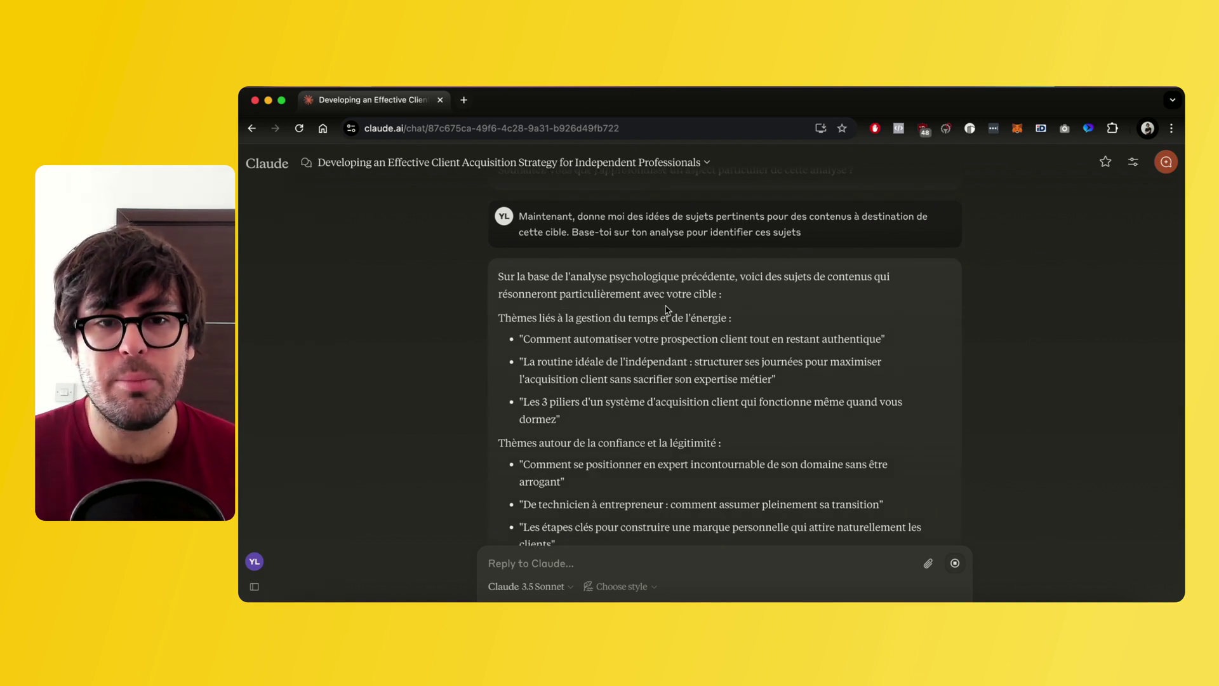
scroll(665, 311, down, 2)
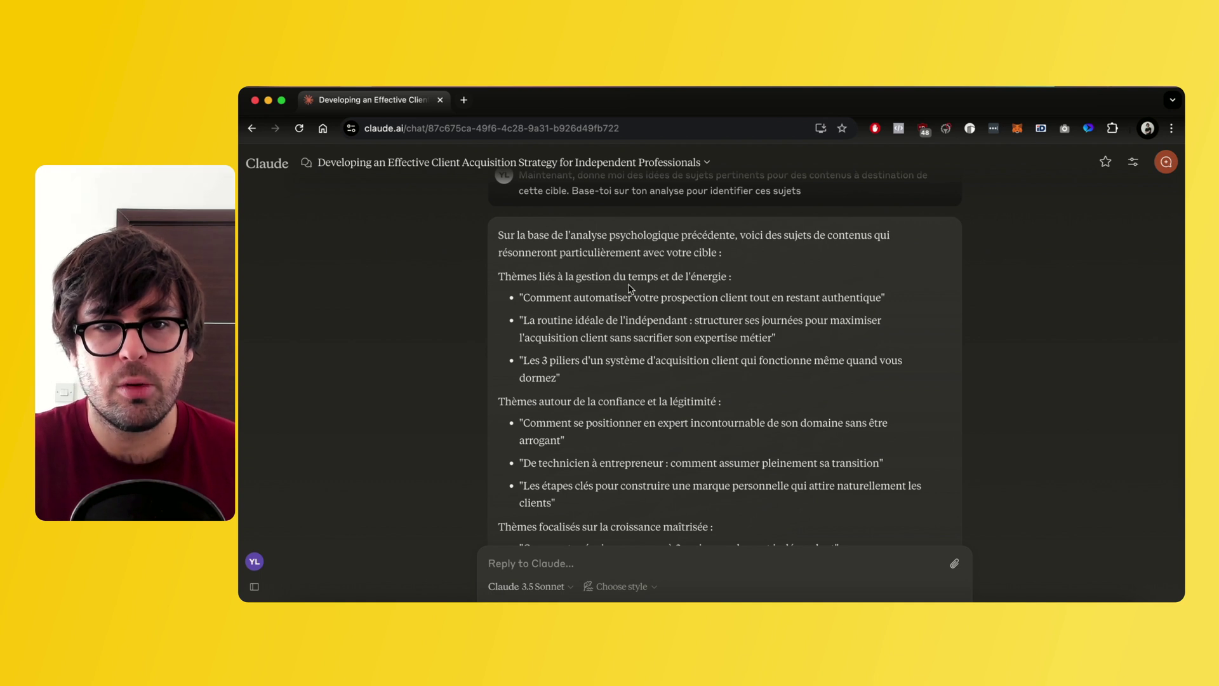
Read the topic ideas on time and energy management, highlighting the theme heading and individual topics along the way
drag(751, 280, 533, 277)
click(611, 297)
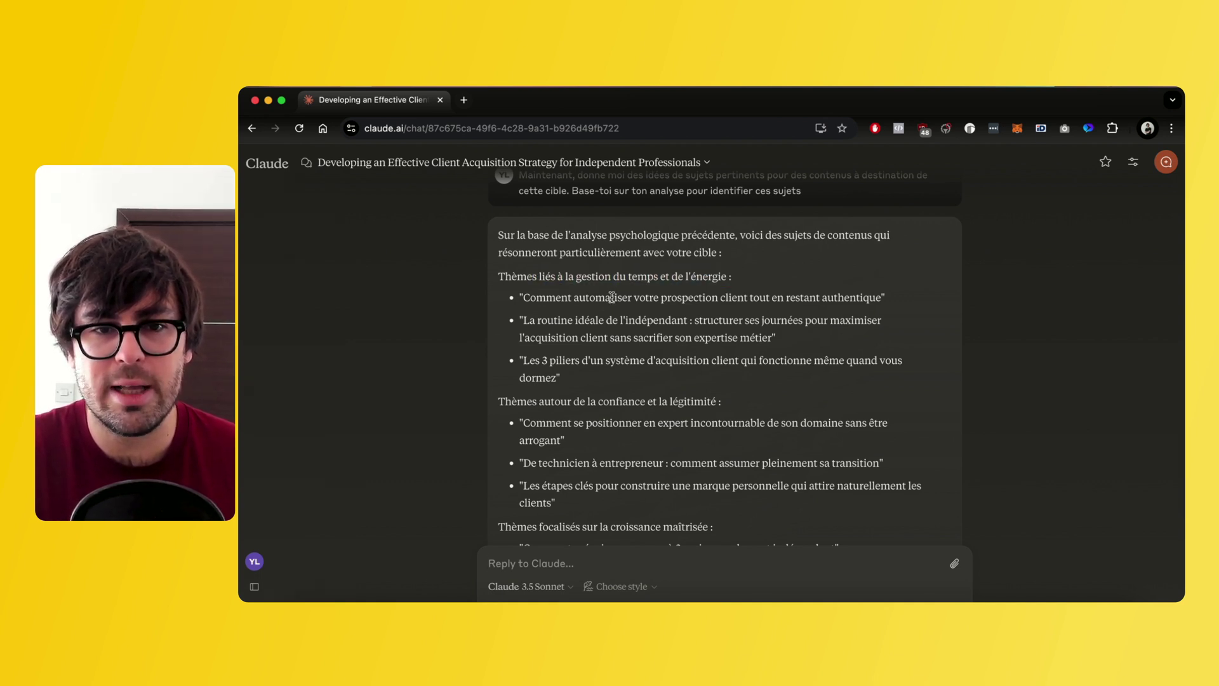
scroll(718, 298, down, 1)
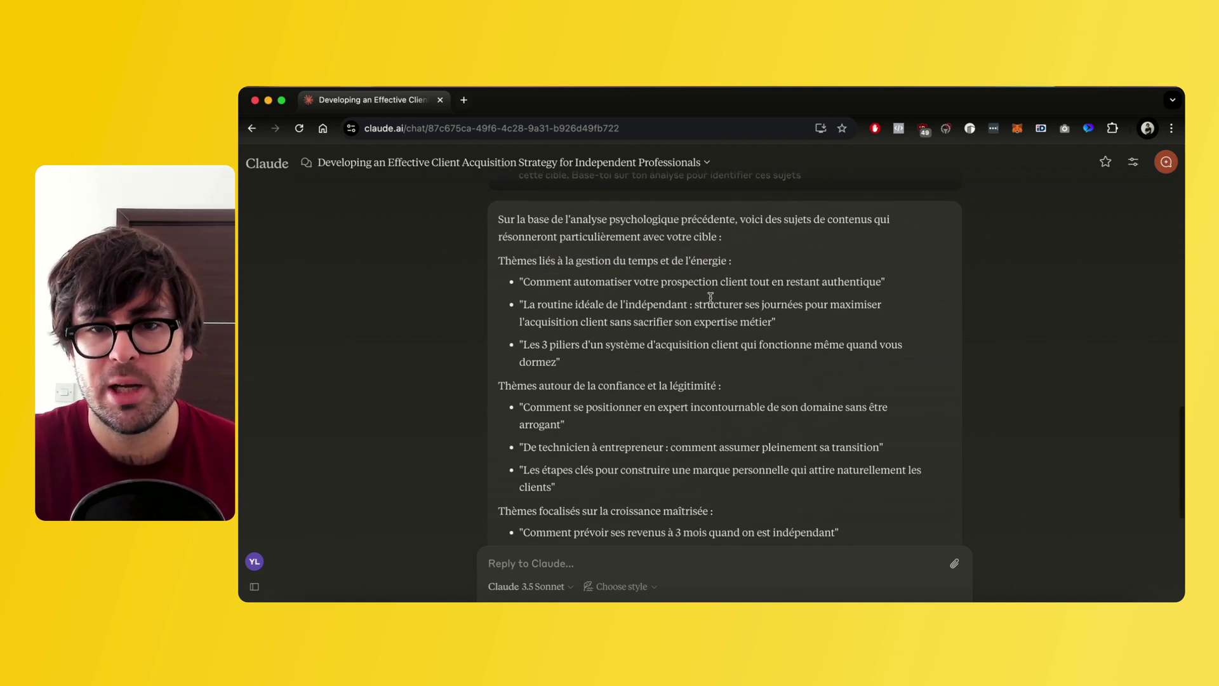
scroll(794, 303, down, 1)
triple_click(598, 273)
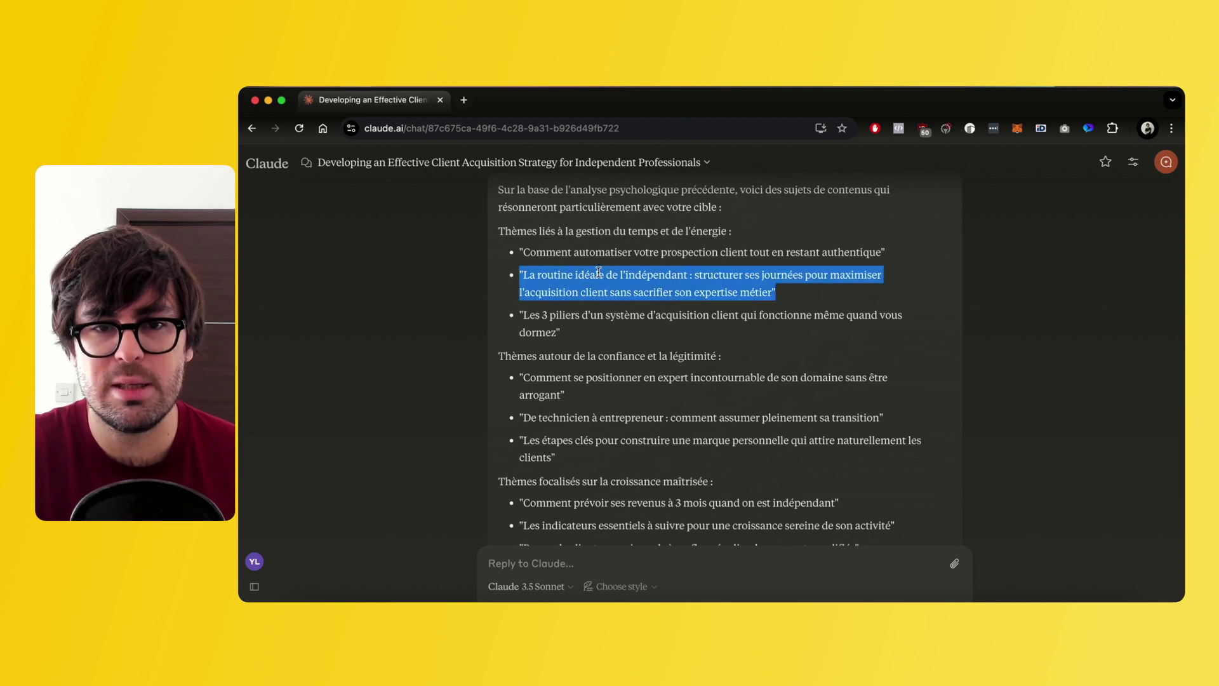
scroll(803, 284, down, 1)
click(733, 275)
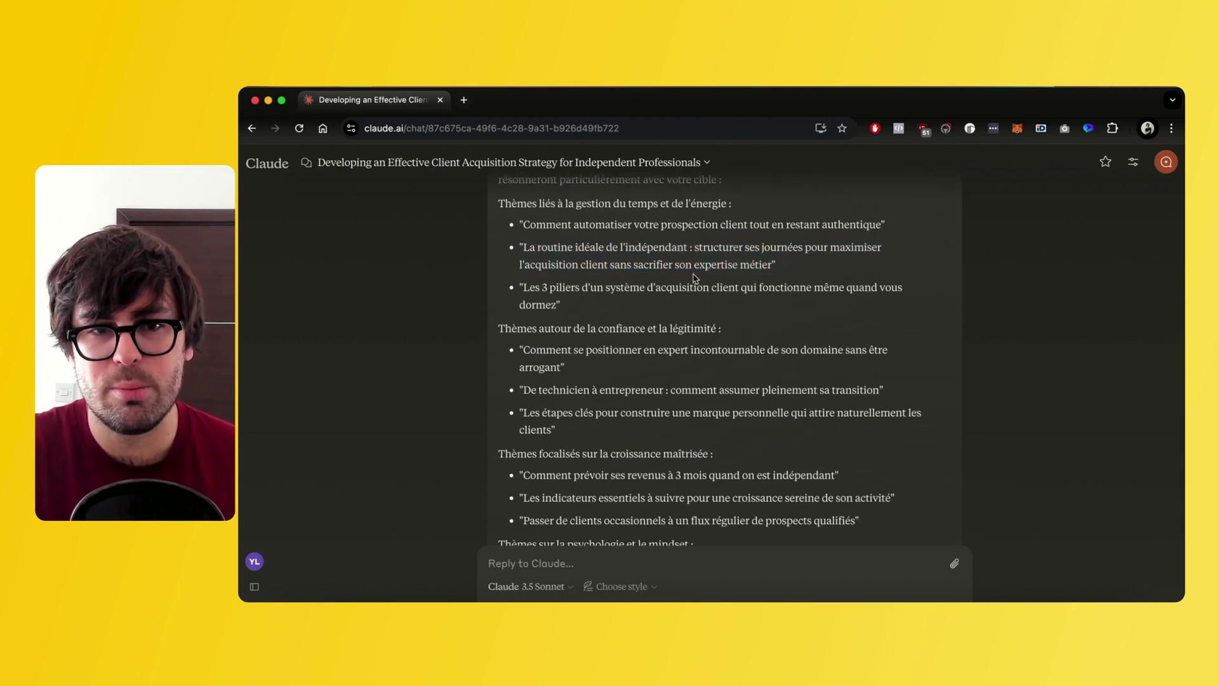
scroll(584, 284, down, 1)
triple_click(563, 270)
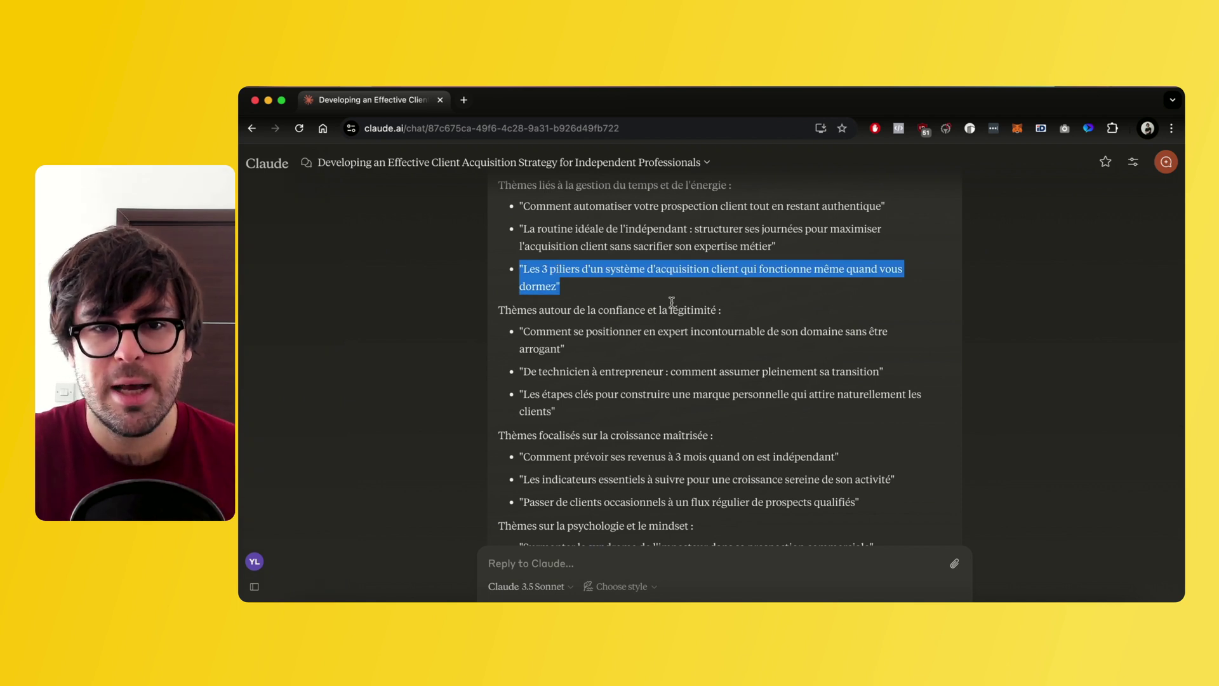
Read the topic ideas on confidence and legitimacy, highlighting the theme heading and individual topics
scroll(578, 302, down, 2)
triple_click(624, 285)
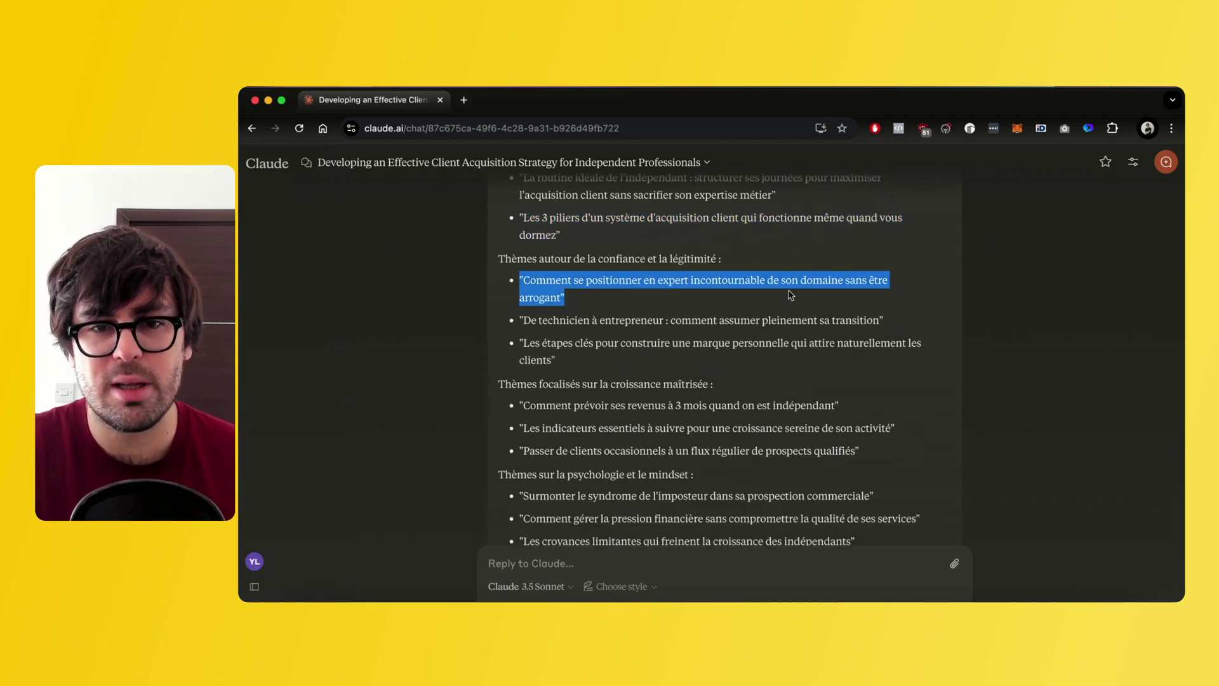
triple_click(591, 259)
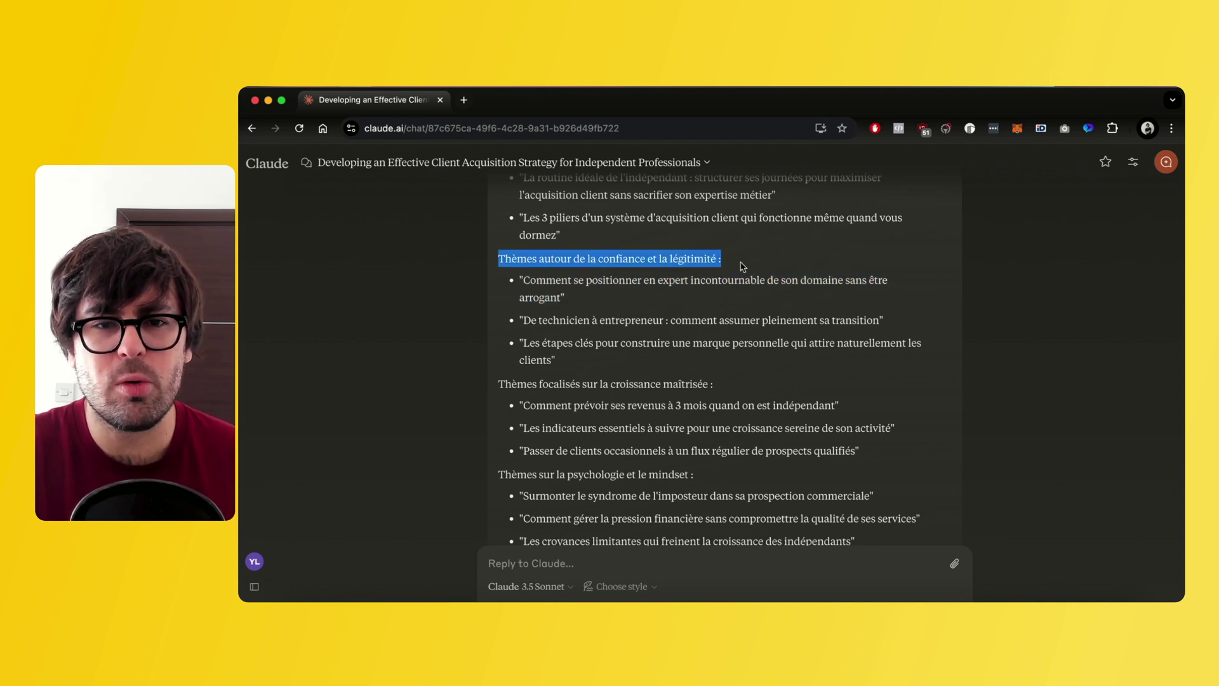
scroll(741, 265, down, 2)
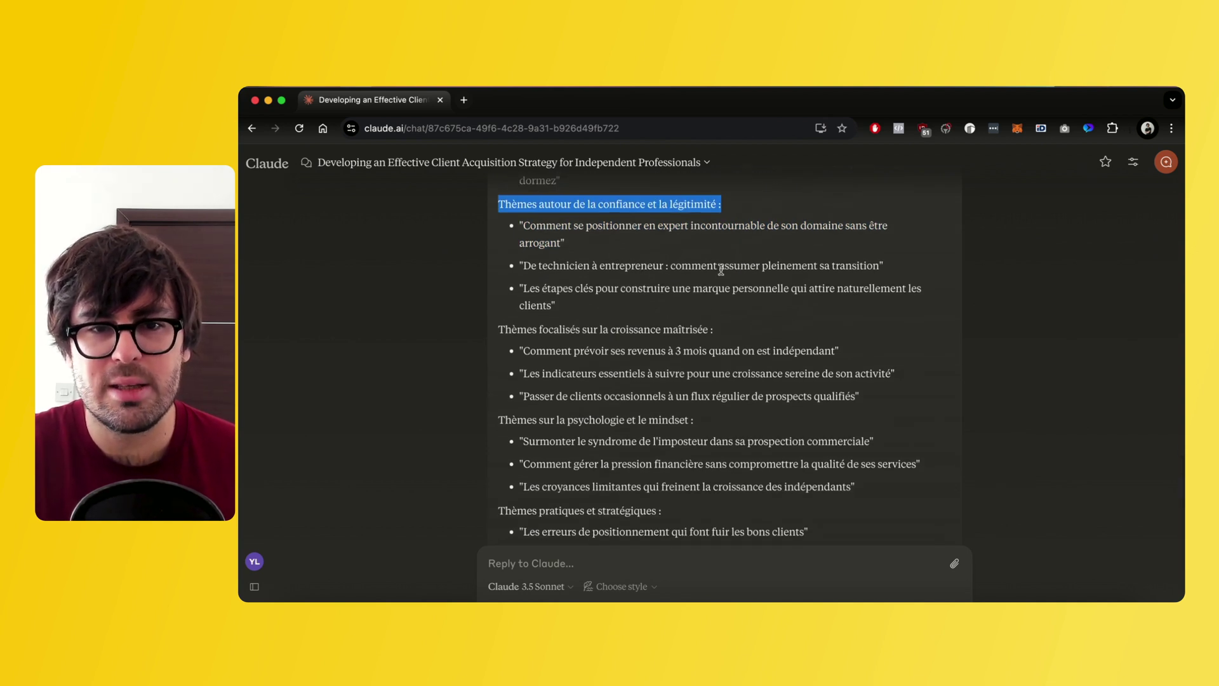
triple_click(738, 266)
scroll(640, 325, down, 1)
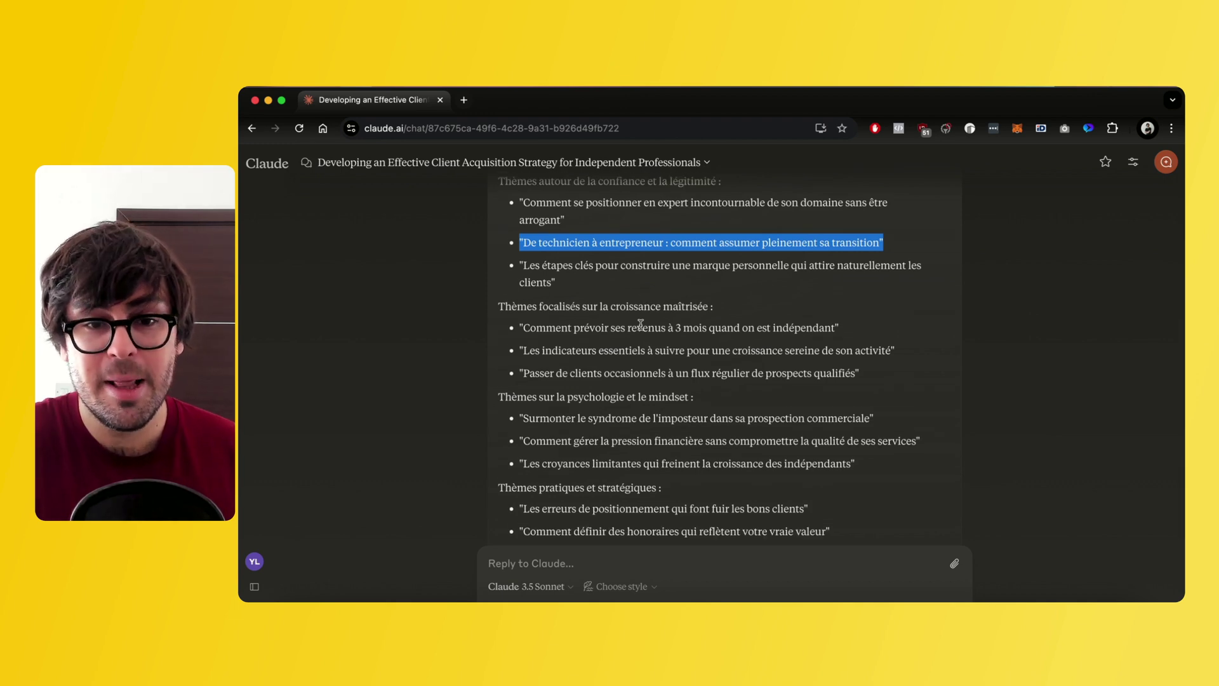
Read the topic ideas under "Thèmes focalisés sur la croissance maîtrisée", highlighting each of its topics in turn
scroll(640, 325, down, 1)
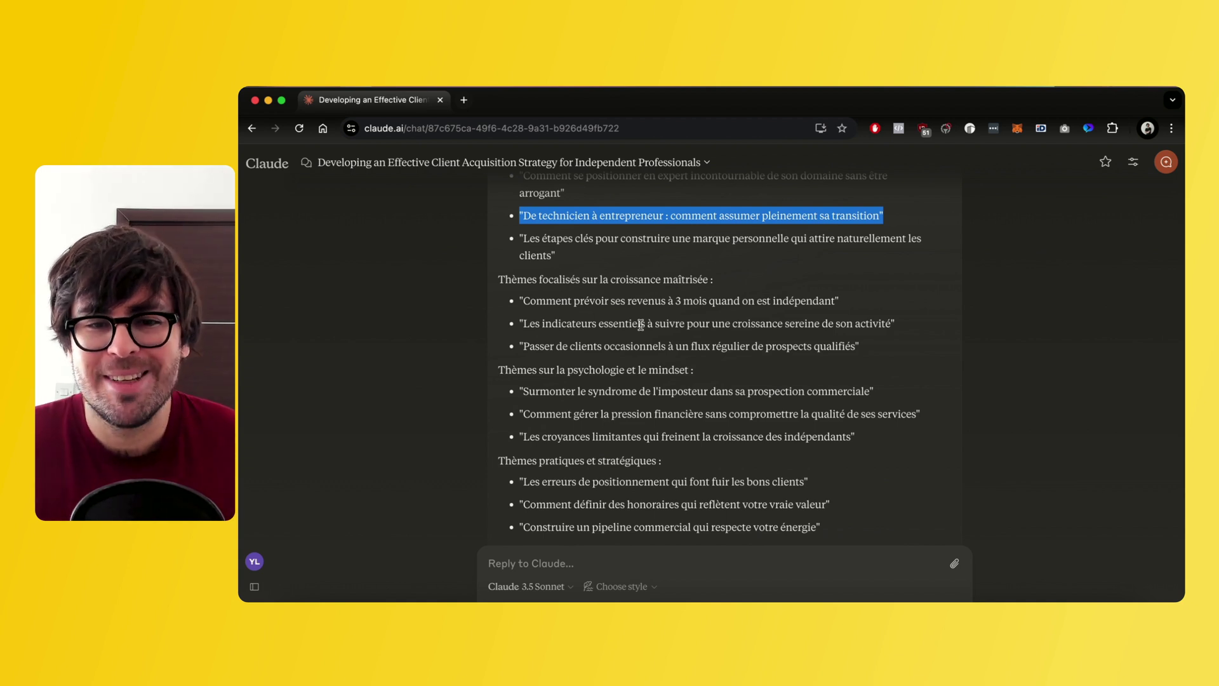
scroll(651, 290, down, 1)
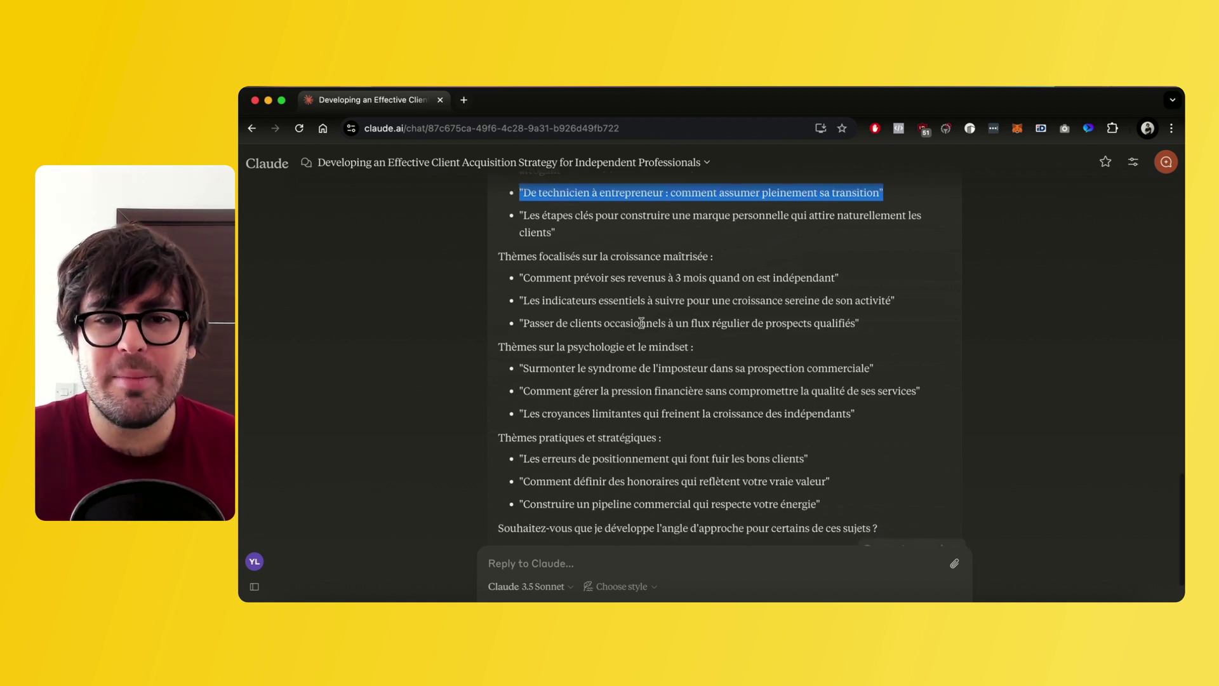
triple_click(648, 279)
double_click(757, 278)
triple_click(757, 277)
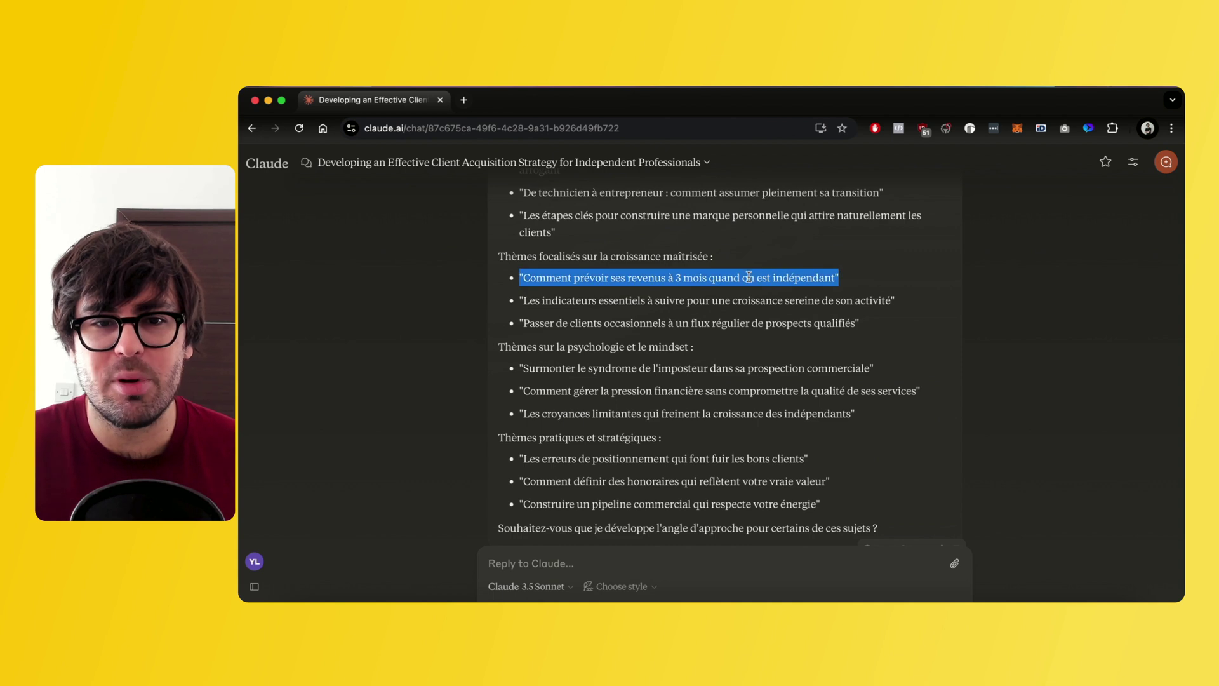
triple_click(681, 298)
scroll(677, 325, down, 1)
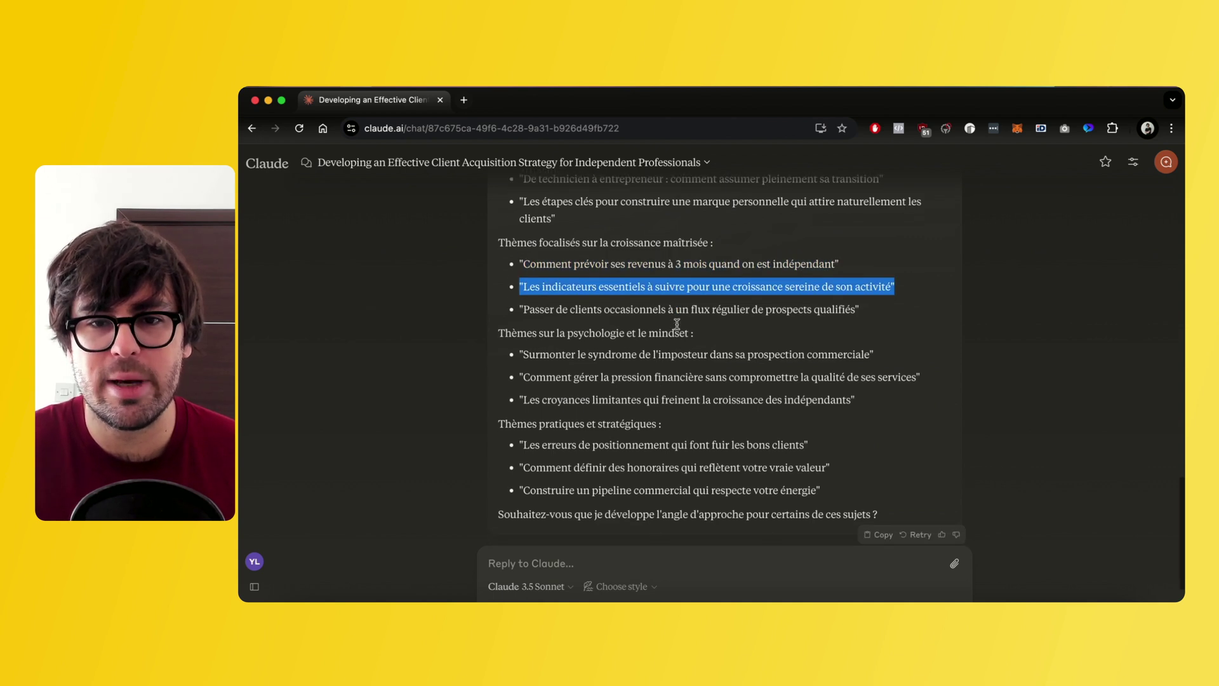
triple_click(649, 286)
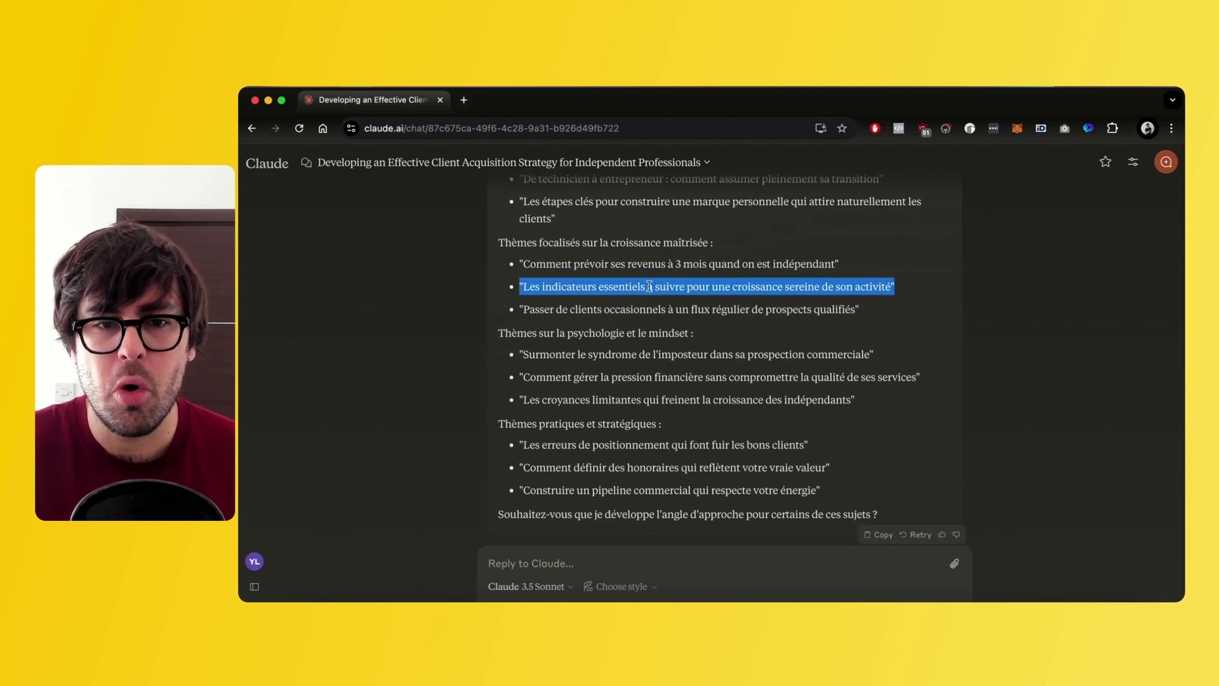
triple_click(608, 309)
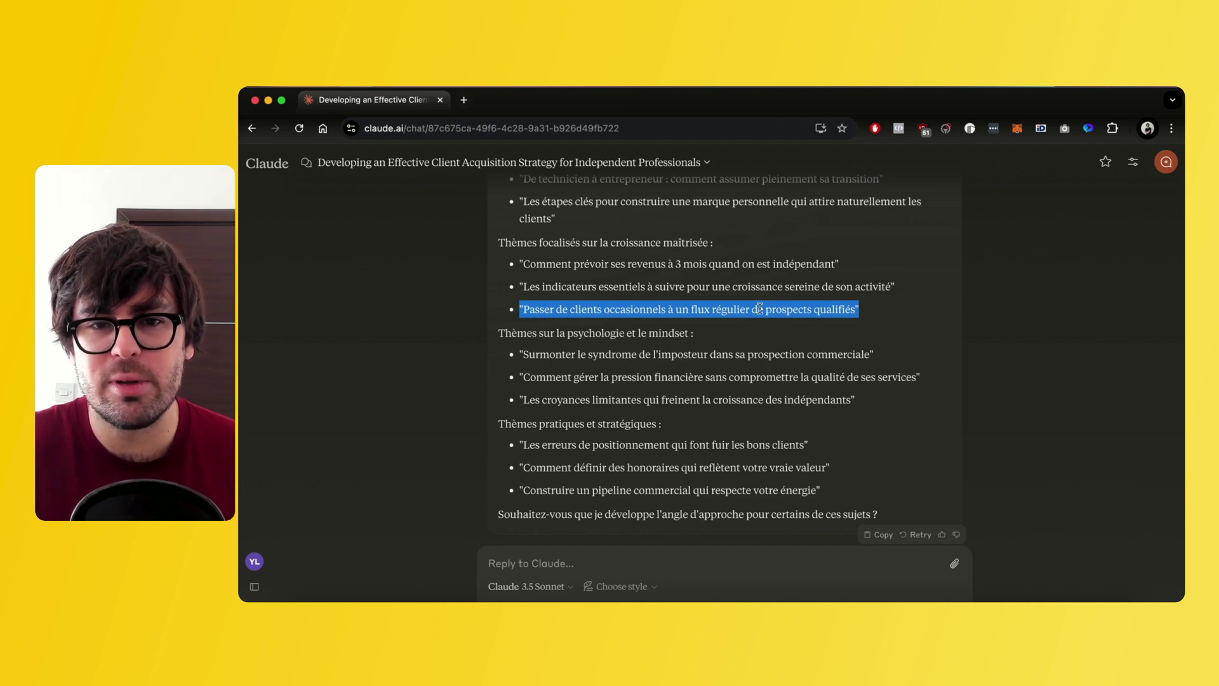
click(797, 305)
drag(876, 310, 523, 309)
Clear the highlight and glance over the remaining themes at the end of the reply, then switch to MindNode
click(824, 400)
scroll(824, 399, down, 1)
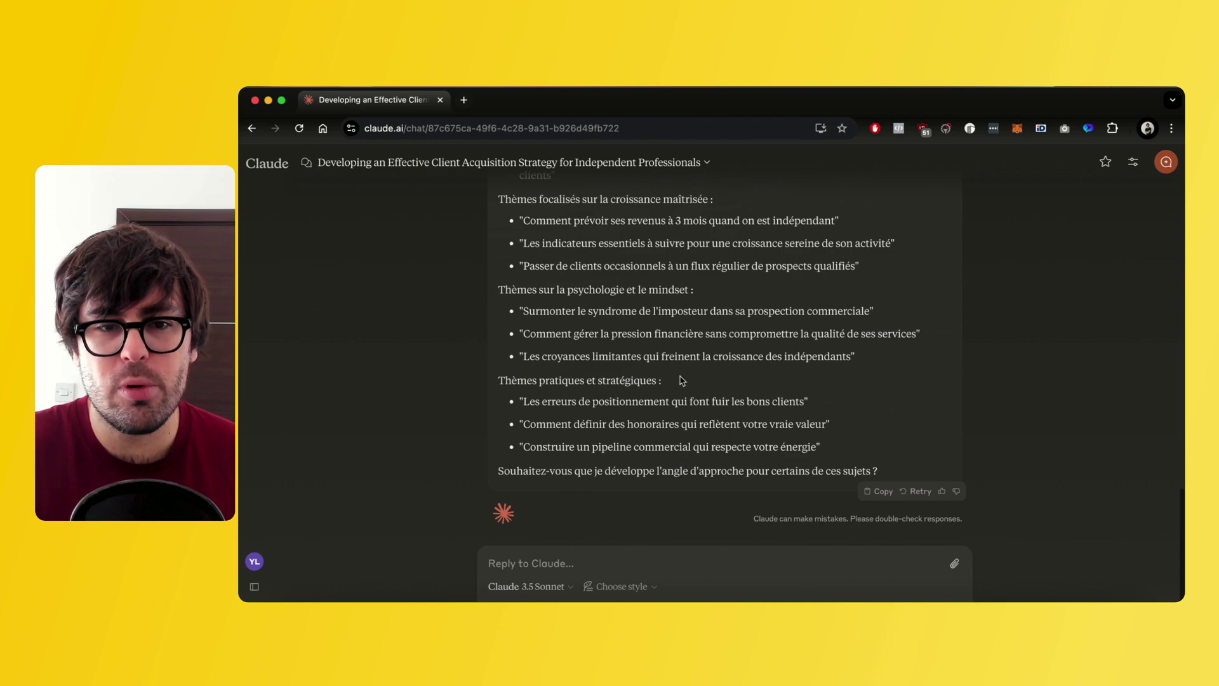
click(1003, 615)
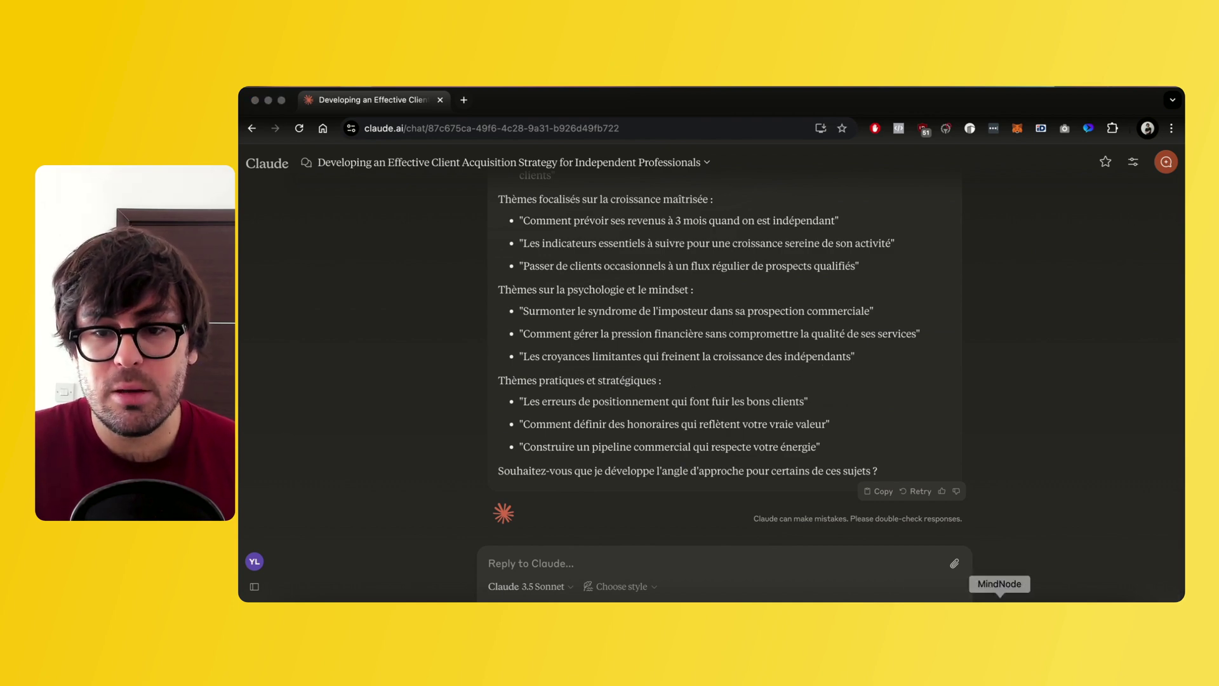
Select the "Fais trier par ordre de pertinence" node in the mind map and switch back to Claude in Google Chrome
scroll(674, 361, right, 5)
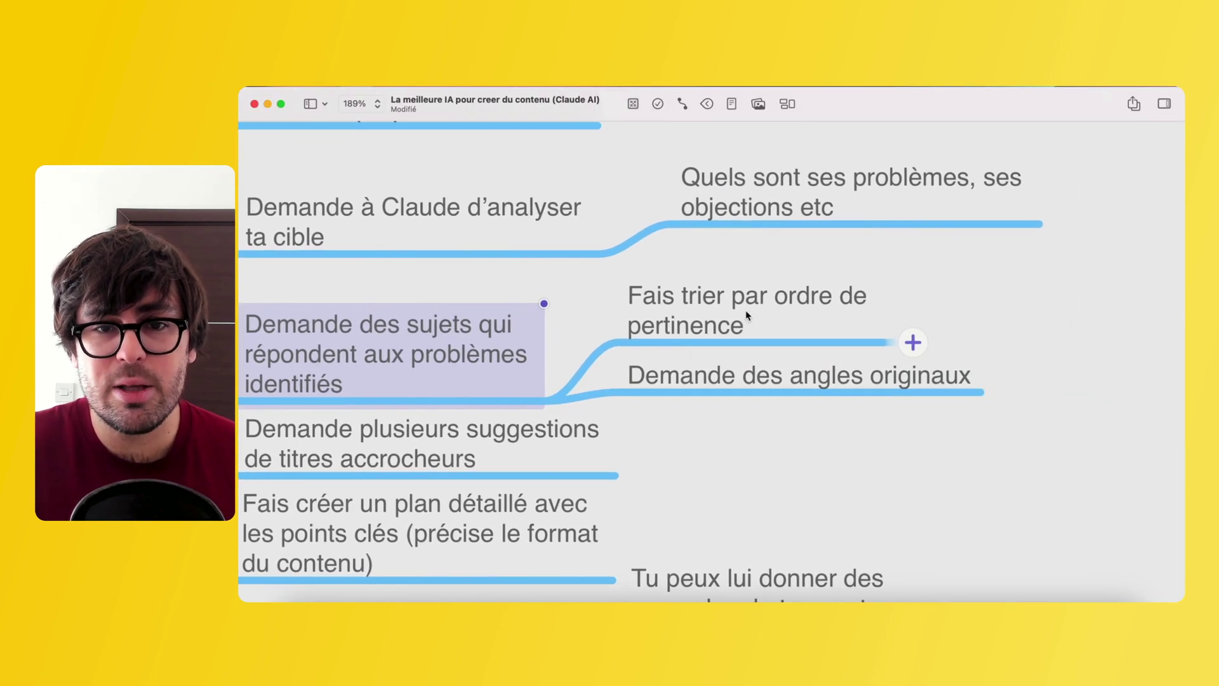
click(727, 340)
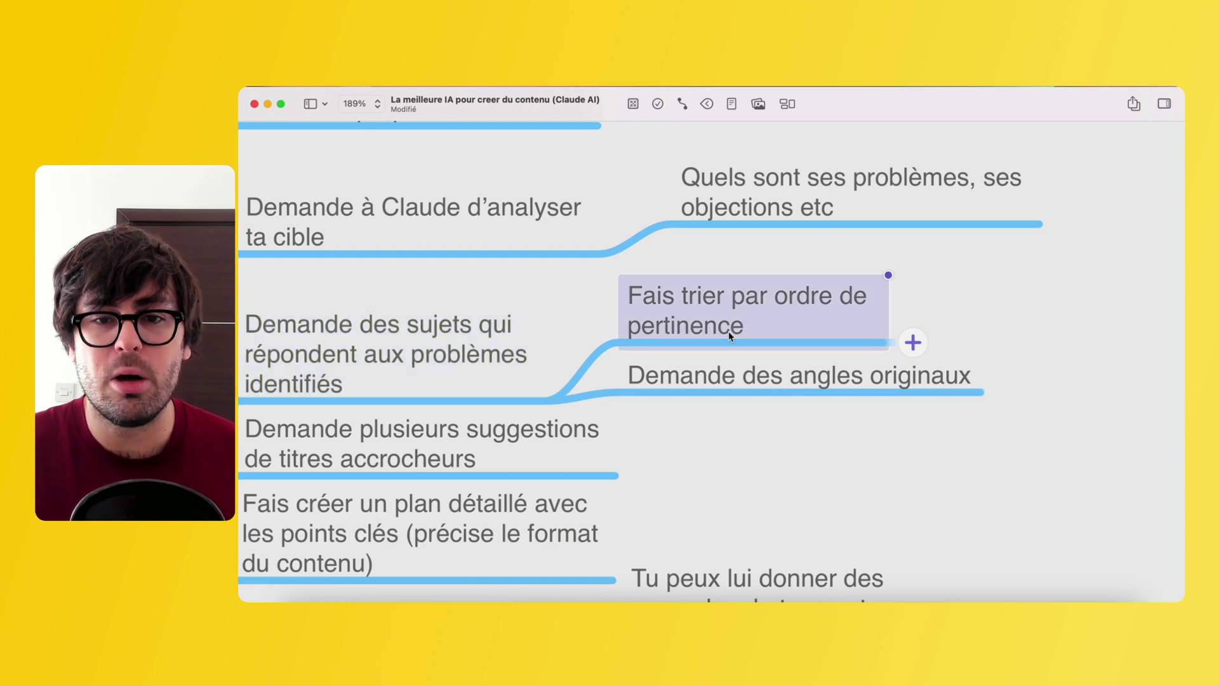
scroll(729, 338, right, 2)
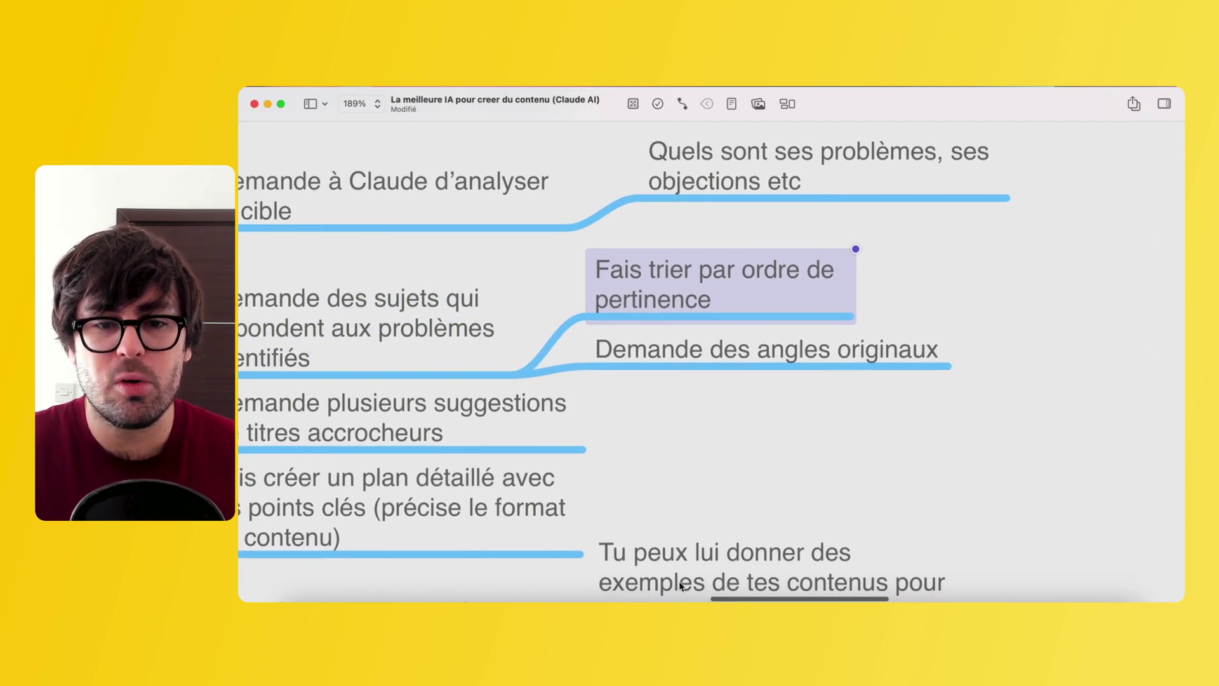
click(690, 599)
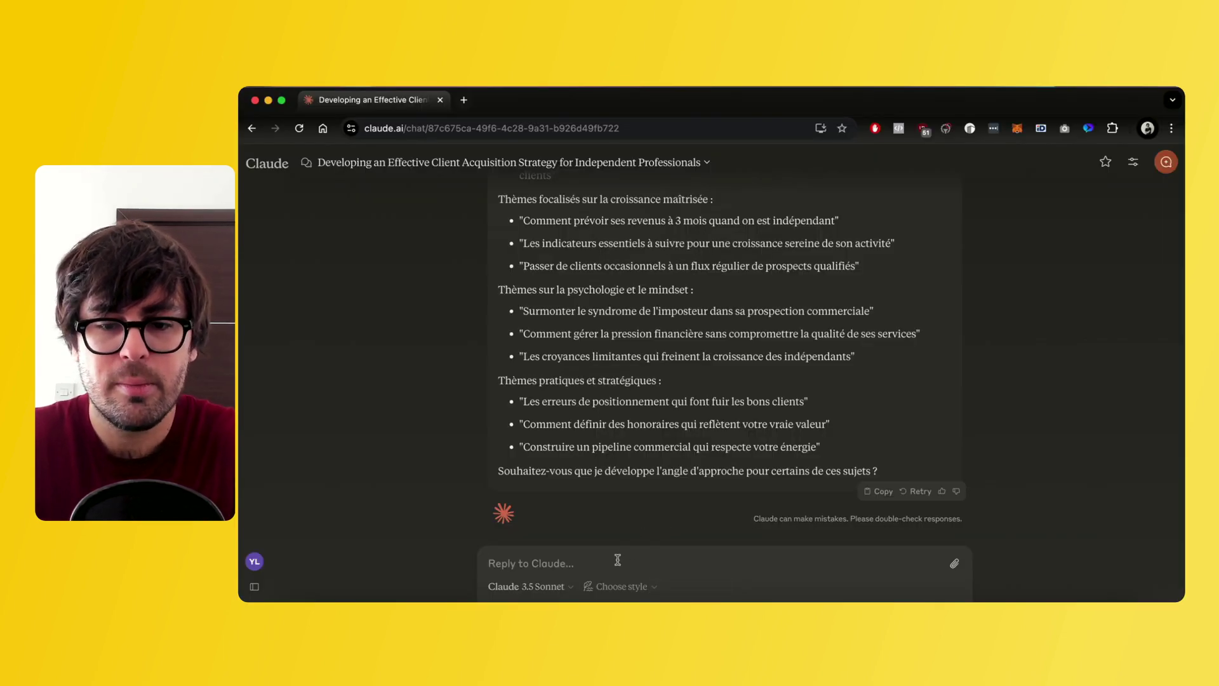
Send Claude the prompt "Maintenant, trie par ordre de pertinence ces différents sujets."
text(Maintenantn)
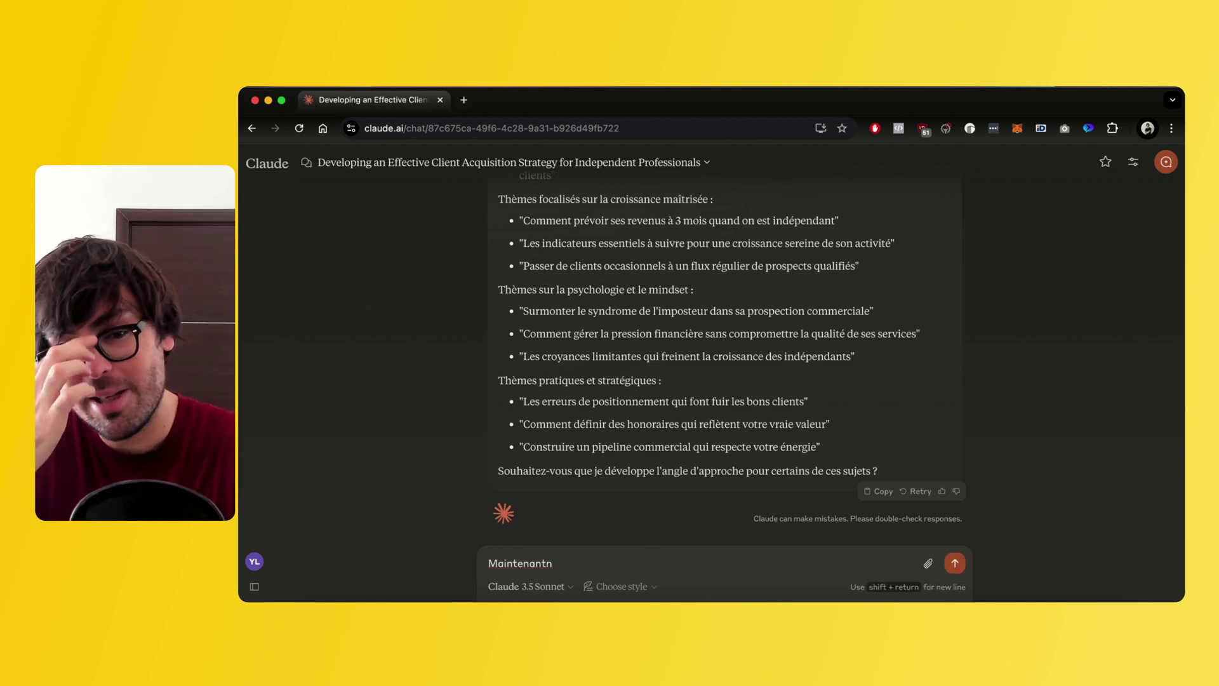
text(,)
key(BackSpace)
key(BackSpace)
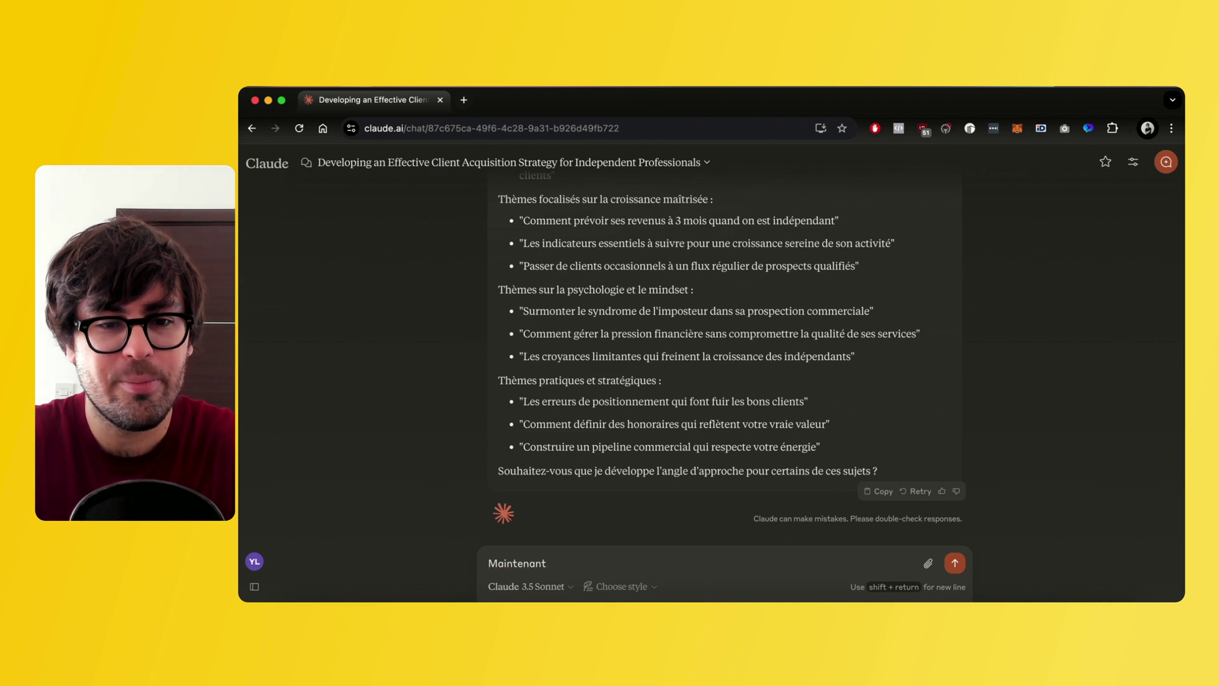
text(, trie pa)
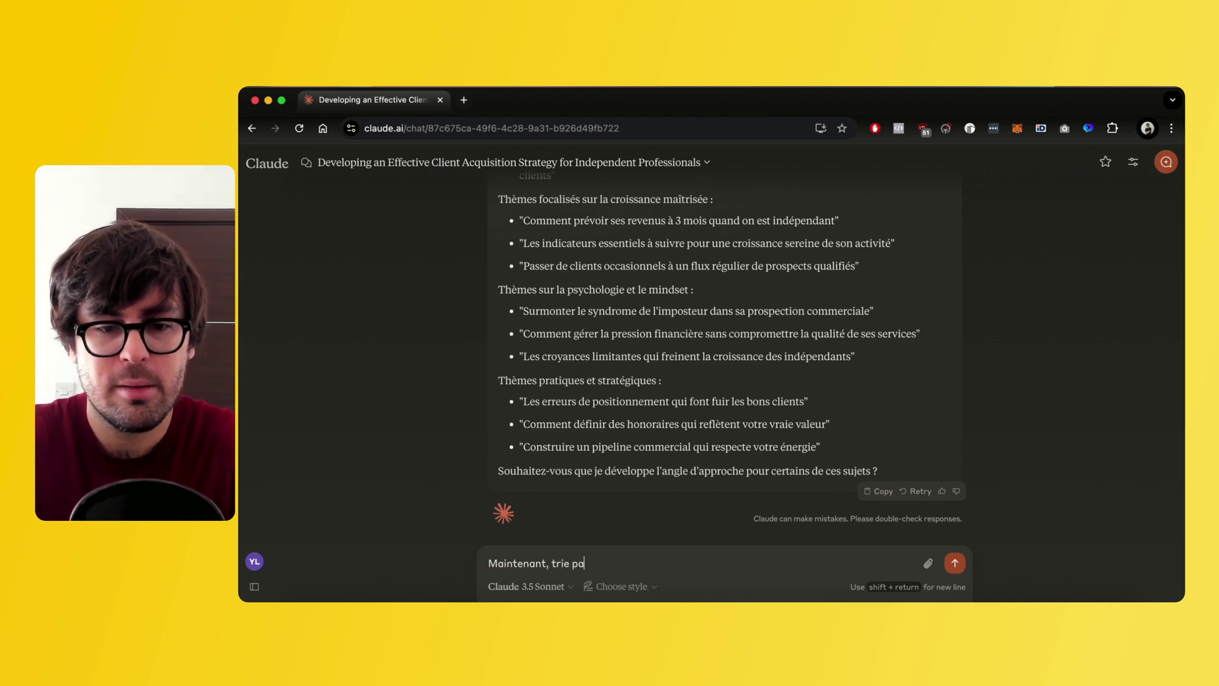
text(r ordre de pertinence ces différent)
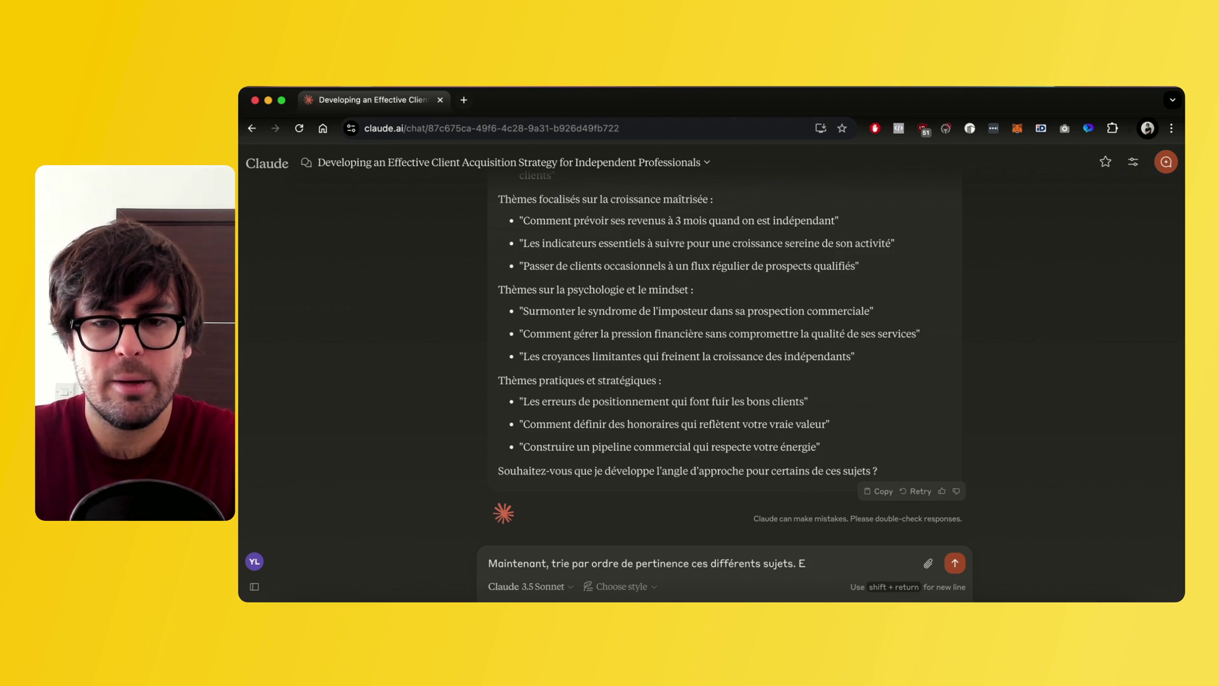
text(s sujets.)
key(Return)
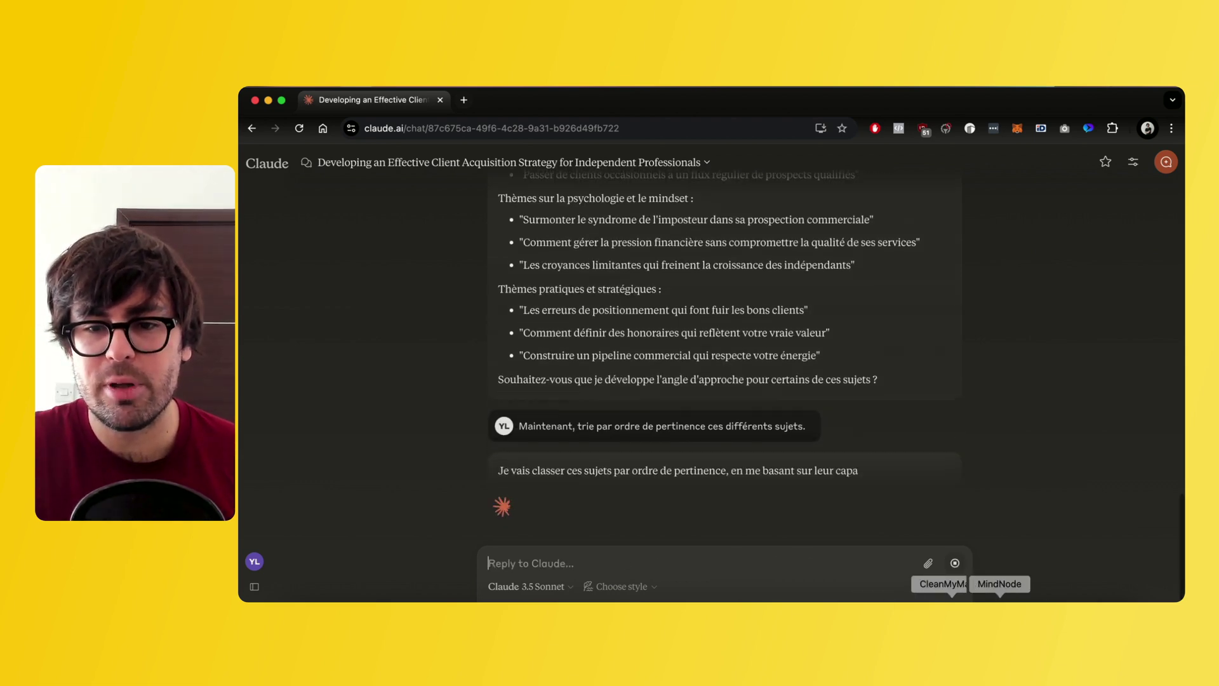
Switch to MindNode, select the "Demande des angles originaux" node, and return to Claude in Google Chrome
click(999, 600)
click(794, 358)
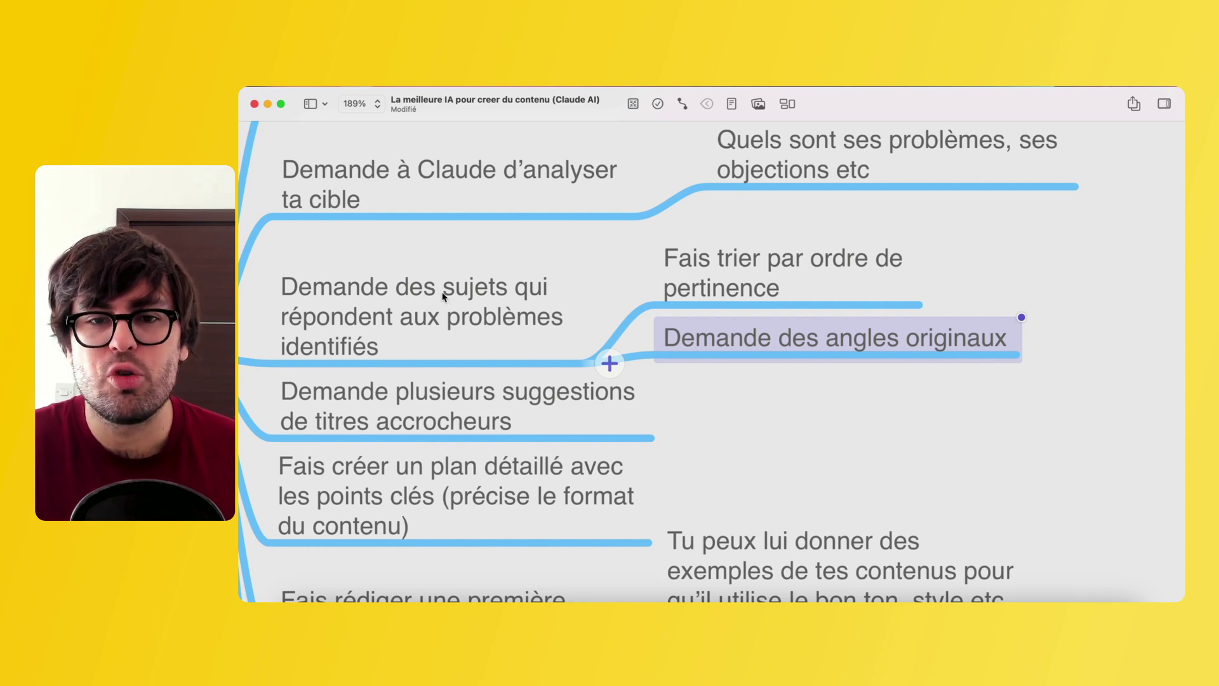
scroll(443, 296, right, 3)
scroll(443, 295, down, 1)
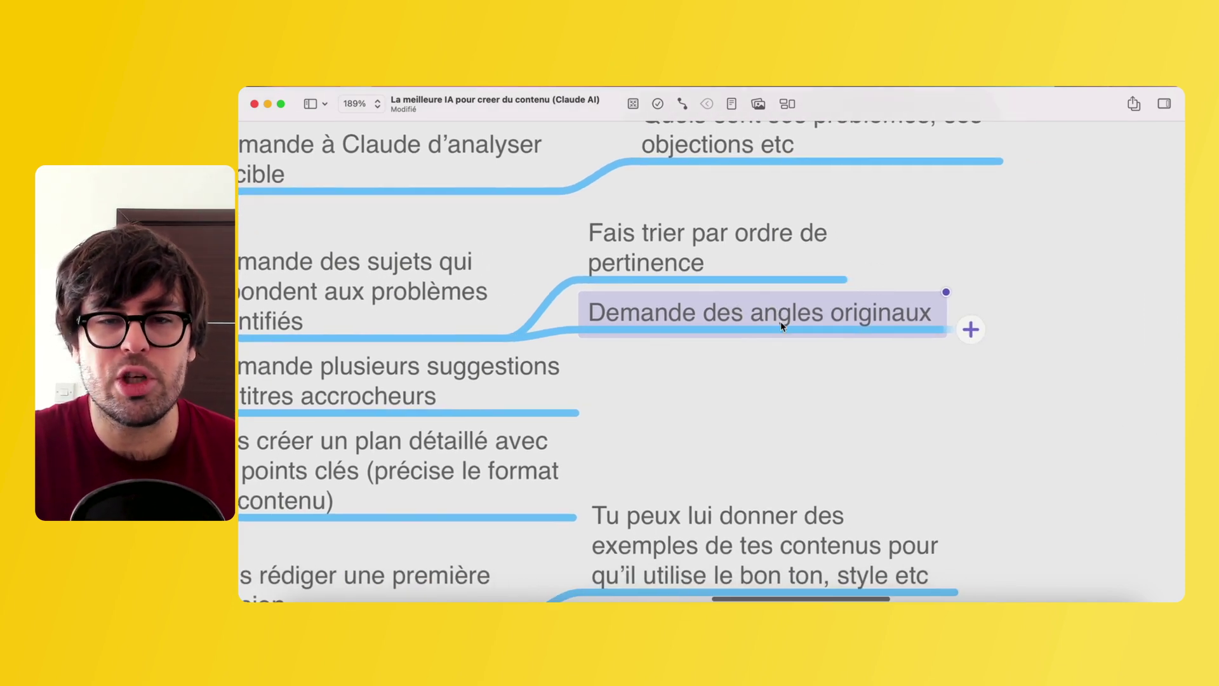
scroll(704, 371, left, 3)
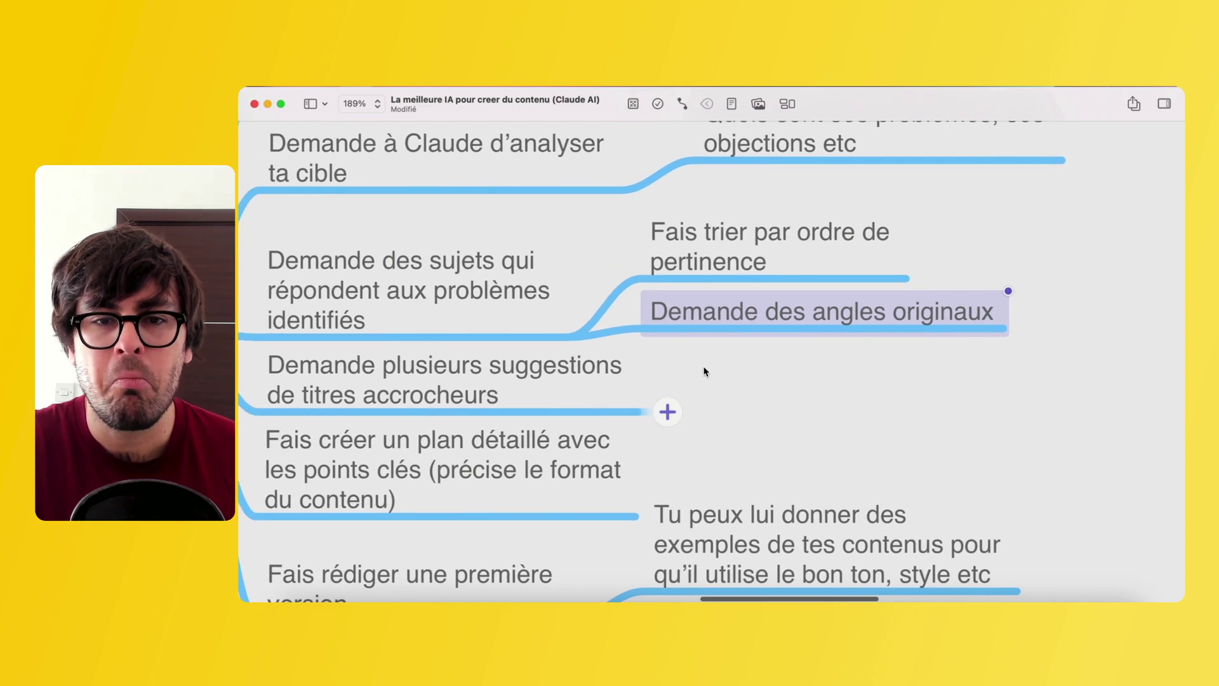
scroll(753, 337, left, 2)
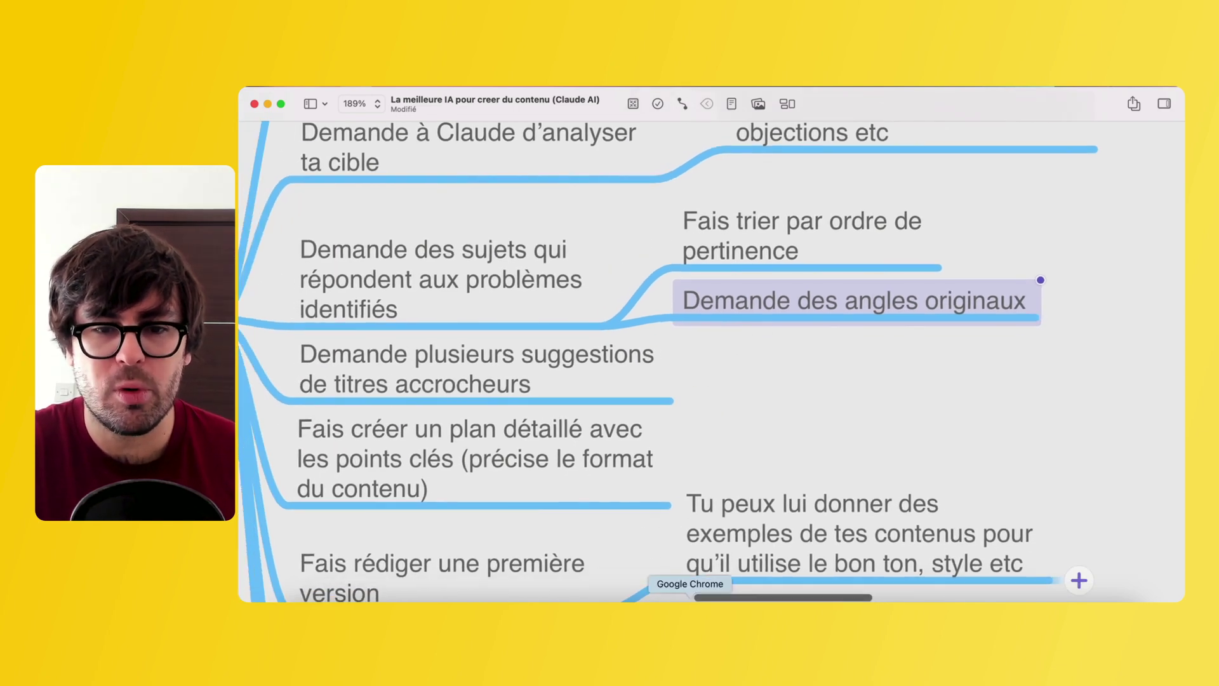
click(690, 614)
Read the first topic in the relevance ranking and its justification, highlighting the topic's title along the way
scroll(632, 338, up, 10)
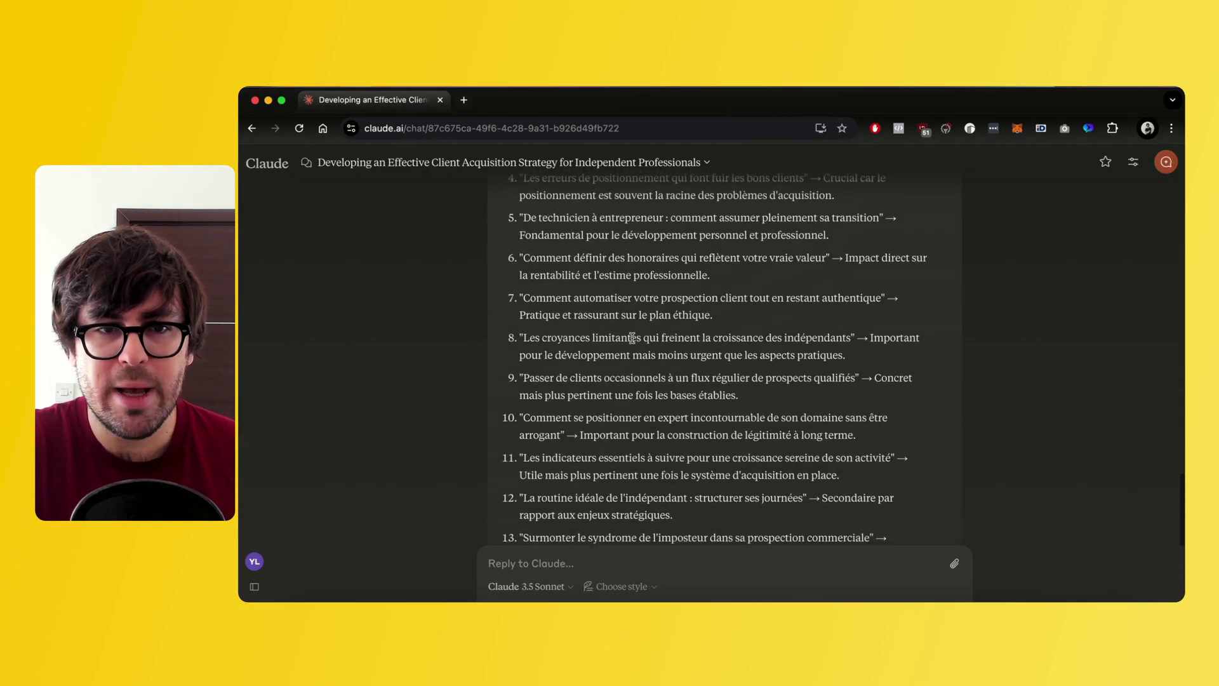
scroll(632, 337, up, 2)
triple_click(621, 315)
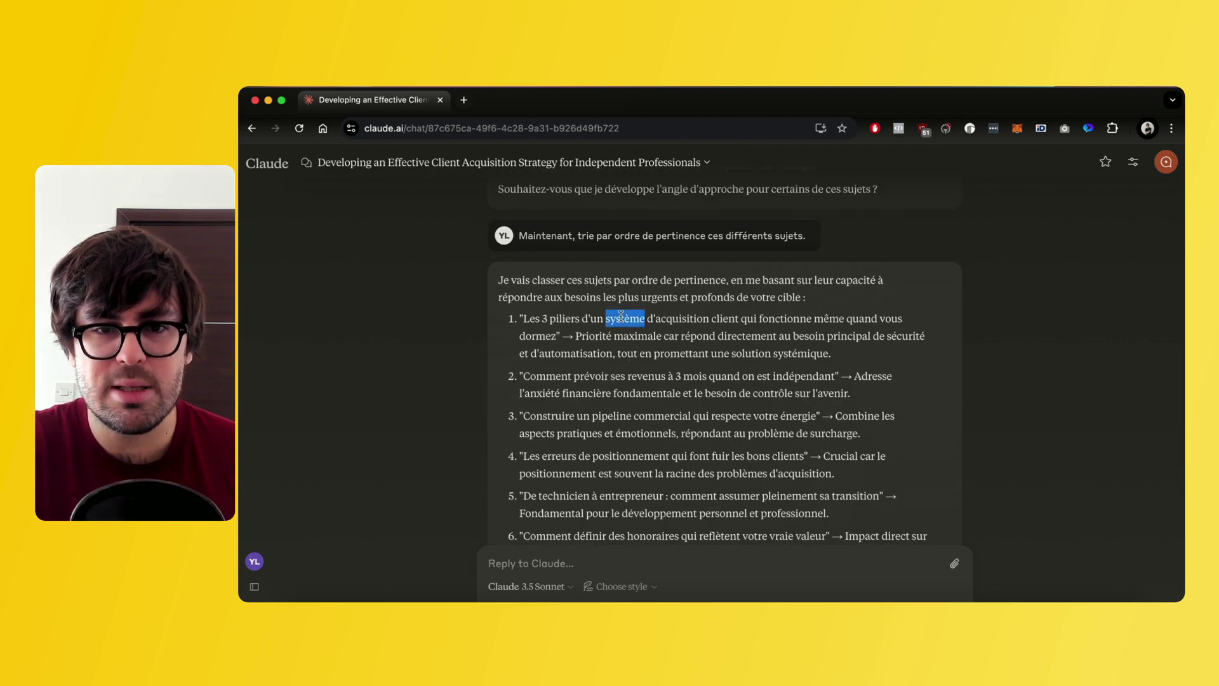
double_click(670, 324)
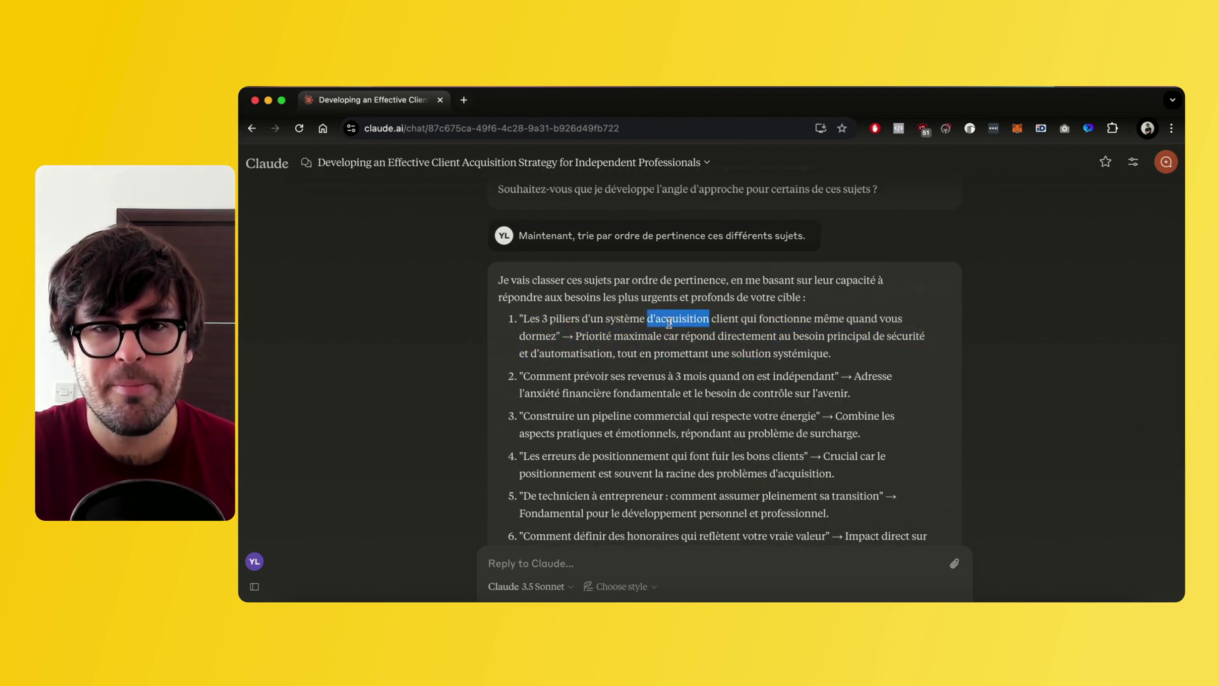
click(600, 339)
drag(522, 320, 559, 333)
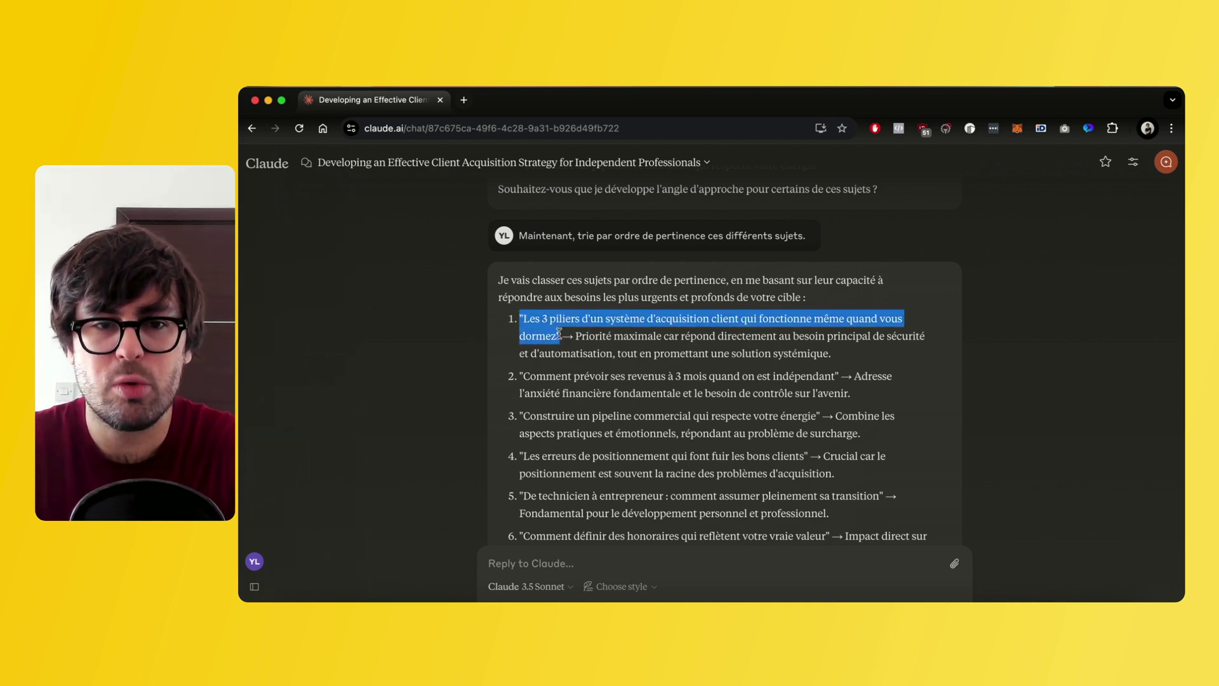
triple_click(652, 337)
click(821, 348)
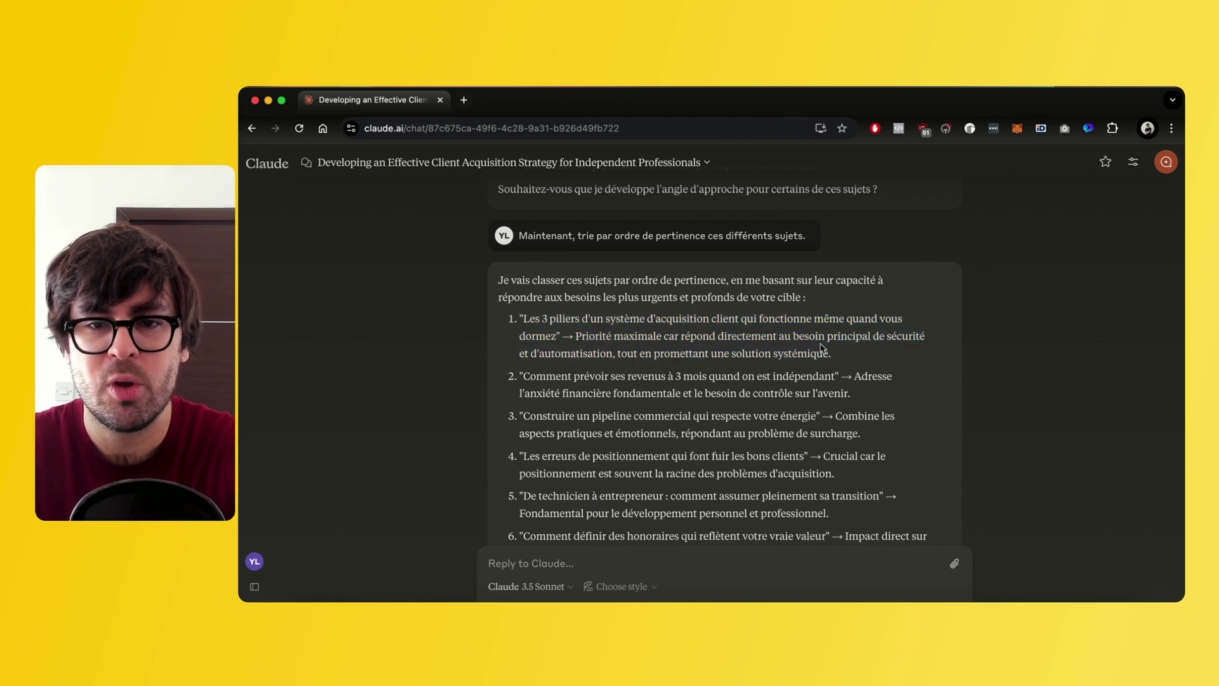
Copy the first ranked topic with its justification into the reply message, removing the stray character before it
triple_click(549, 319)
key(super+c)
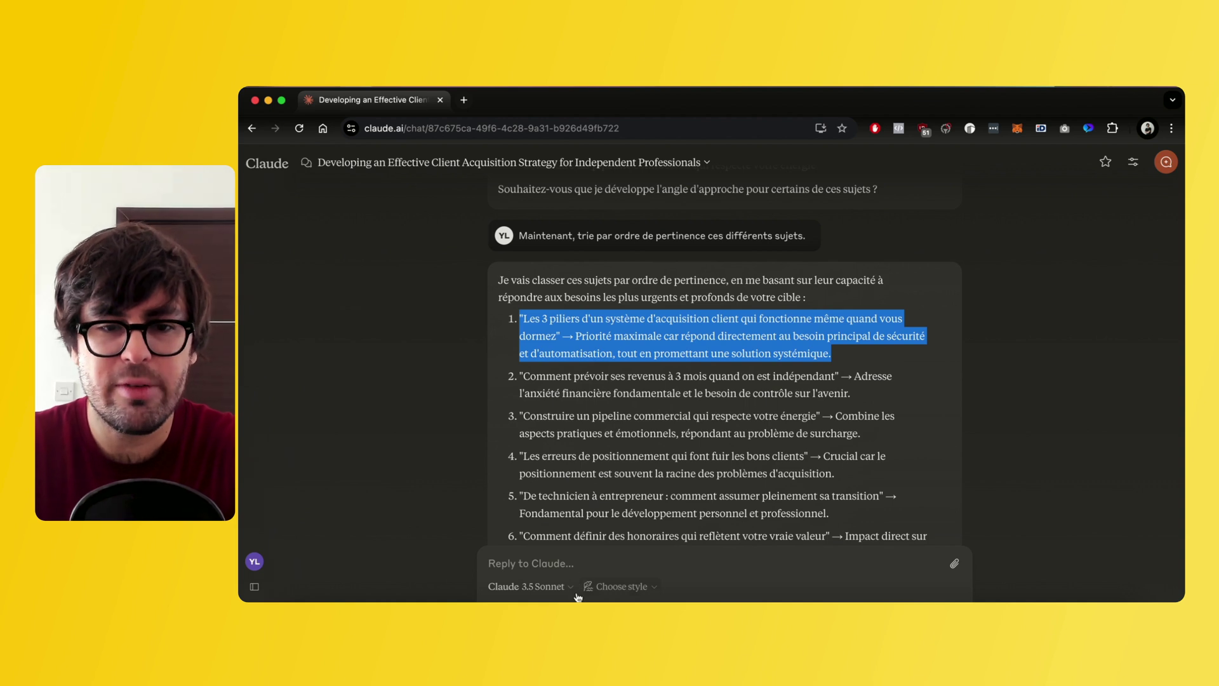
click(577, 568)
text(z)
key(super+v)
key(BackSpace)
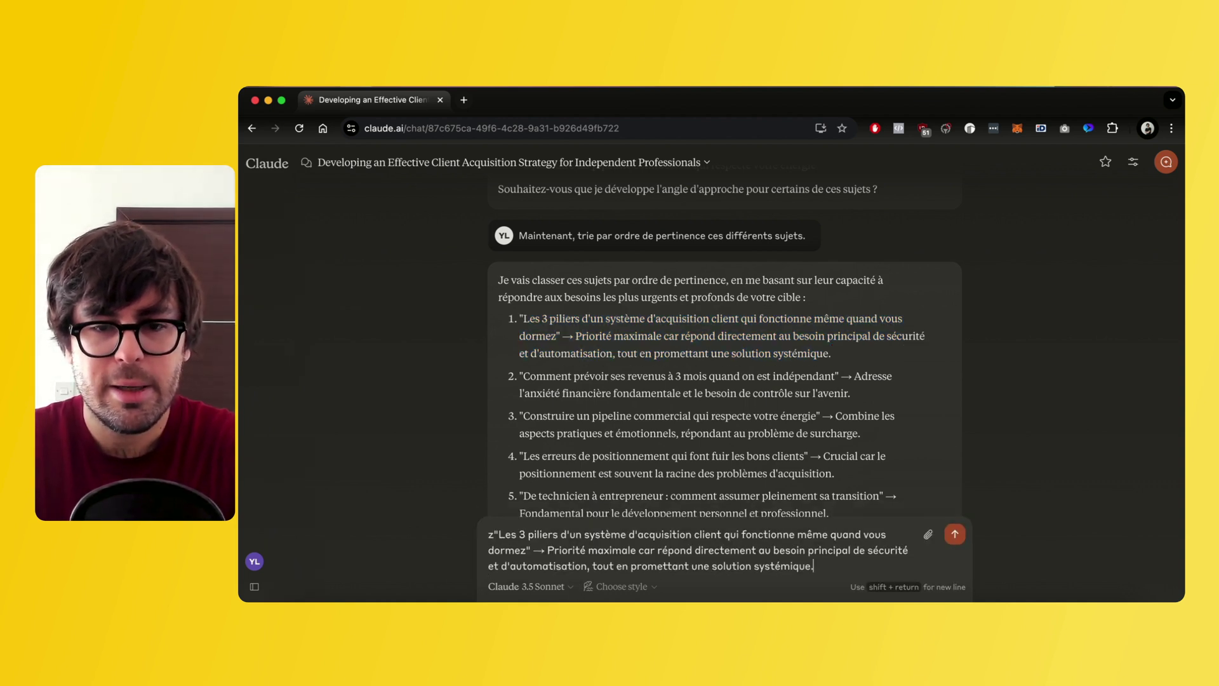
click(494, 534)
key(BackSpace)
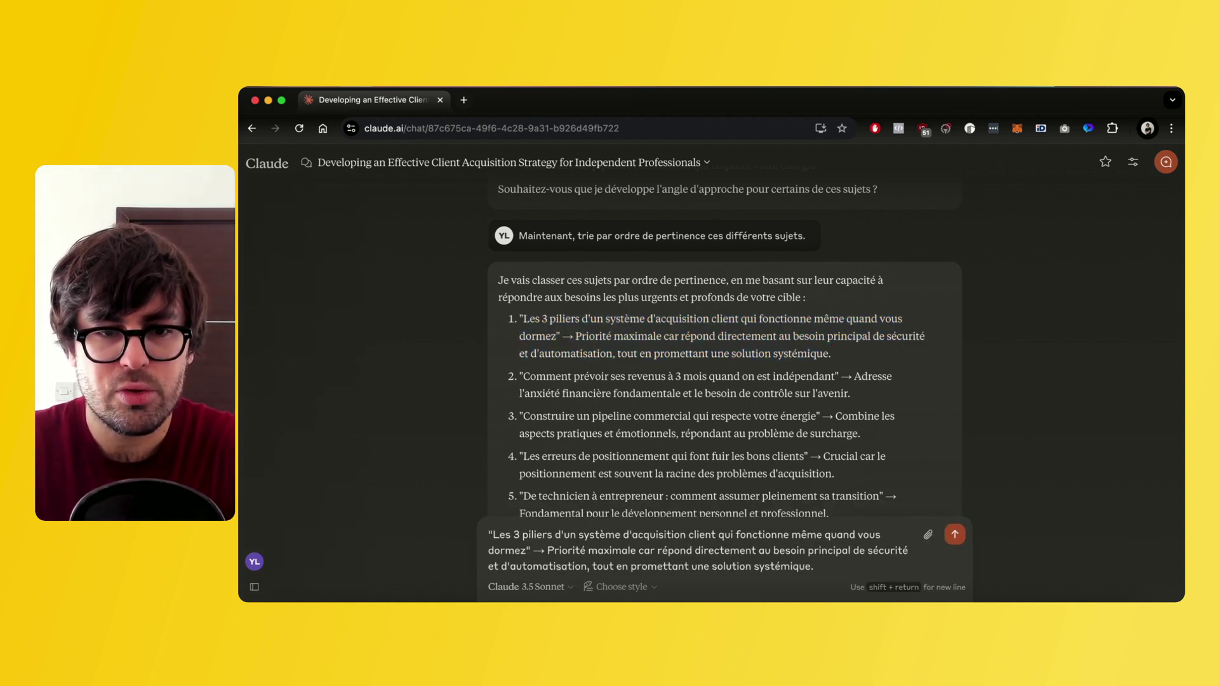
Add "" : trouve un angle plus original et moins bullshit pour ça" after the pasted topic and send the message
text(" : t)
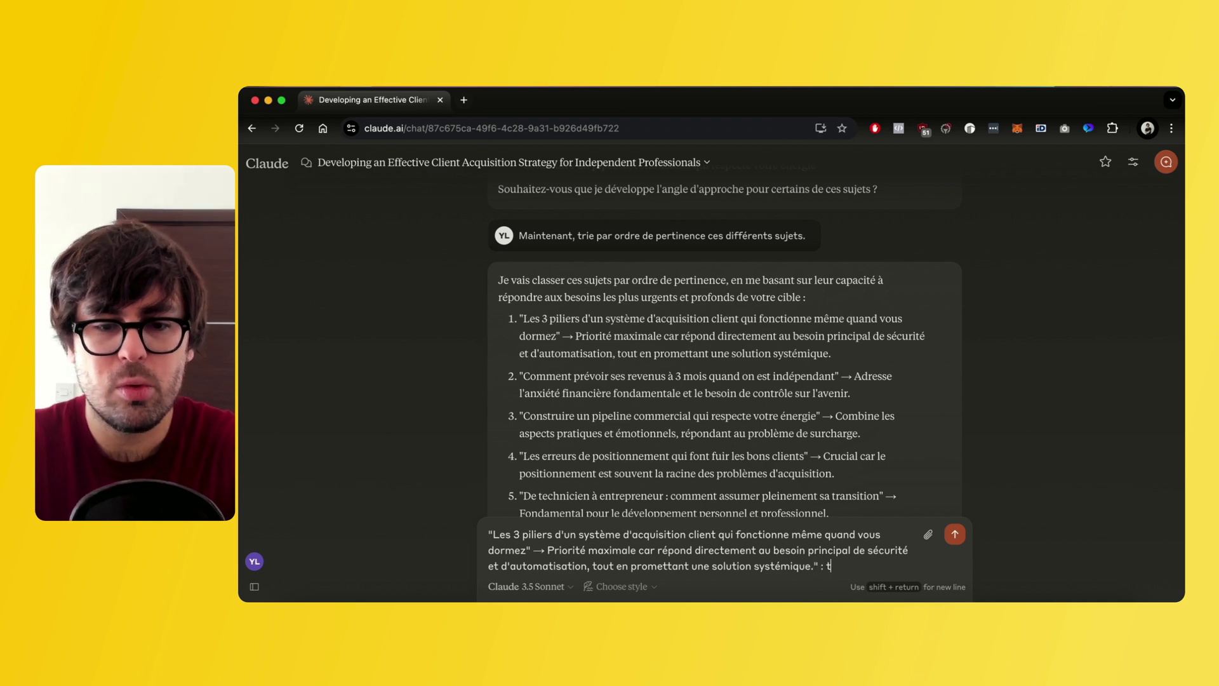
text(rouve un angle plus original e)
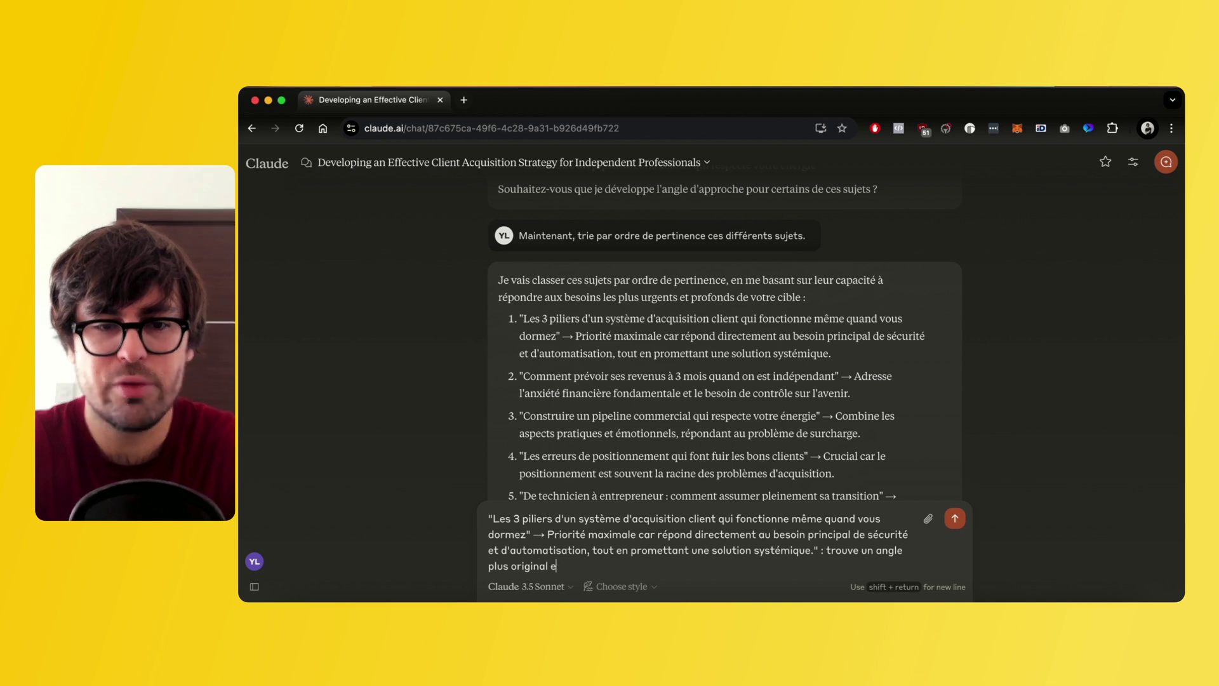
text(t moins bullshit pour)
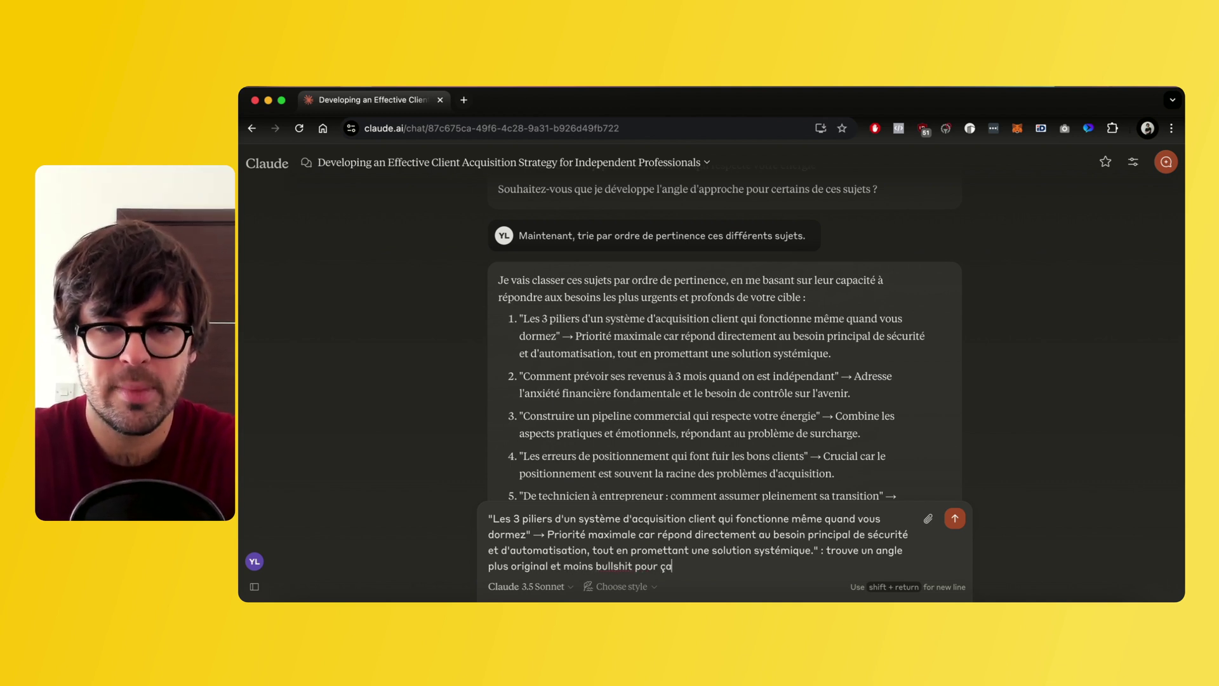
text( ça)
key(Return)
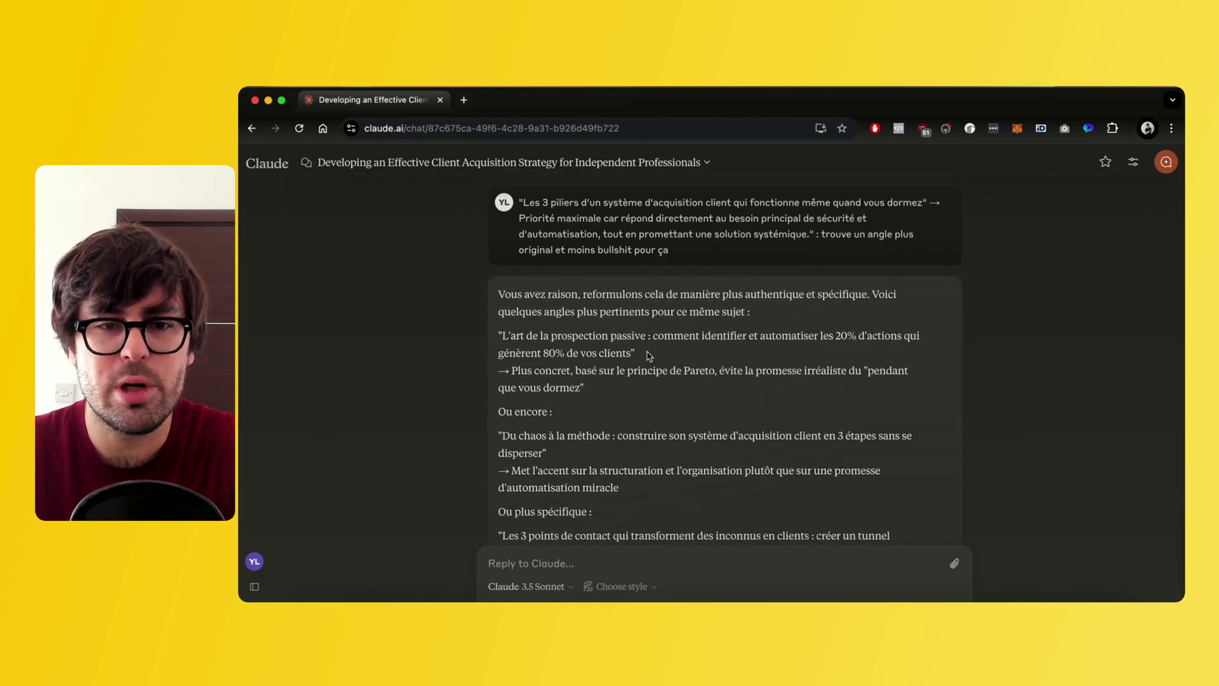
Look over the proposed angles and reply "Trop compliqué, fais plus simple. Je m'adresse à des débutants en prospection"
scroll(645, 390, down, 3)
text(Trop compliqué, fais plus simple. Je m'adresse à)
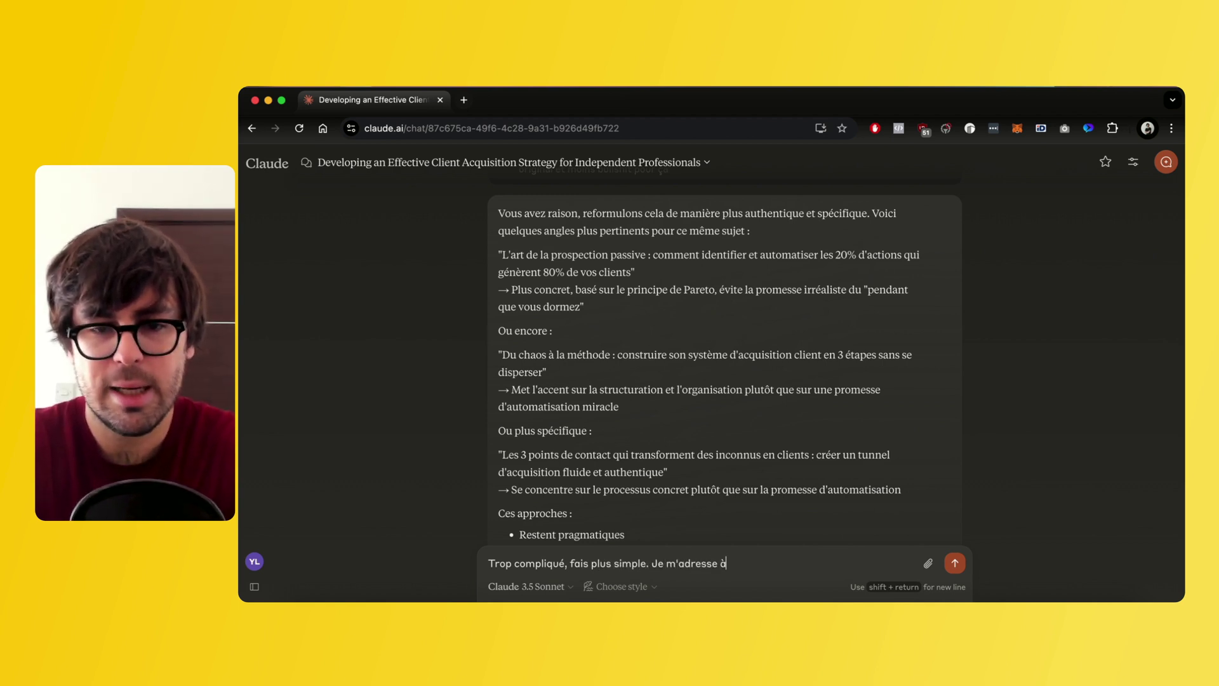
text( dez débutants en prospection)
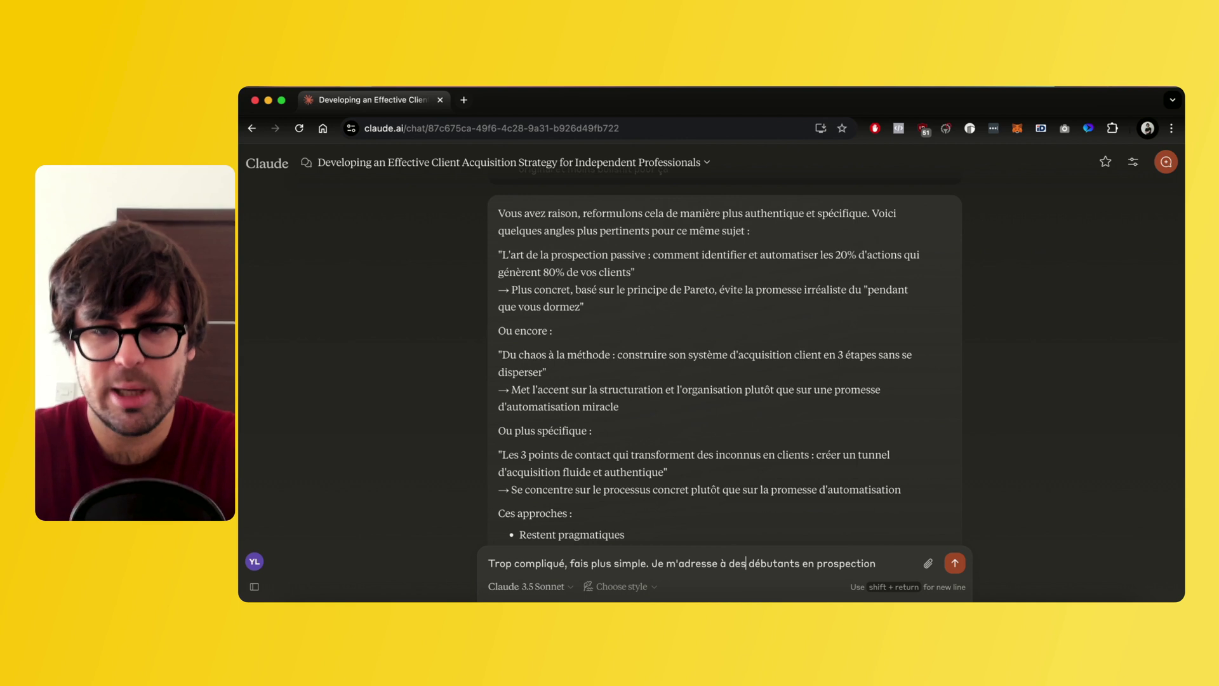
key(Return)
Switch to MindNode, select the "Demande plusieurs suggestions de titres accrocheurs" node, and return to Claude in Google Chrome
click(999, 608)
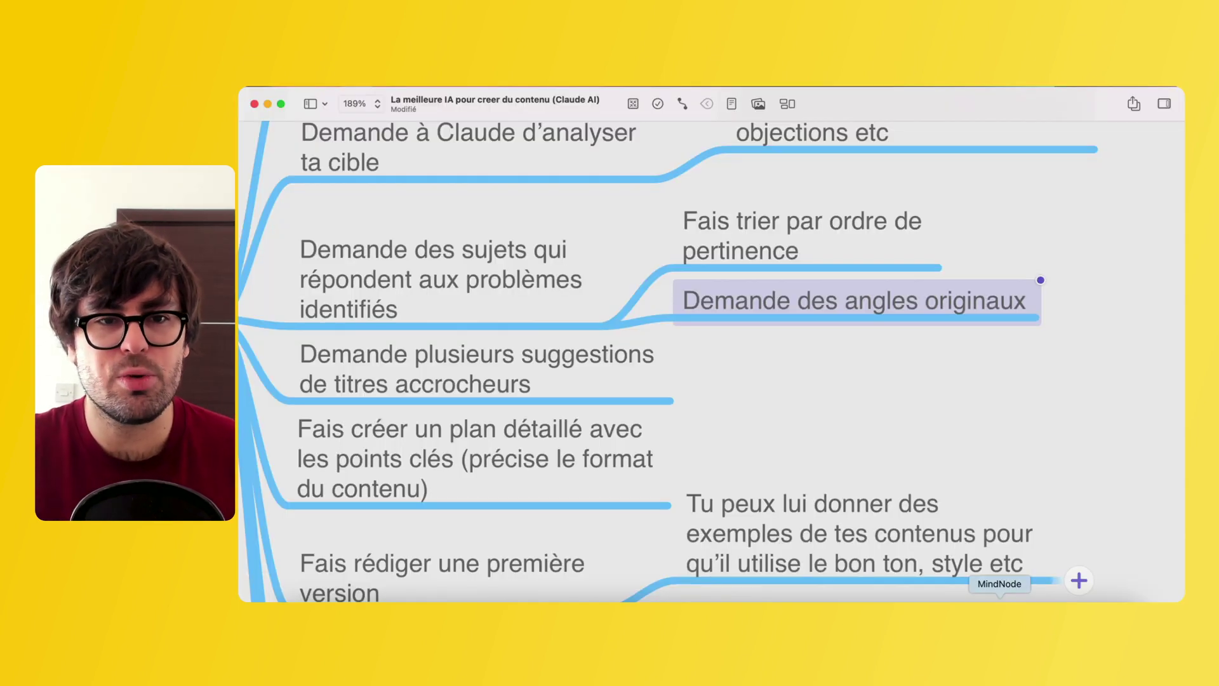
scroll(702, 504, down, 3)
click(472, 286)
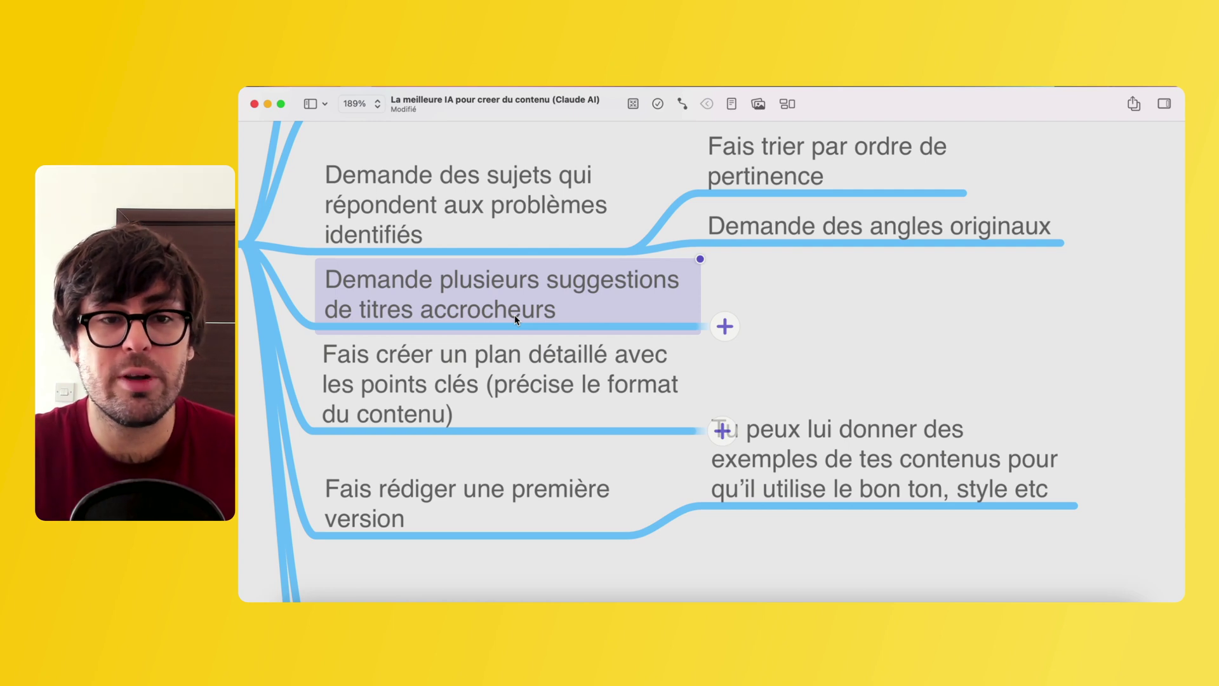
scroll(572, 394, down, 1)
click(685, 610)
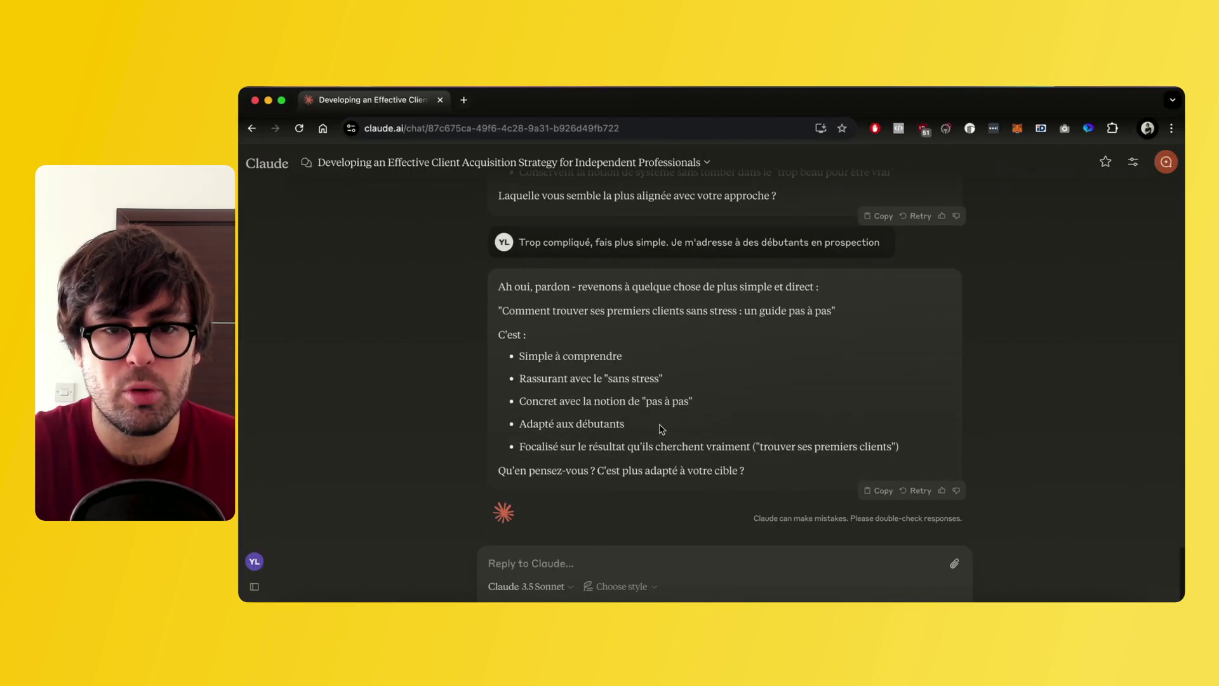
Highlight the simplified topic's main phrase and send Claude "Super, maintenant, trouve un titre accrocheur pour ce contenu"
mouse_move(500, 311)
mouse_down()
mouse_move(745, 325)
mouse_move(503, 320)
mouse_up()
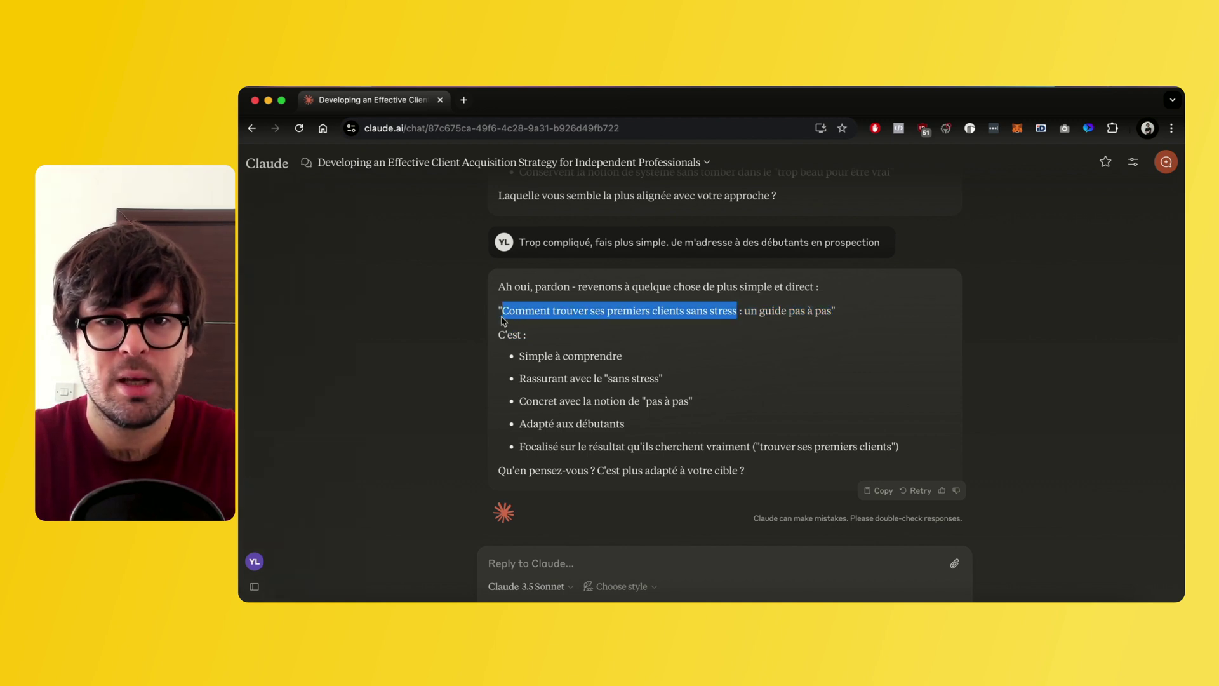
click(619, 566)
text(Super, main)
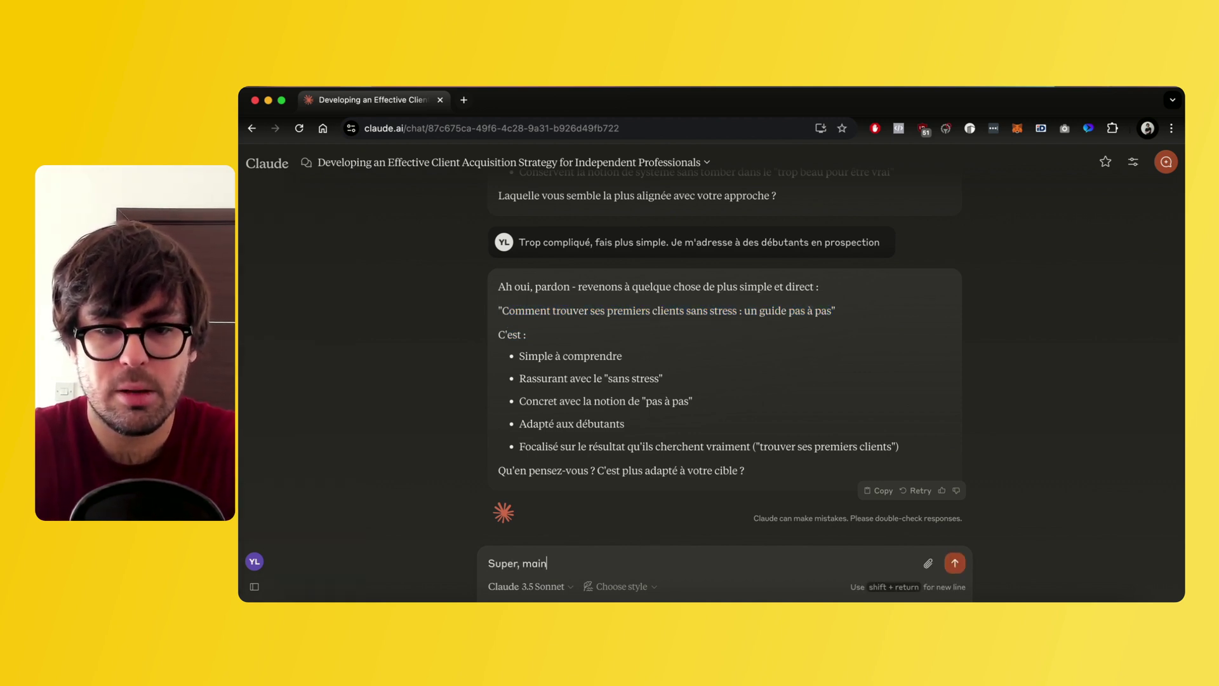
text(tenant, trouve)
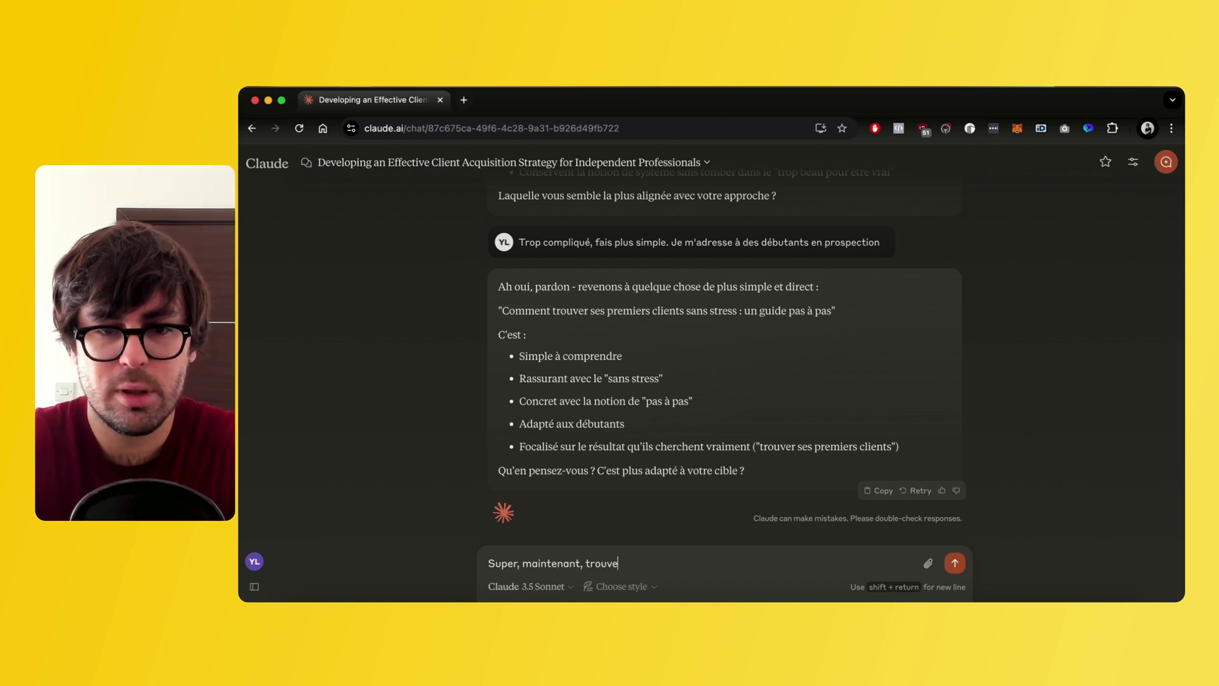
text( un titre accrocheur pour ce conternu)
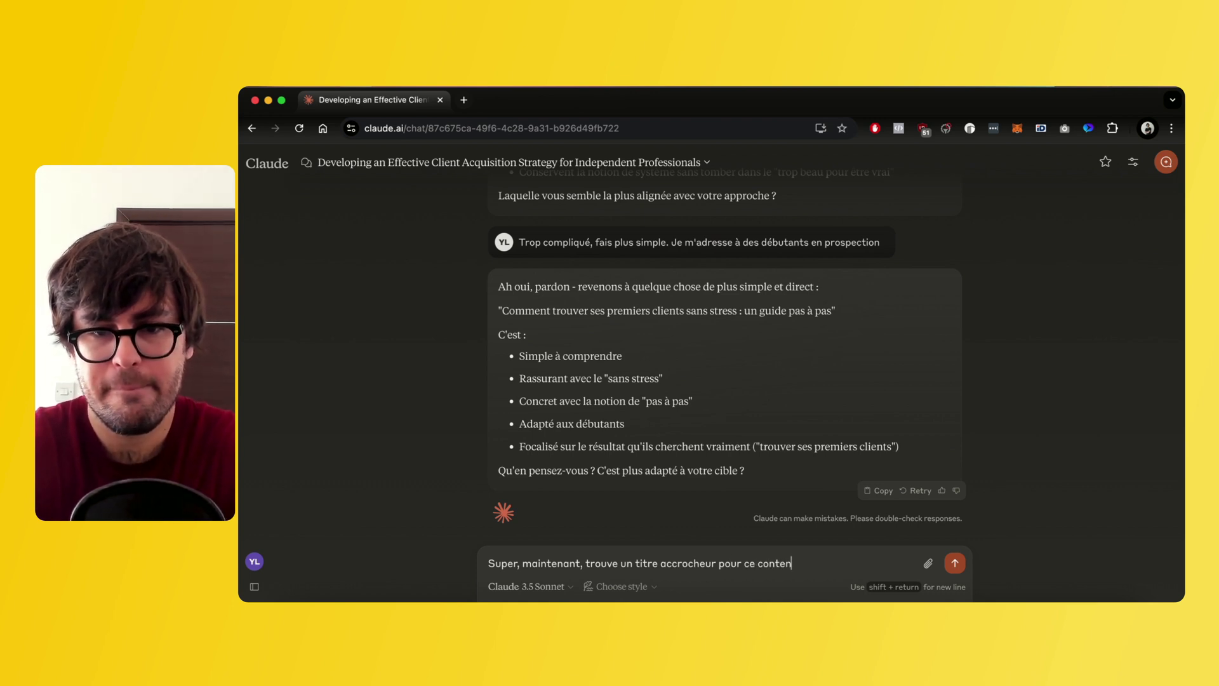
text(u)
key(Return)
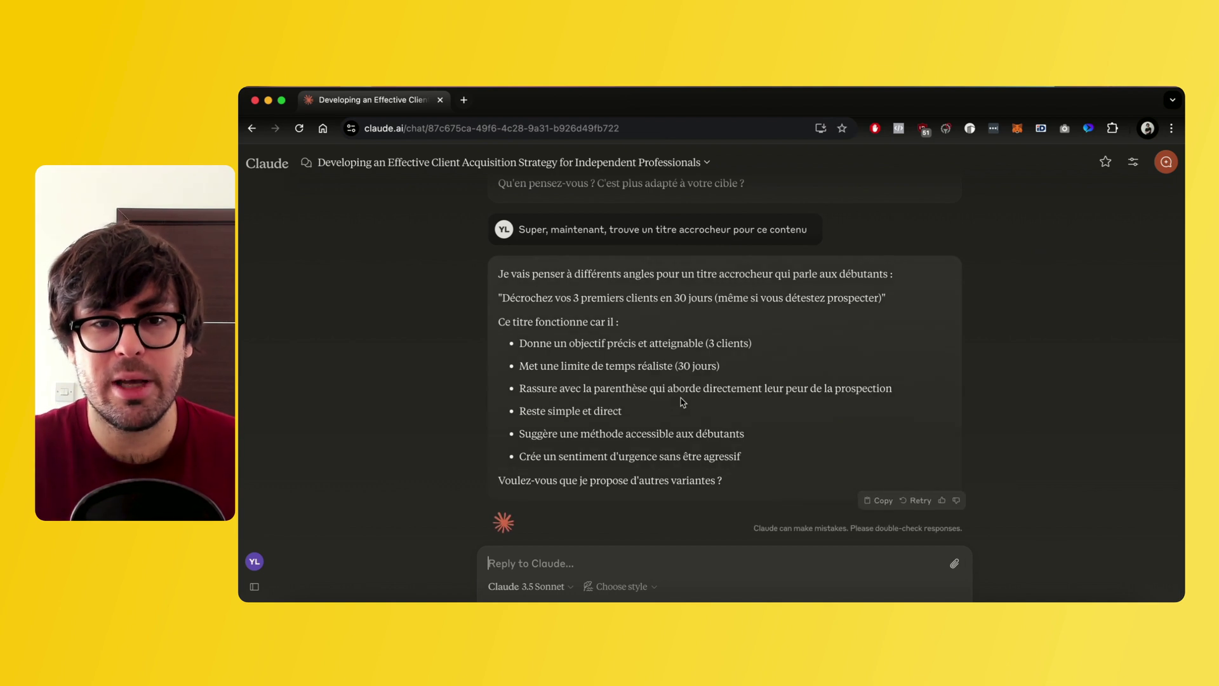
Highlight "Décrochez vos 3 premiers clients en 30 jours", switch to MindNode and select the "Fais créer un plan détaillé avec les points clés" node
mouse_move(514, 298)
mouse_down()
mouse_move(725, 305)
mouse_move(502, 300)
mouse_up()
click(710, 303)
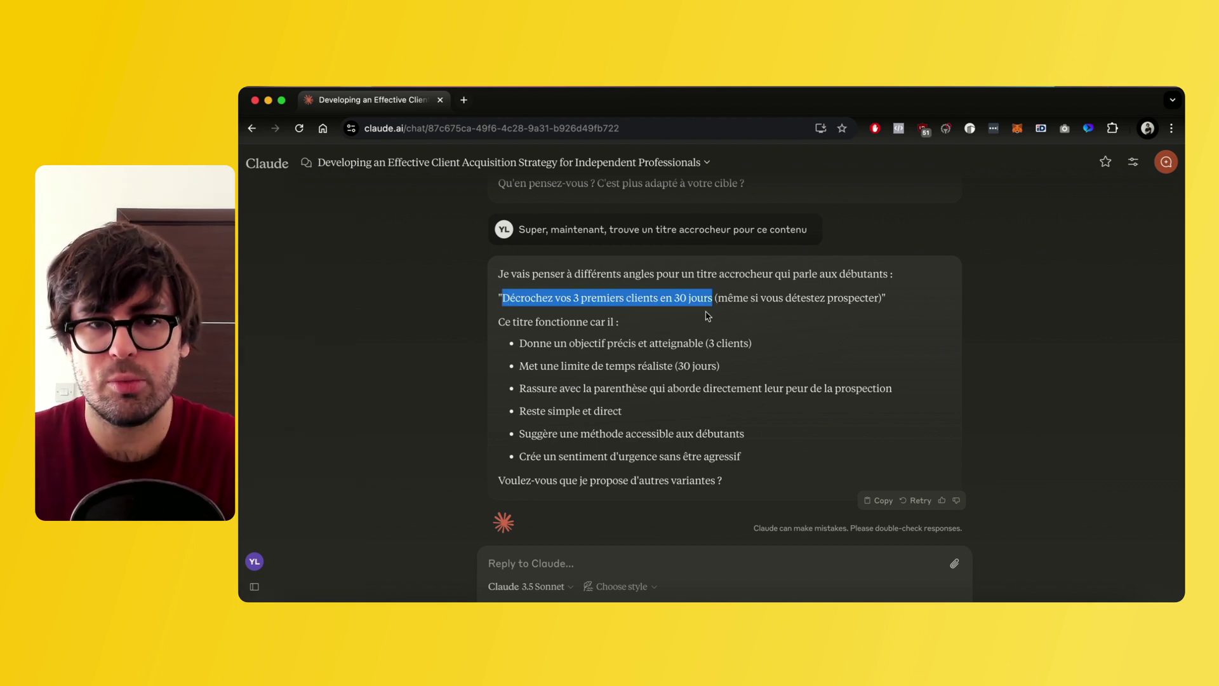
click(999, 600)
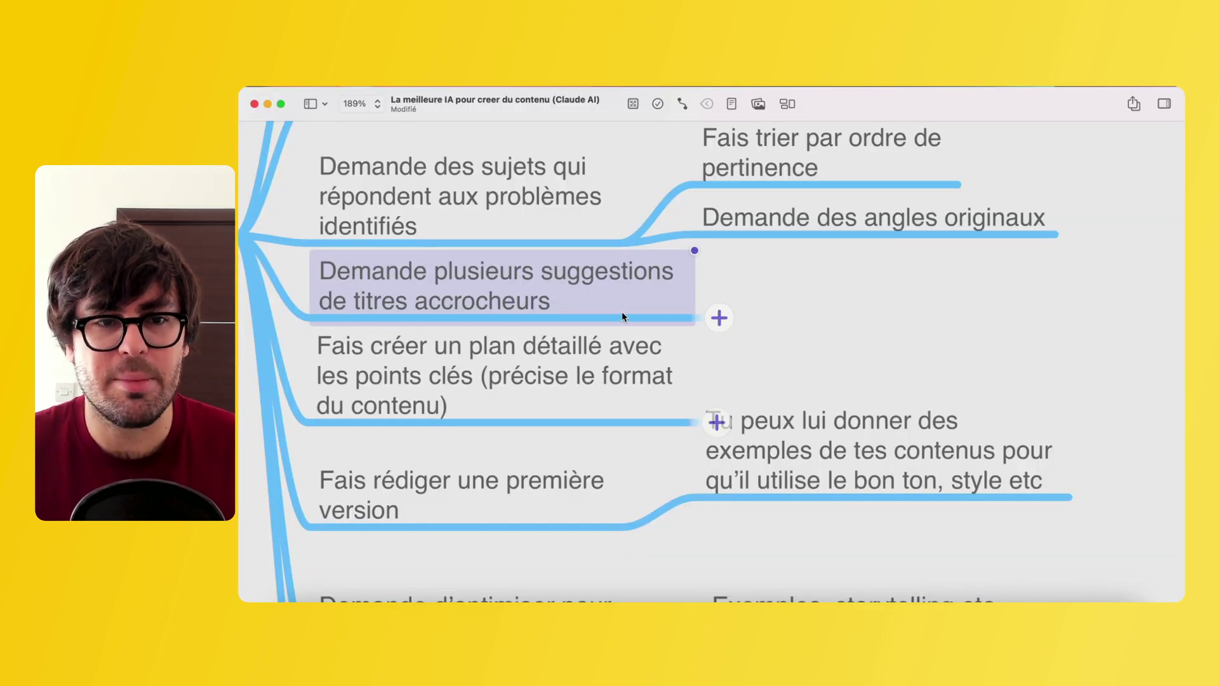
scroll(622, 316, down, 2)
click(495, 328)
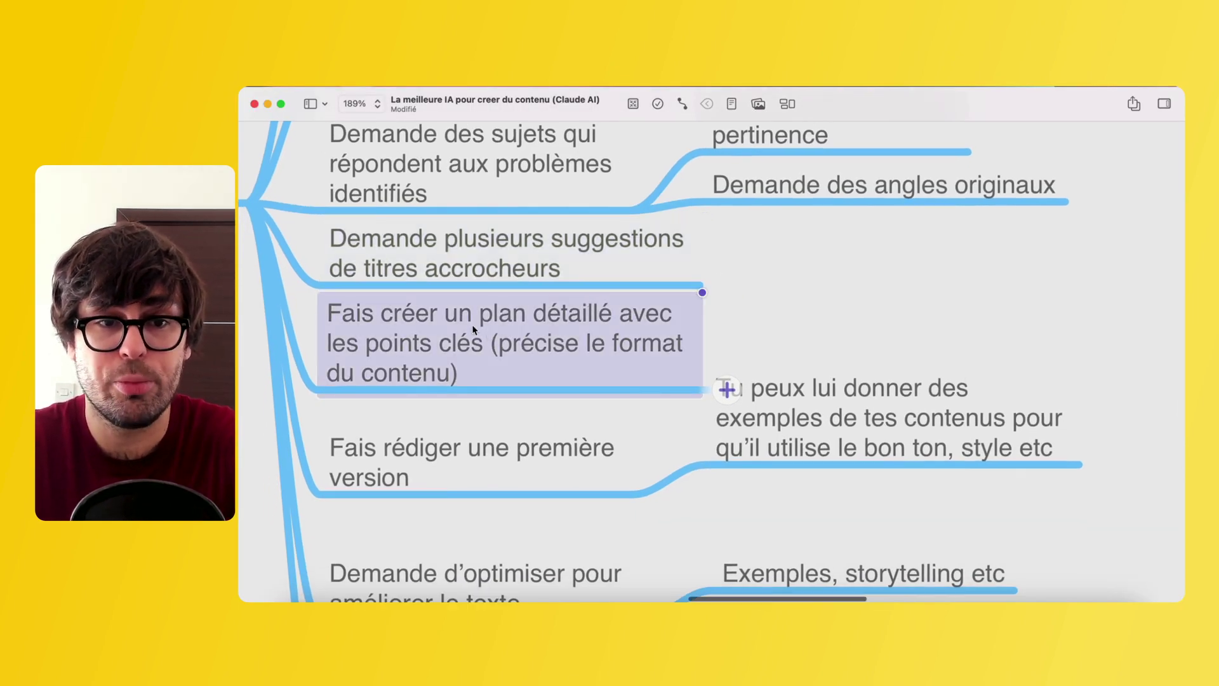
scroll(566, 344, down, 3)
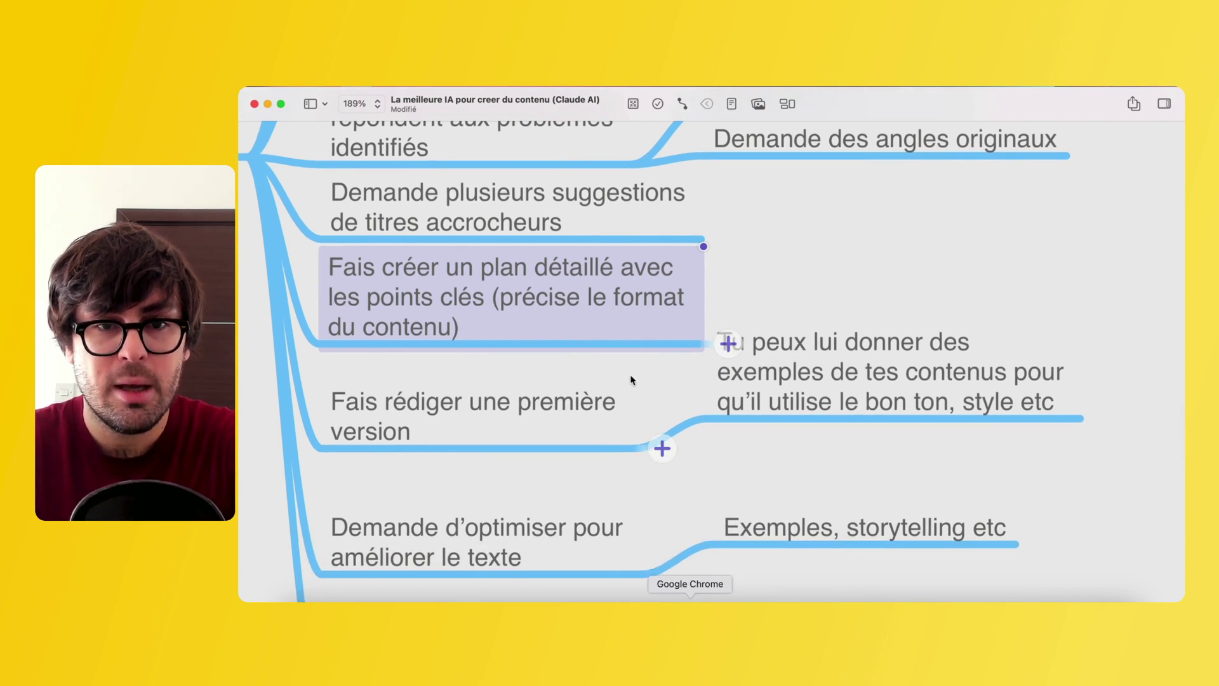
scroll(566, 308, right, 2)
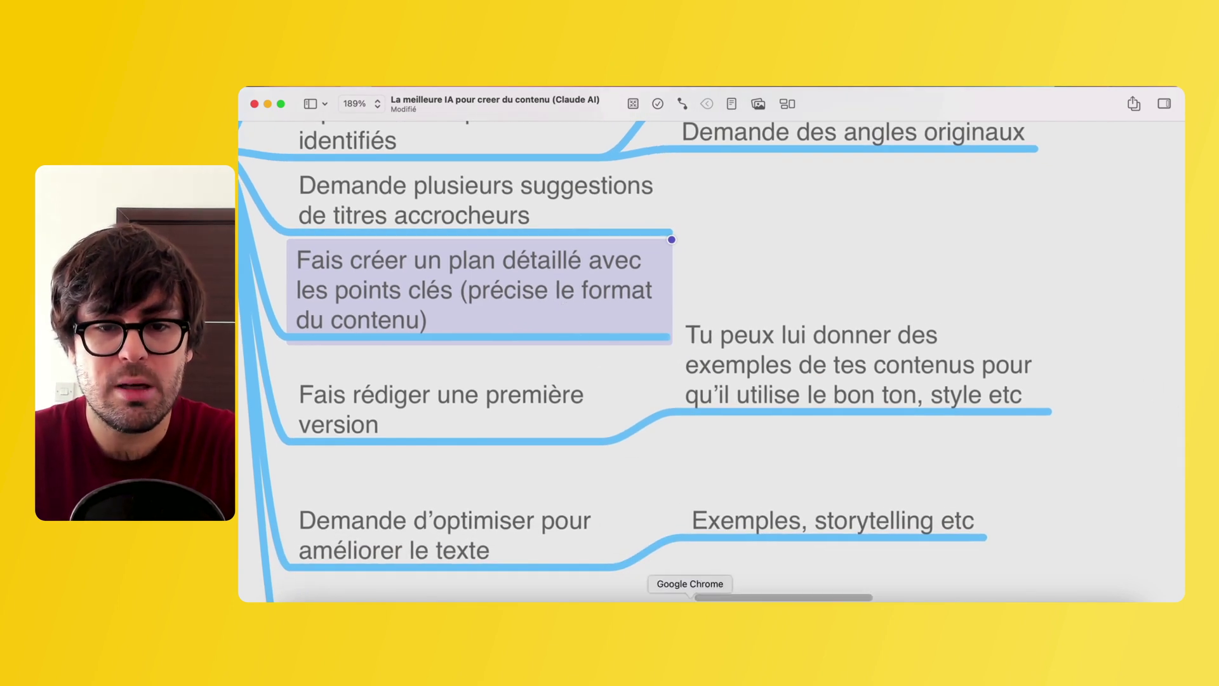
Return to Claude in Google Chrome and send "Je veux créer un contenu LinkedIn. Fais le plan détaillé de ce sujet"
click(666, 589)
click(655, 565)
text(Je ve)
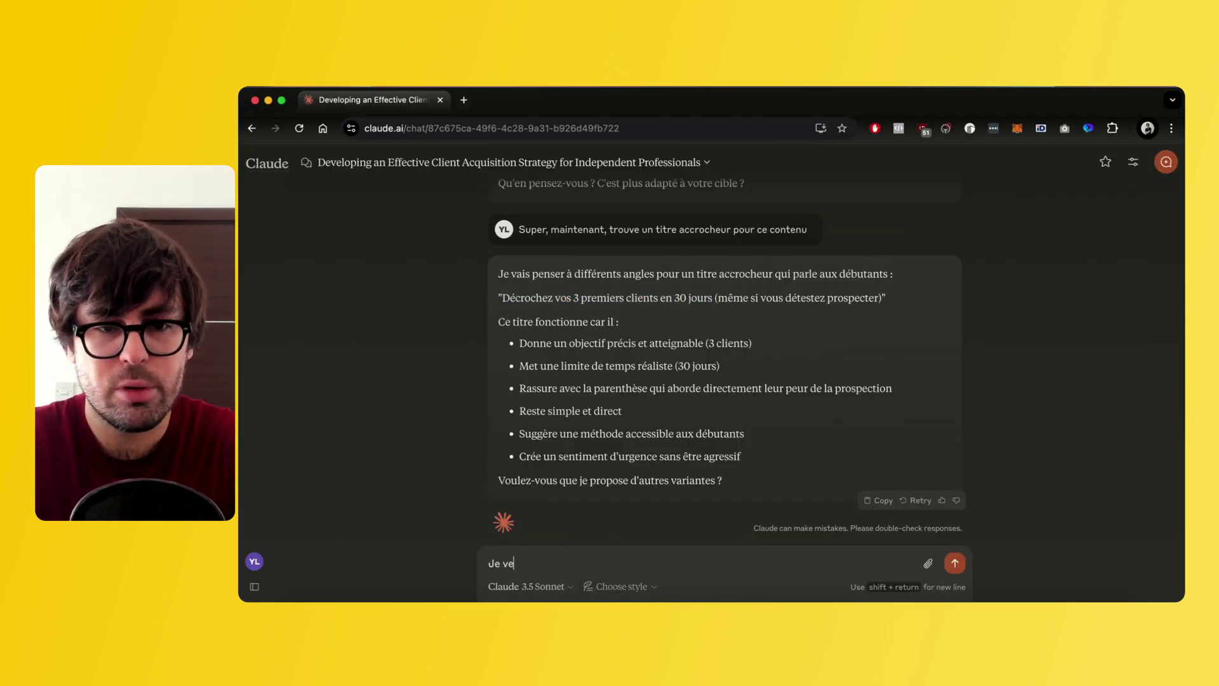
text(ux créer un cont)
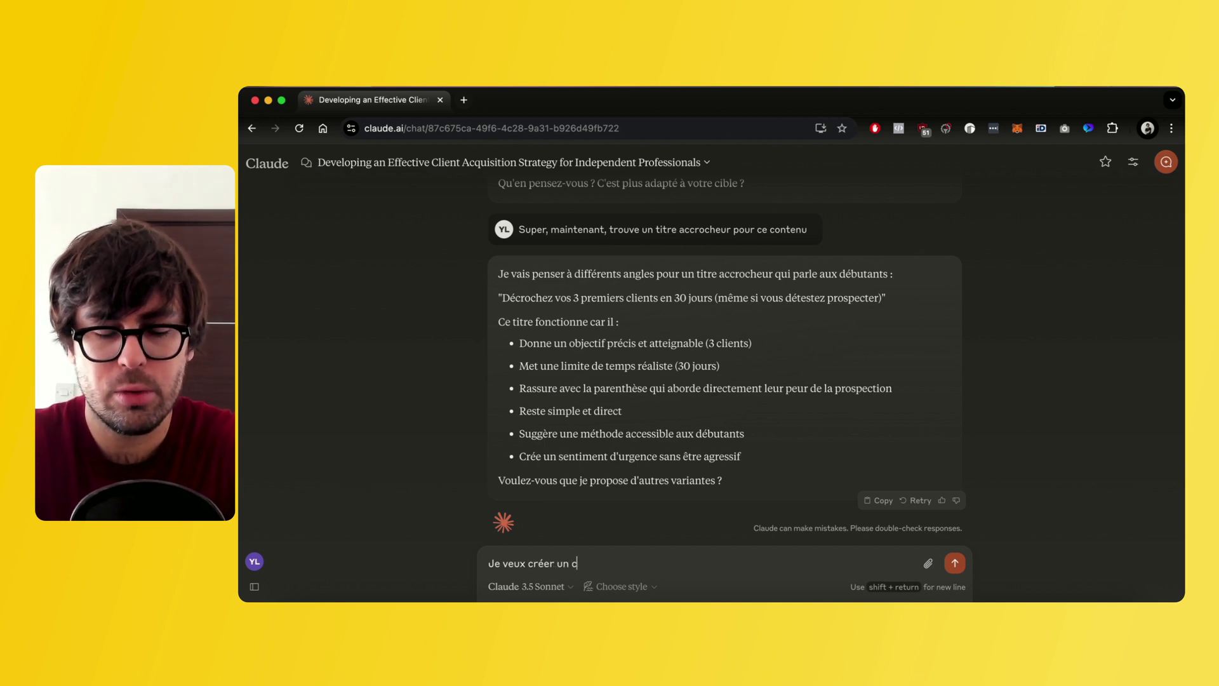
text(enu LinkedIn)
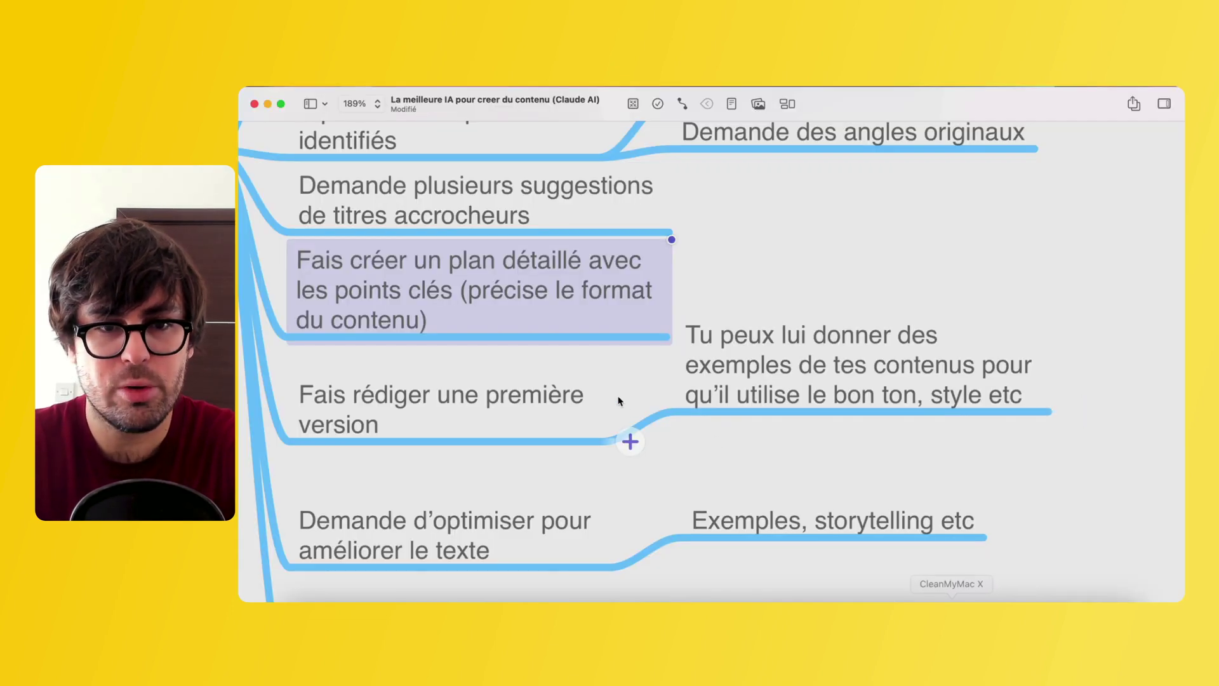
click(637, 566)
text(Fais le plan détaillé de ce su)
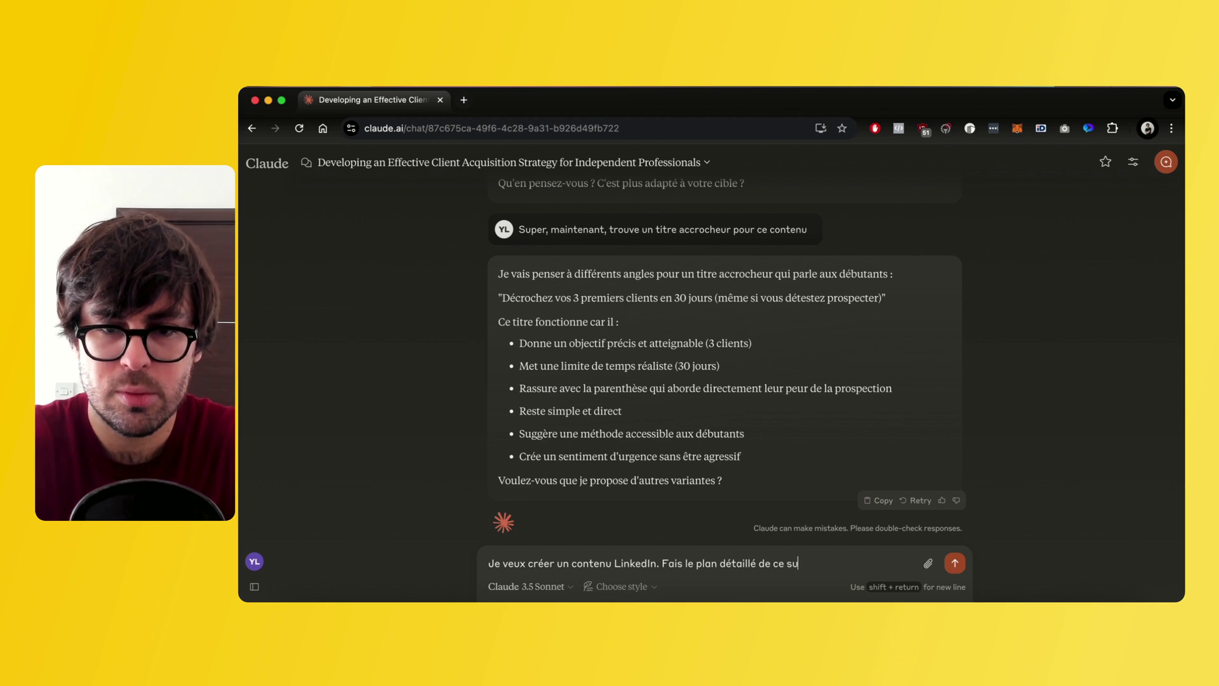
text(jet)
key(Return)
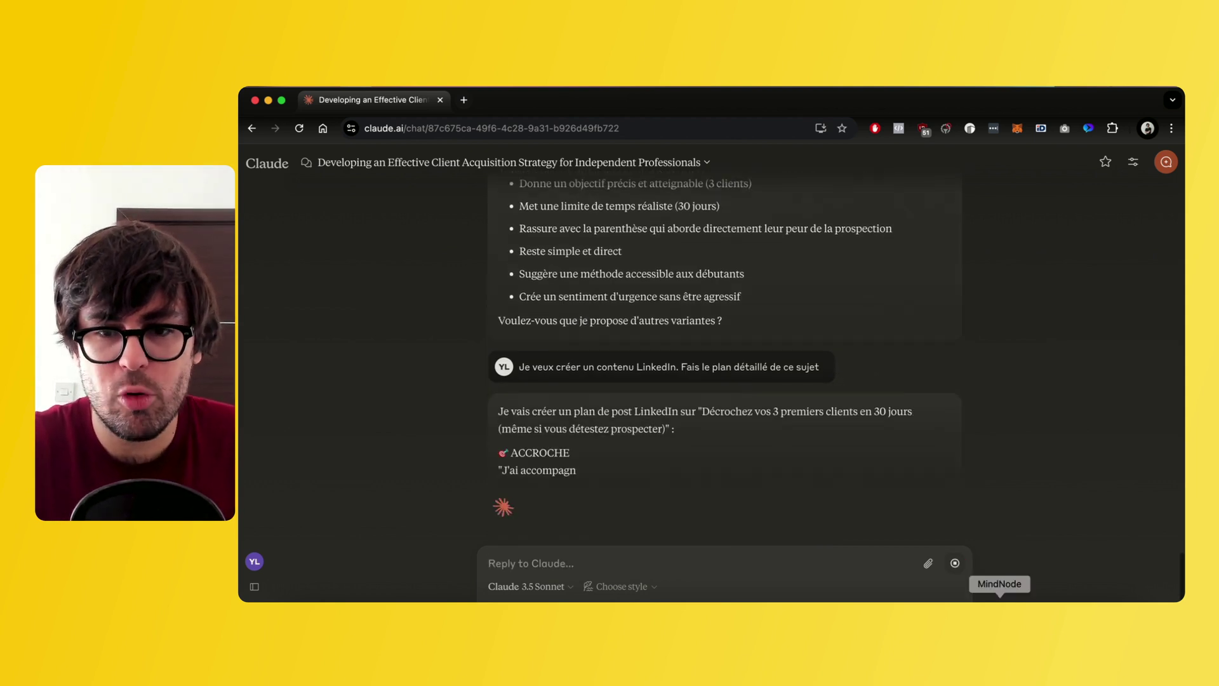
In MindNode, select the node about giving examples of your contents for tone and style, and its parent "Fais rédiger une première version"
click(999, 598)
scroll(708, 410, down, 4)
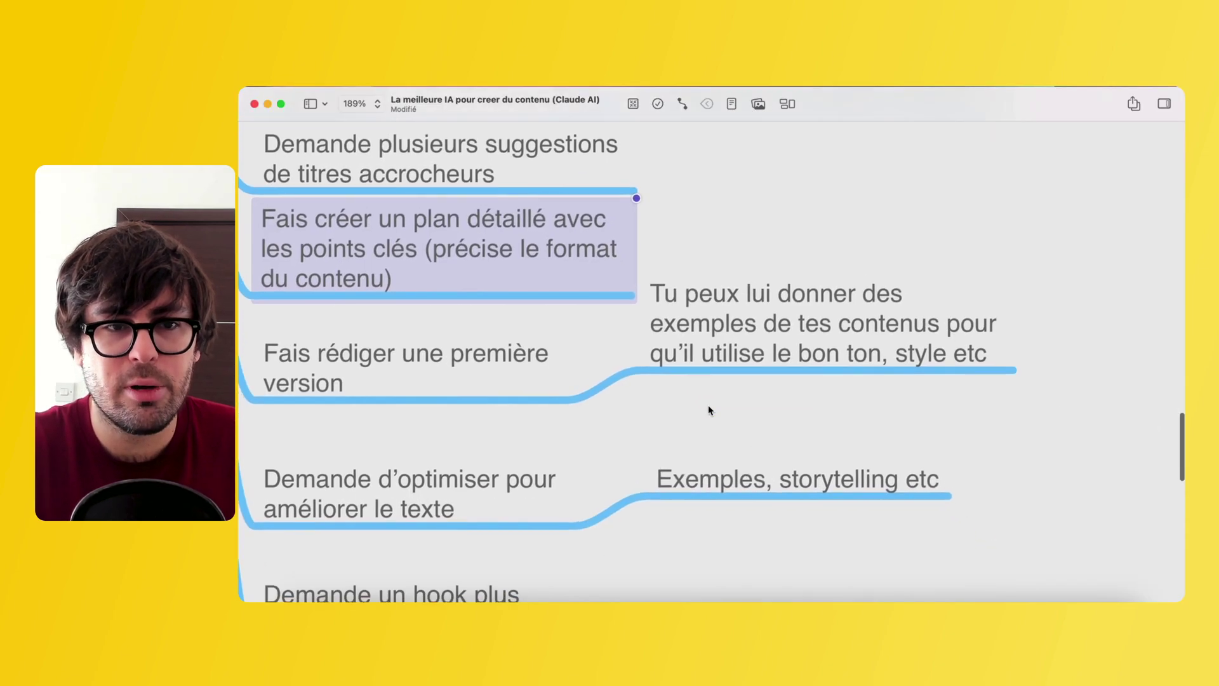
scroll(673, 389, up, 1)
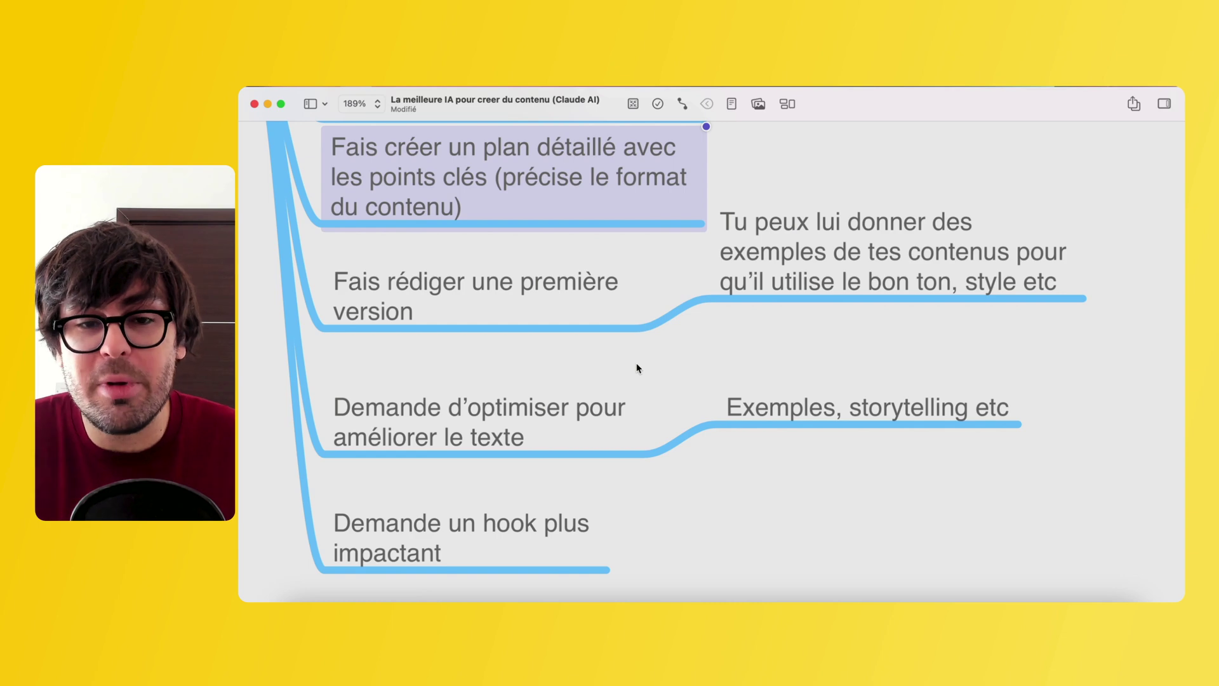
scroll(762, 244, right, 2)
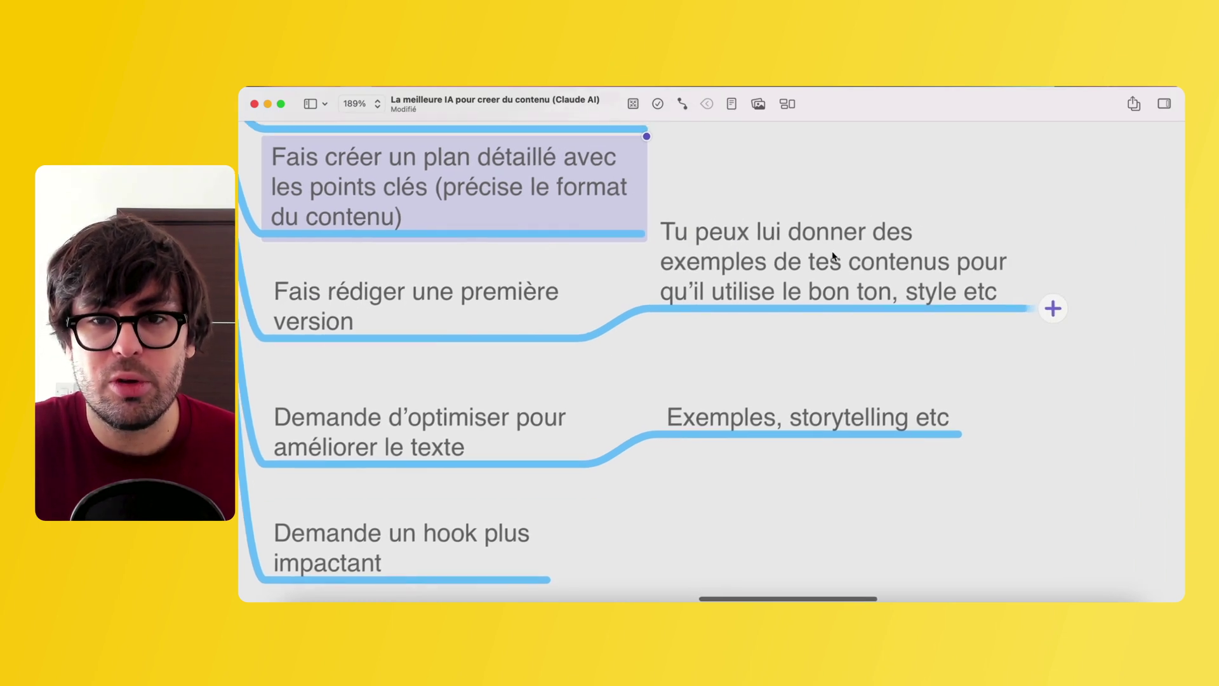
click(812, 261)
scroll(812, 259, right, 2)
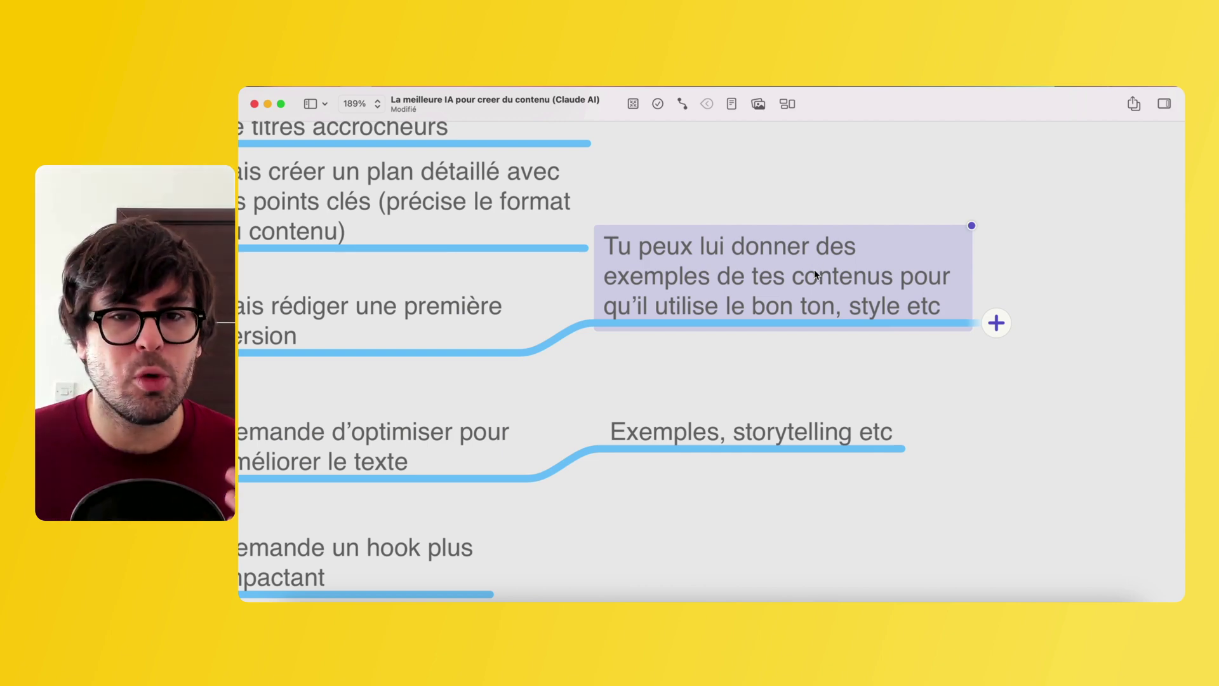
scroll(816, 274, left, 2)
scroll(816, 274, left, 1)
click(571, 302)
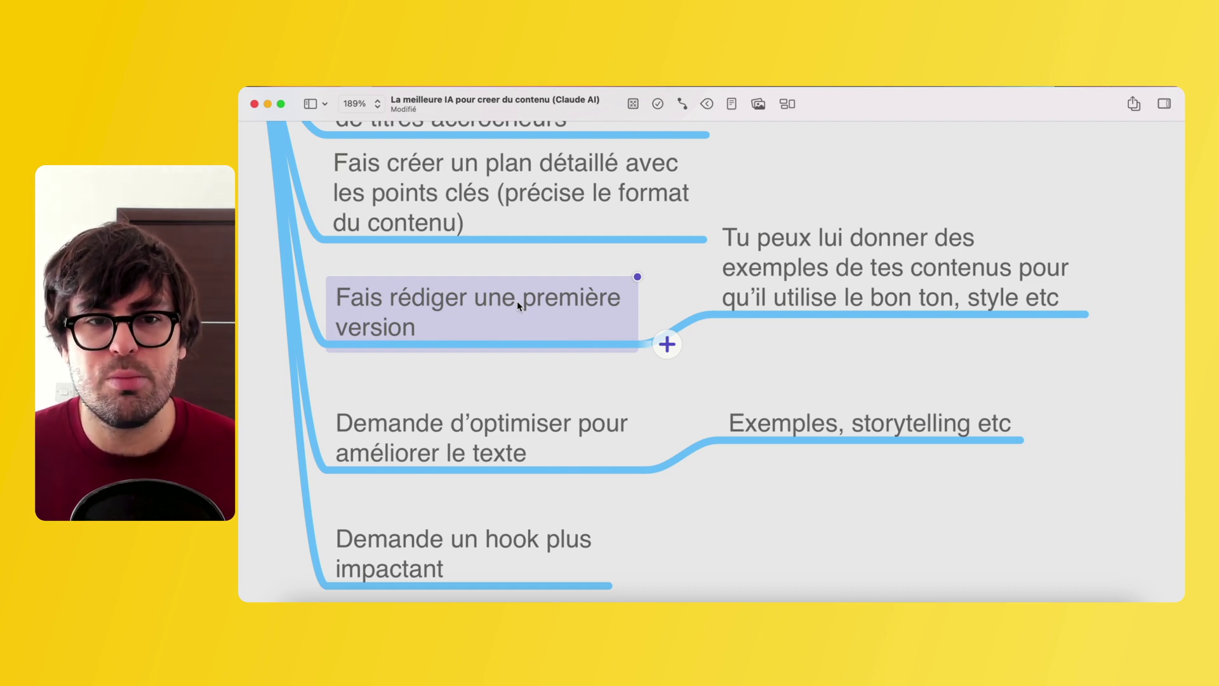
scroll(518, 306, down, 1)
Review the LinkedIn plan in Claude in Google Chrome and send "Maintenant rédige ce contenu sans emoji et avec un ton simple et efficace"
click(688, 600)
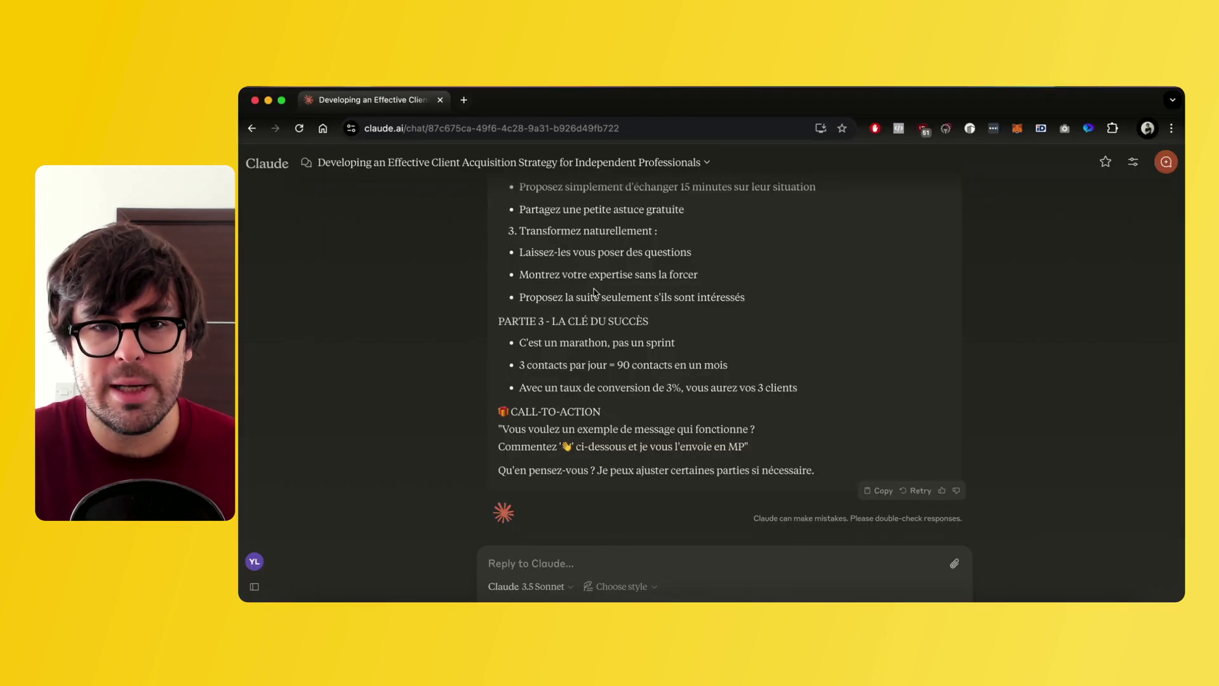
scroll(593, 292, up, 10)
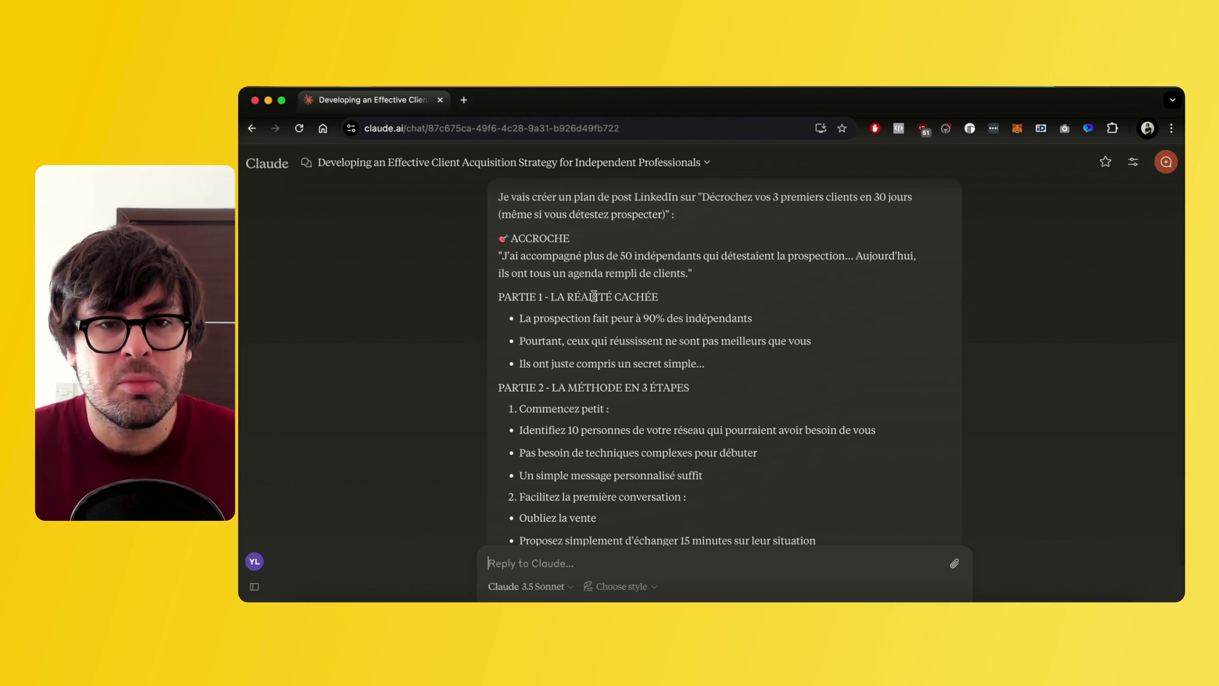
scroll(594, 296, down, 10)
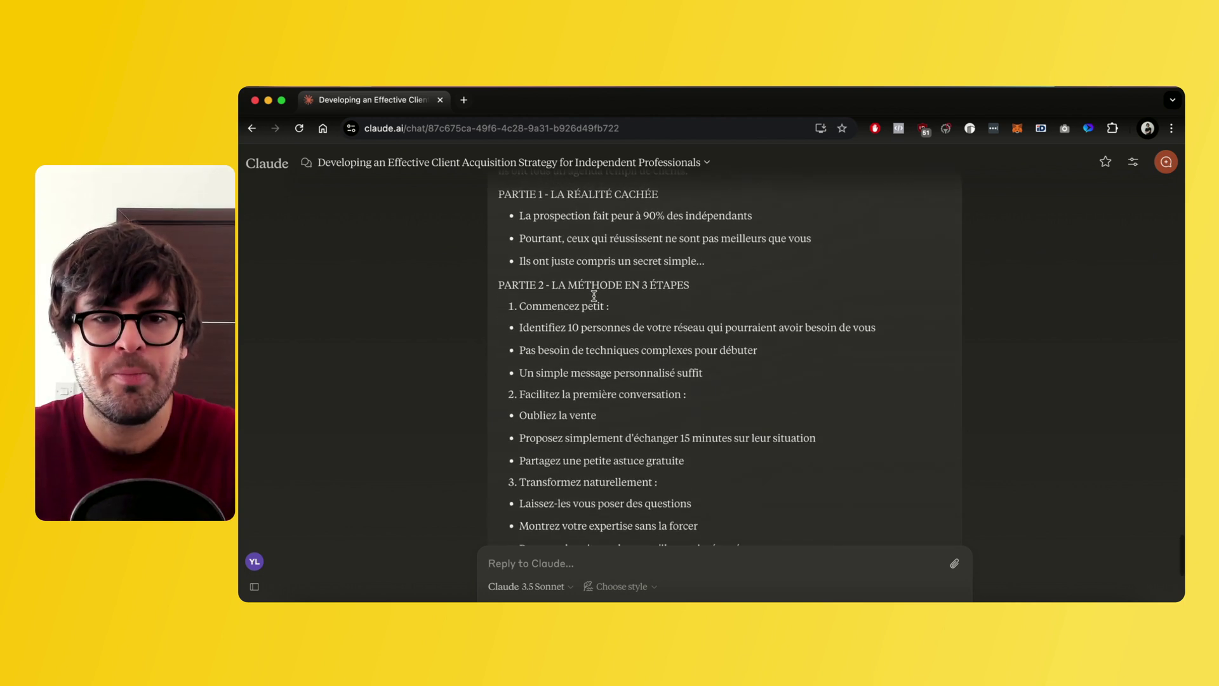
text(Maint)
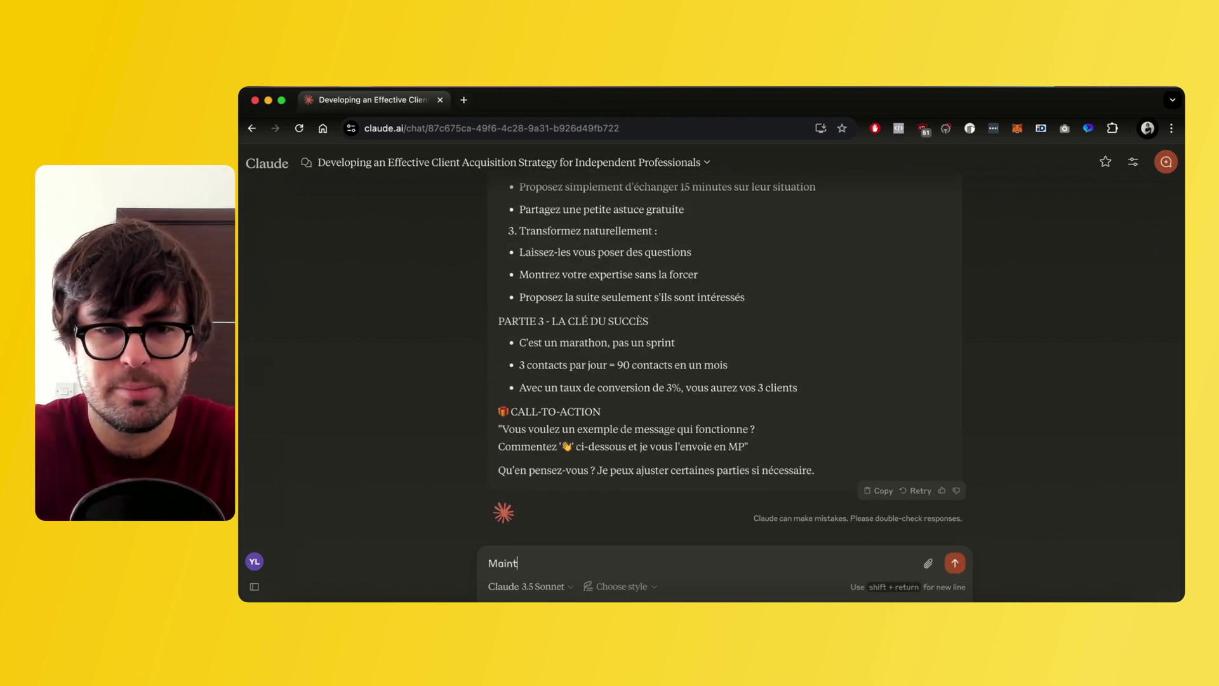
text(enant rédige ce contenu san)
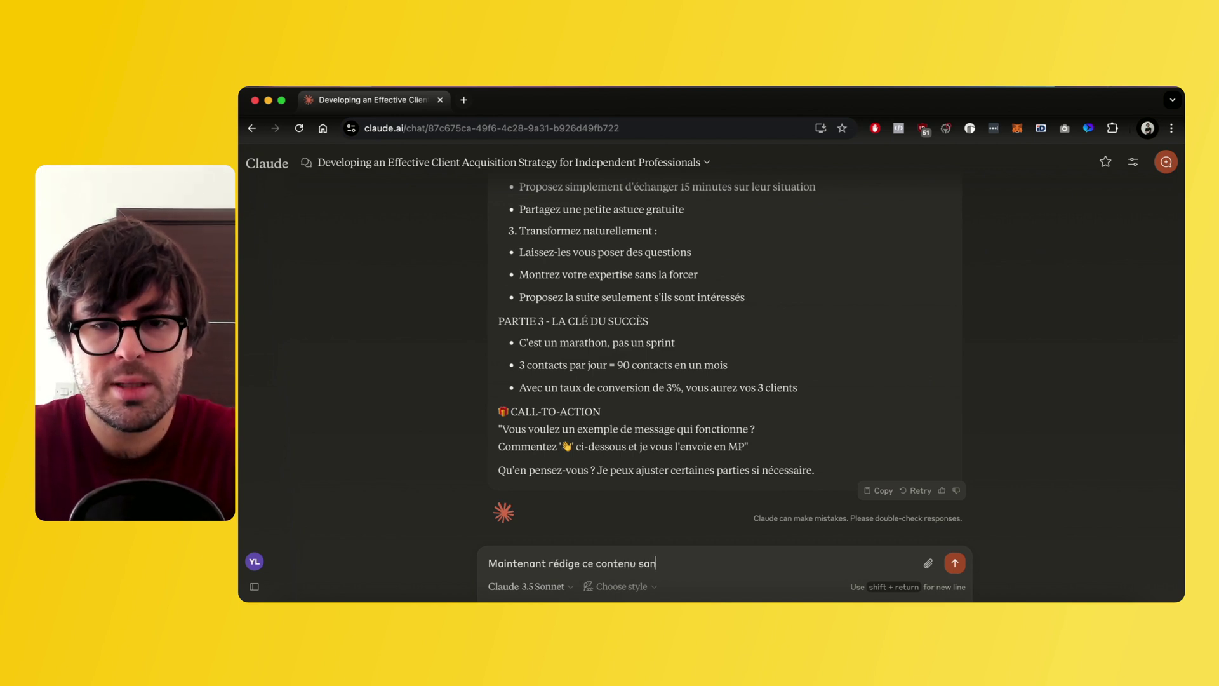
text(s emoji et)
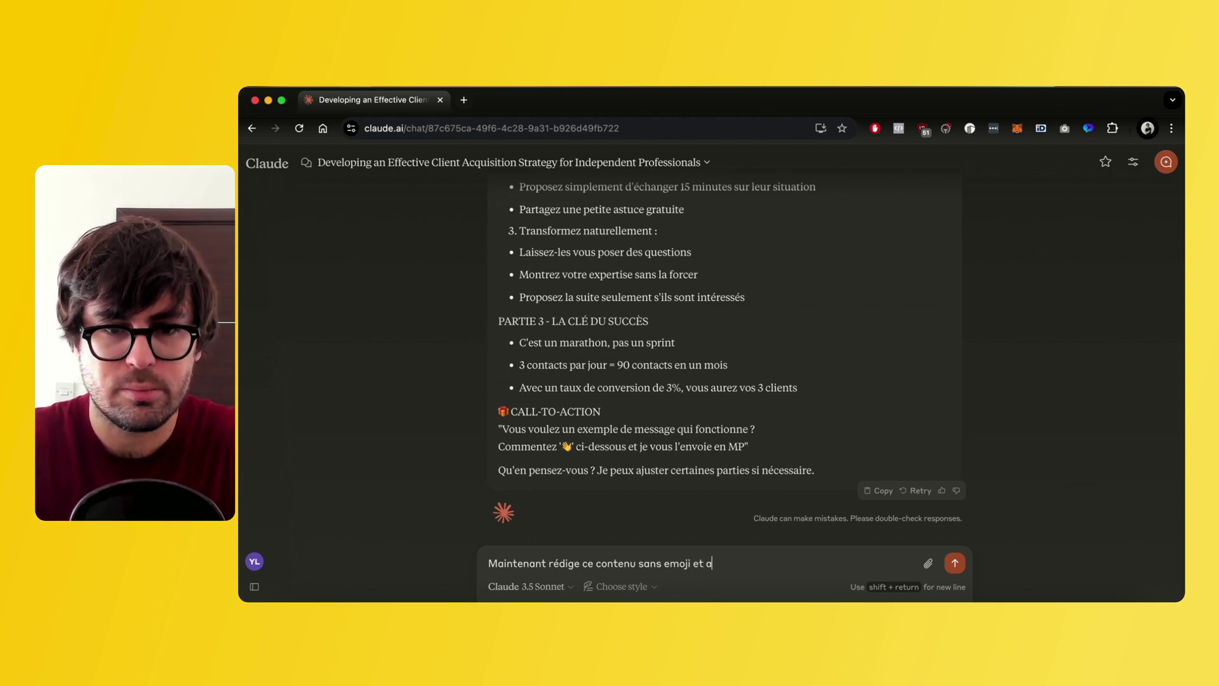
text(avec un ton simple et efficace)
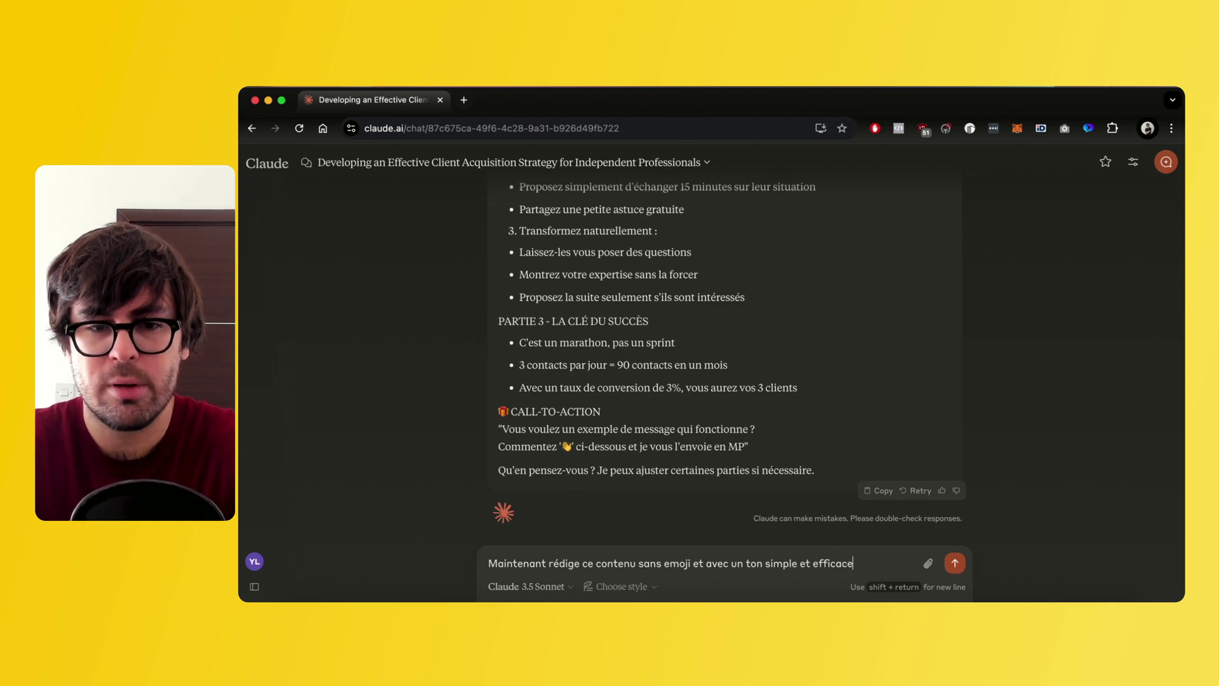
key(Return)
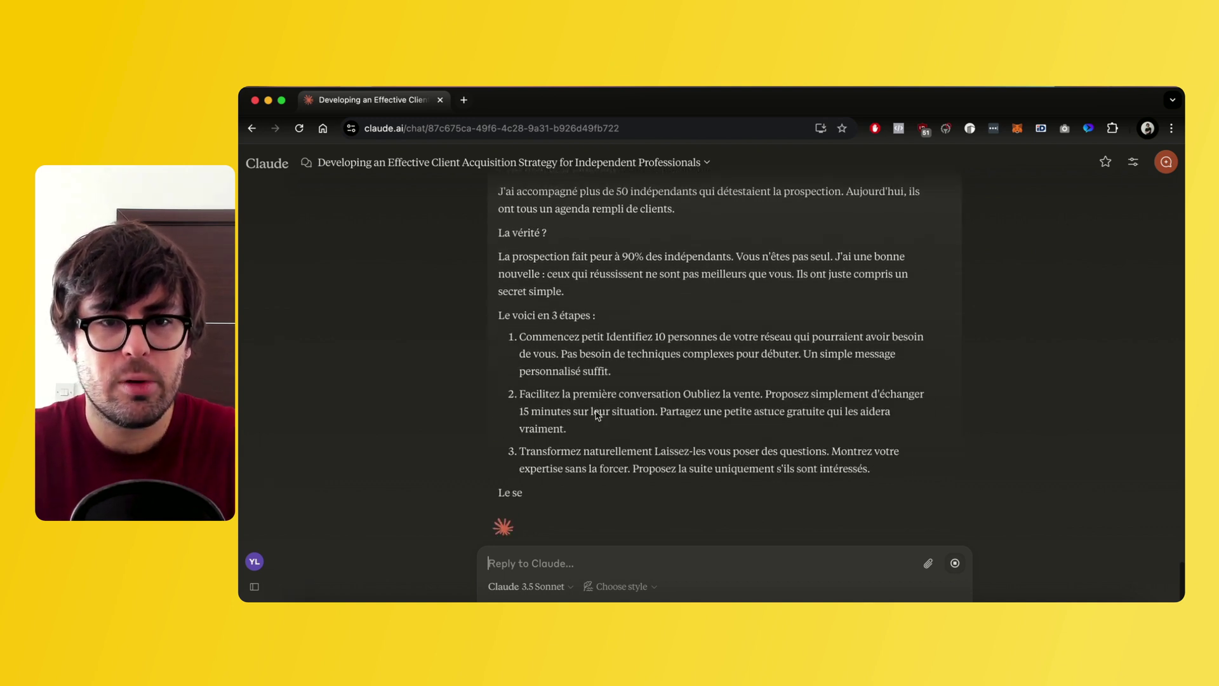
Review the drafted LinkedIn post and highlight its opening paragraph about the independents who hated prospecting
scroll(596, 414, up, 3)
drag(498, 307, 603, 348)
click(605, 343)
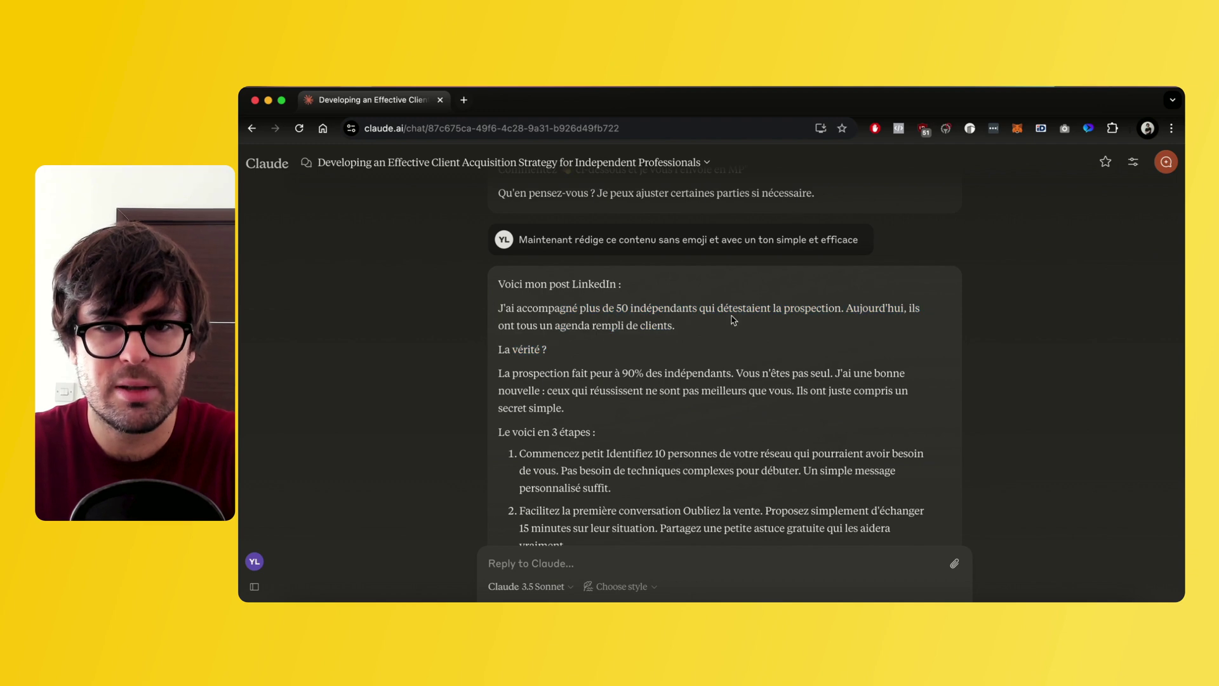
triple_click(602, 310)
scroll(600, 310, down, 5)
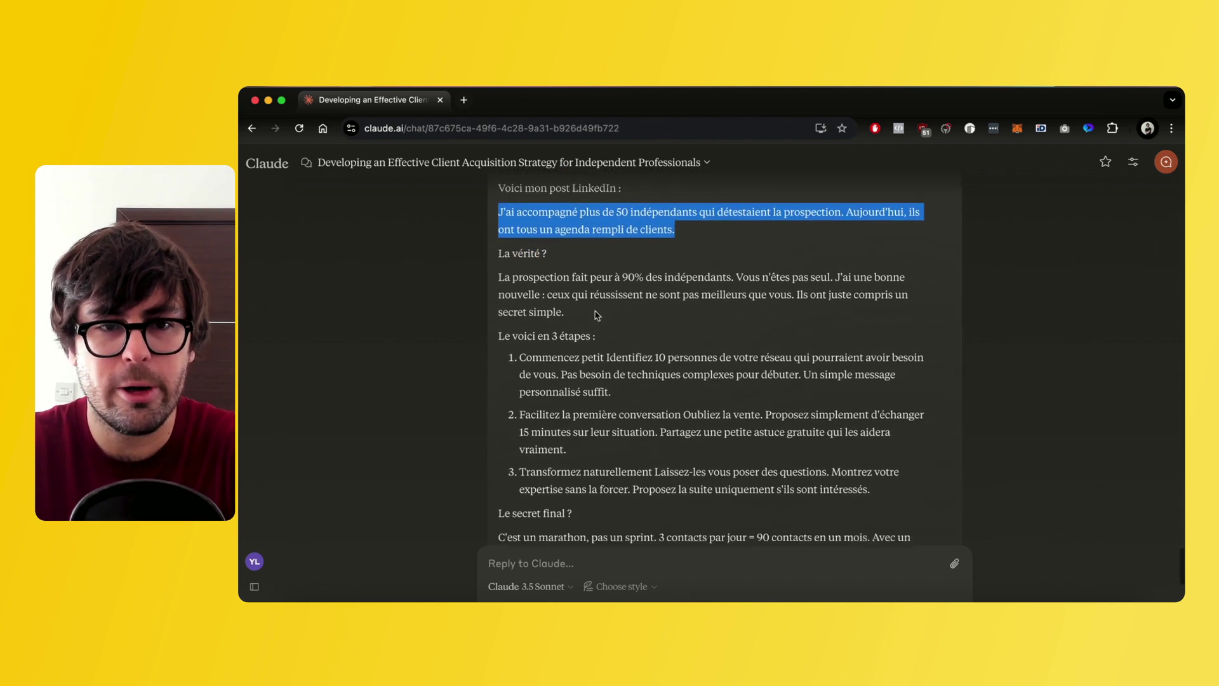
Send Claude the follow-up "N'invente rien et fais des phrases plus courtes et impactantes"
scroll(596, 310, down, 2)
click(584, 574)
text(N'invente rie)
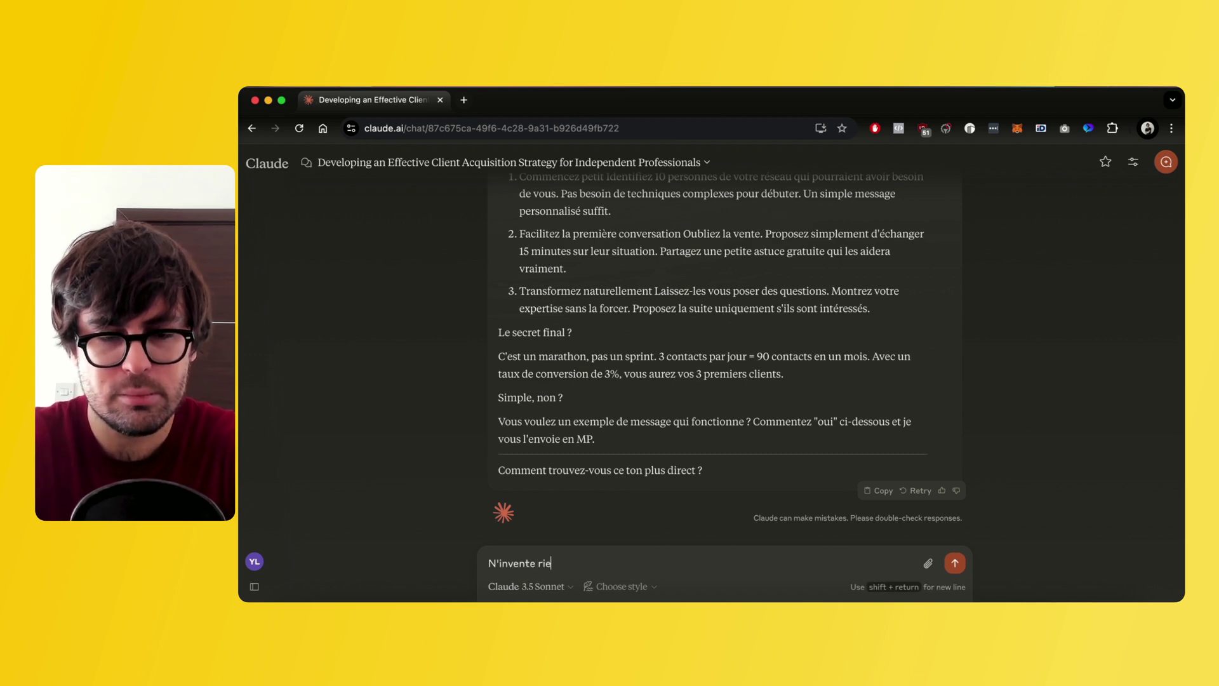
text(n et fais des)
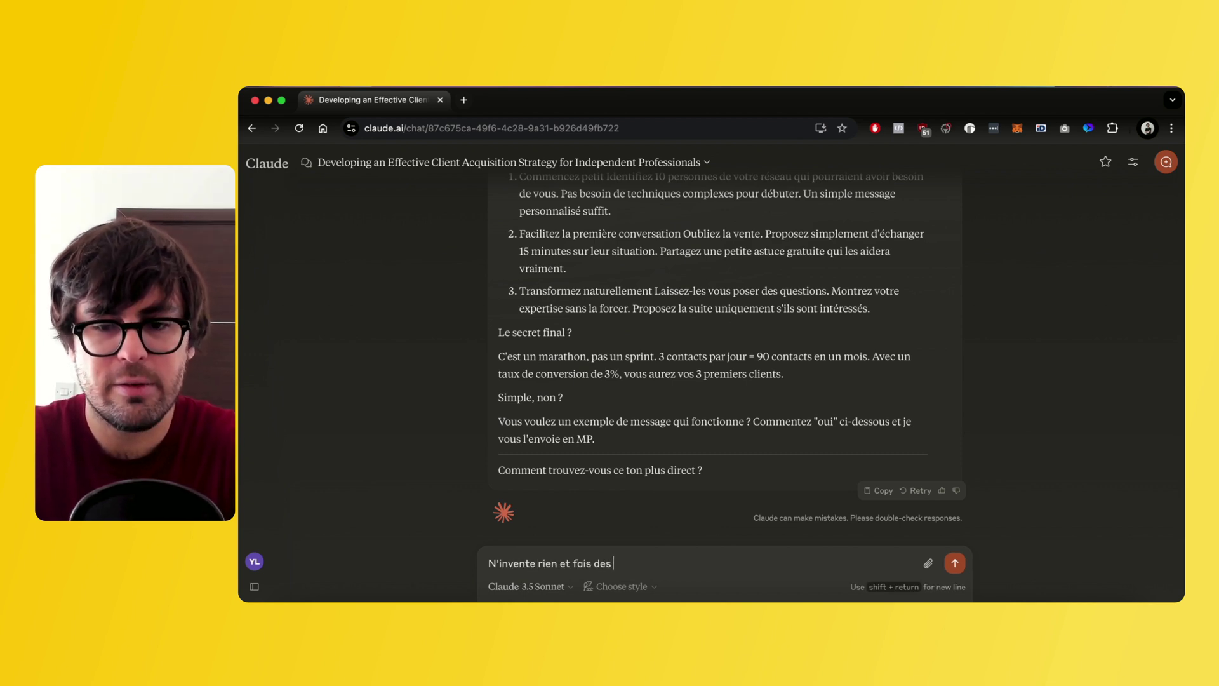
text( phrases plus courtes et impactantes)
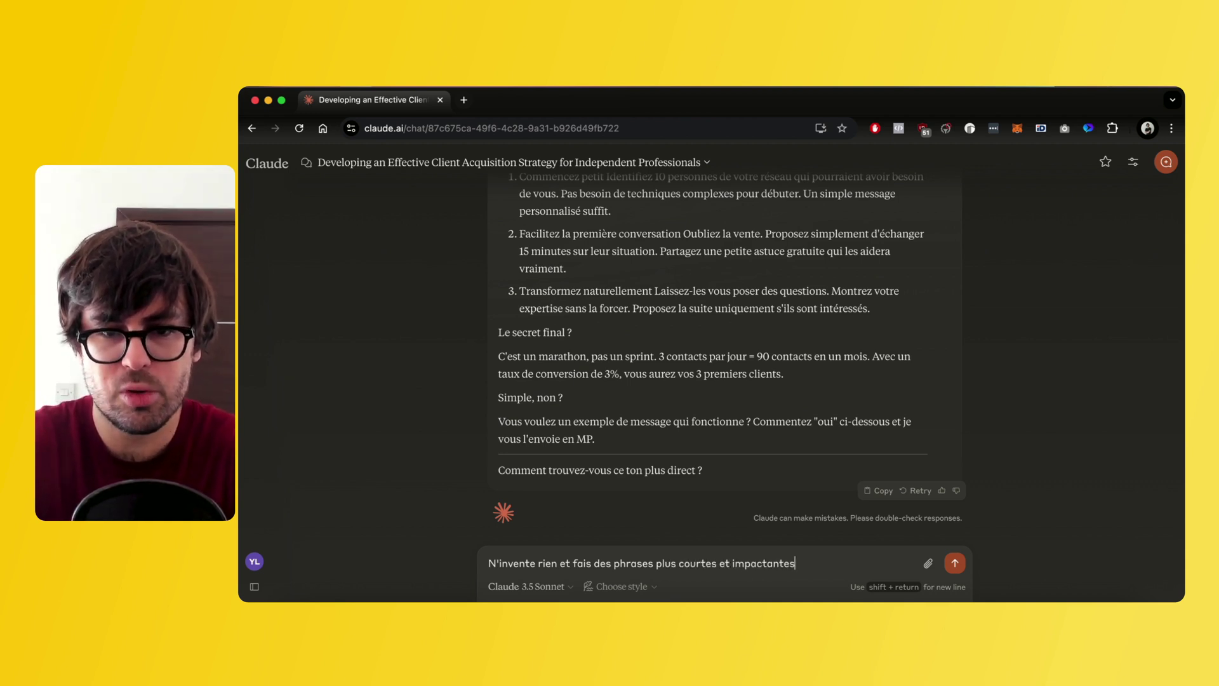
key(Return)
Switch to MindNode and select the "Demande d'optimiser pour améliorer le texte" node and its "Exemples, storytelling etc" child
click(999, 606)
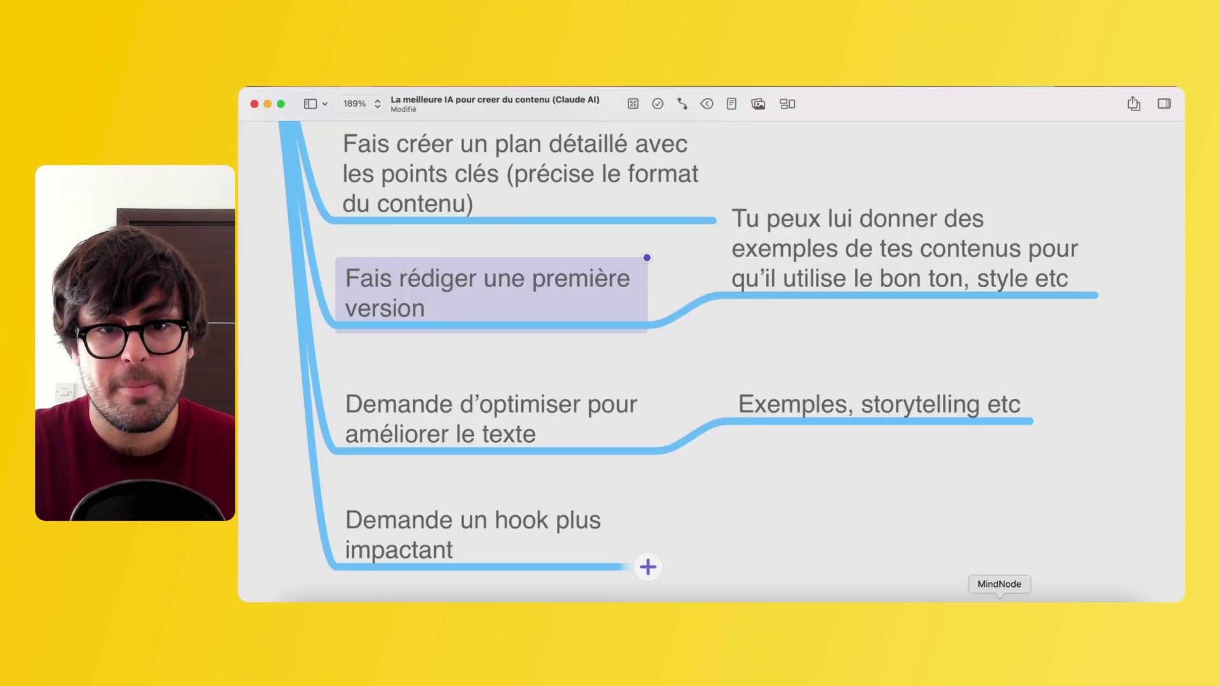
scroll(690, 421, down, 2)
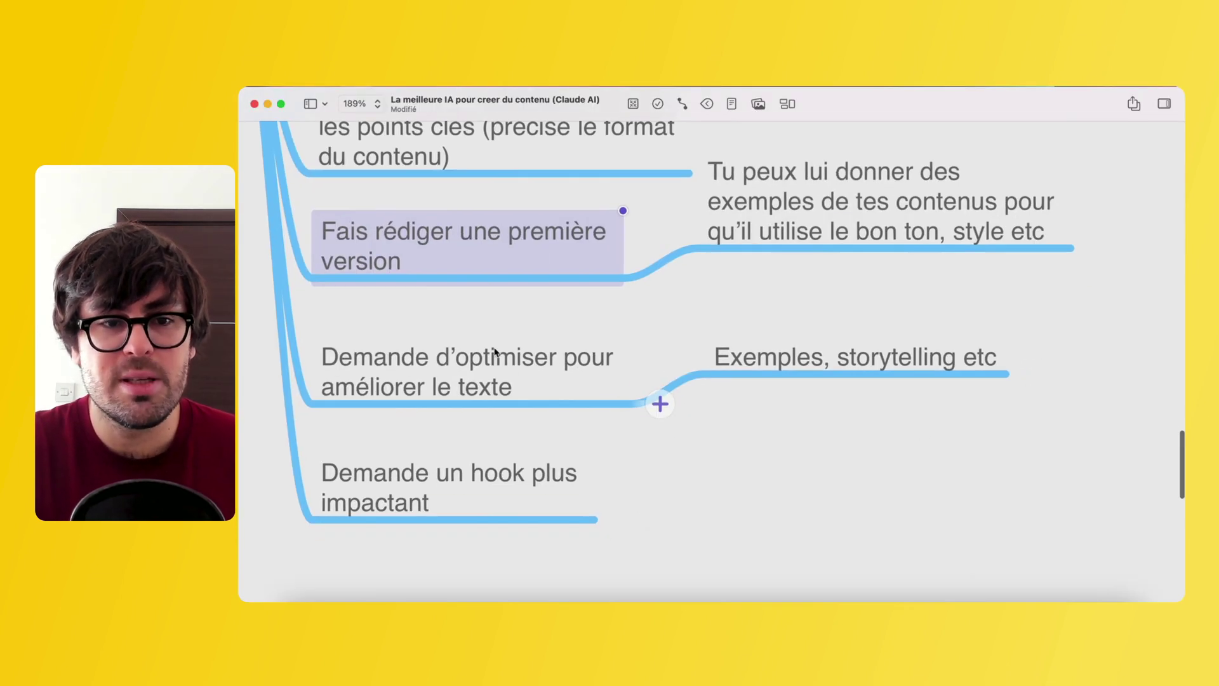
click(493, 380)
scroll(495, 378, right, 3)
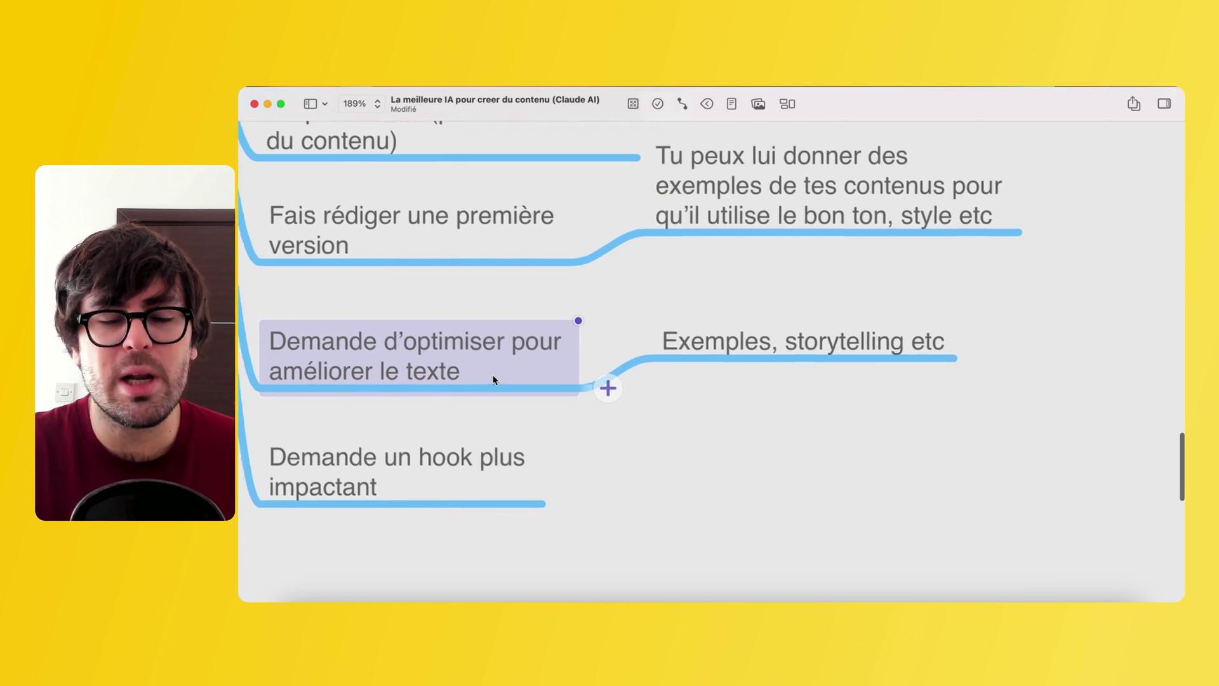
scroll(629, 360, right, 2)
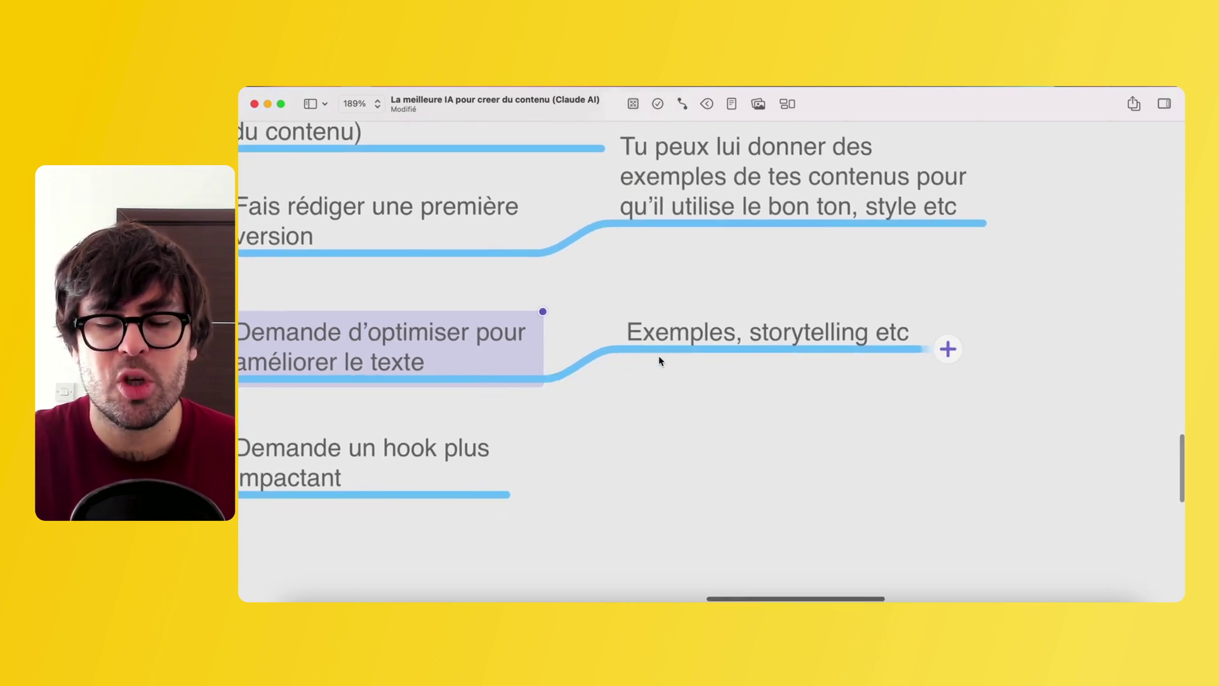
click(732, 341)
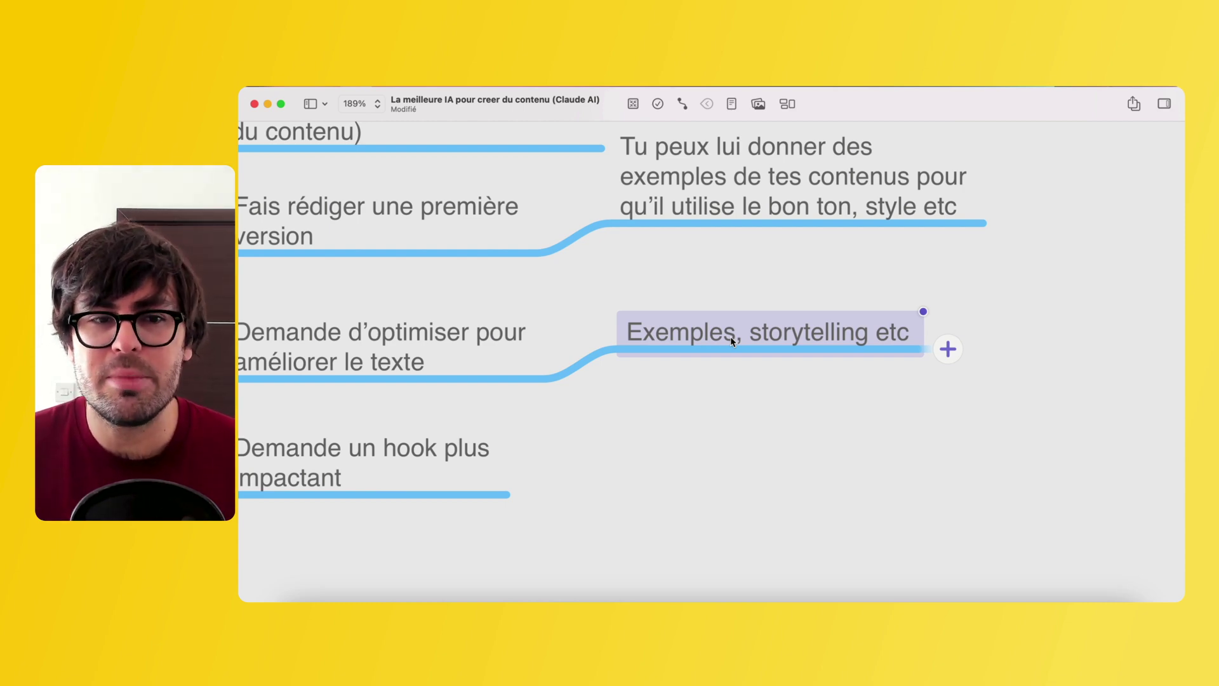
Return to Claude in Google Chrome and highlight the opening sentence of the rewritten post
click(689, 593)
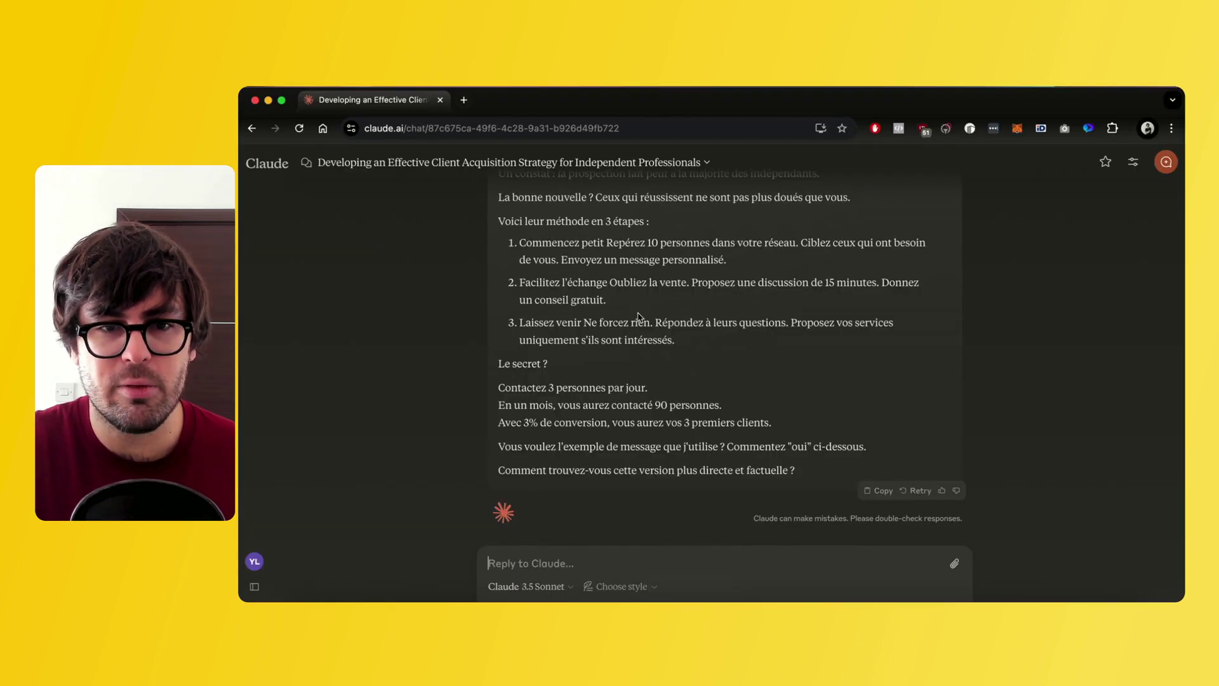
triple_click(628, 293)
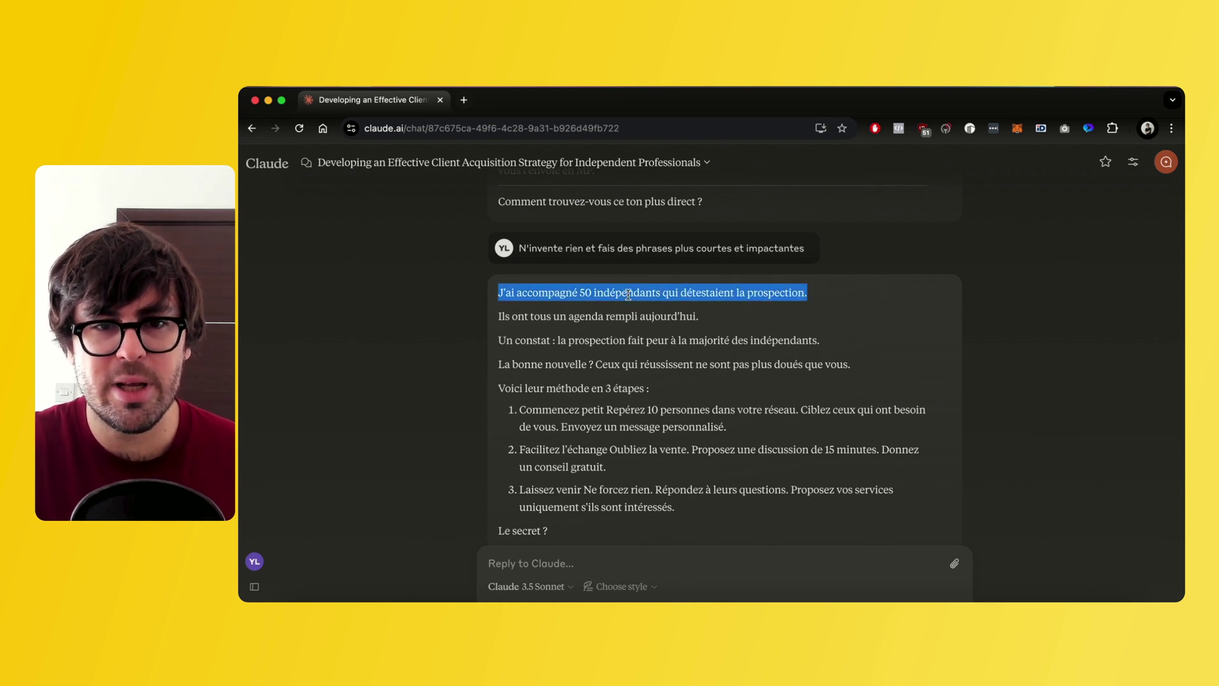
Read the rewritten post through to its end, highlighting "Ils ont tous un agenda rempli aujourd'hui." and passages in the following lines
click(710, 324)
scroll(710, 323, down, 1)
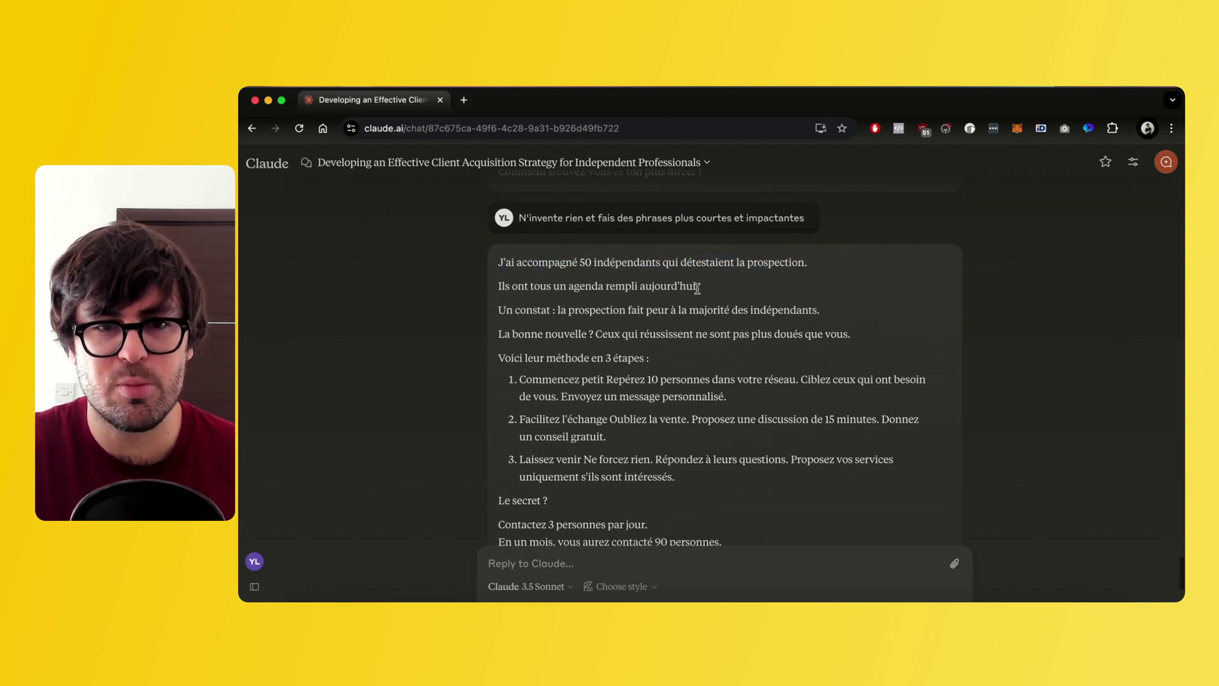
drag(726, 293, 455, 294)
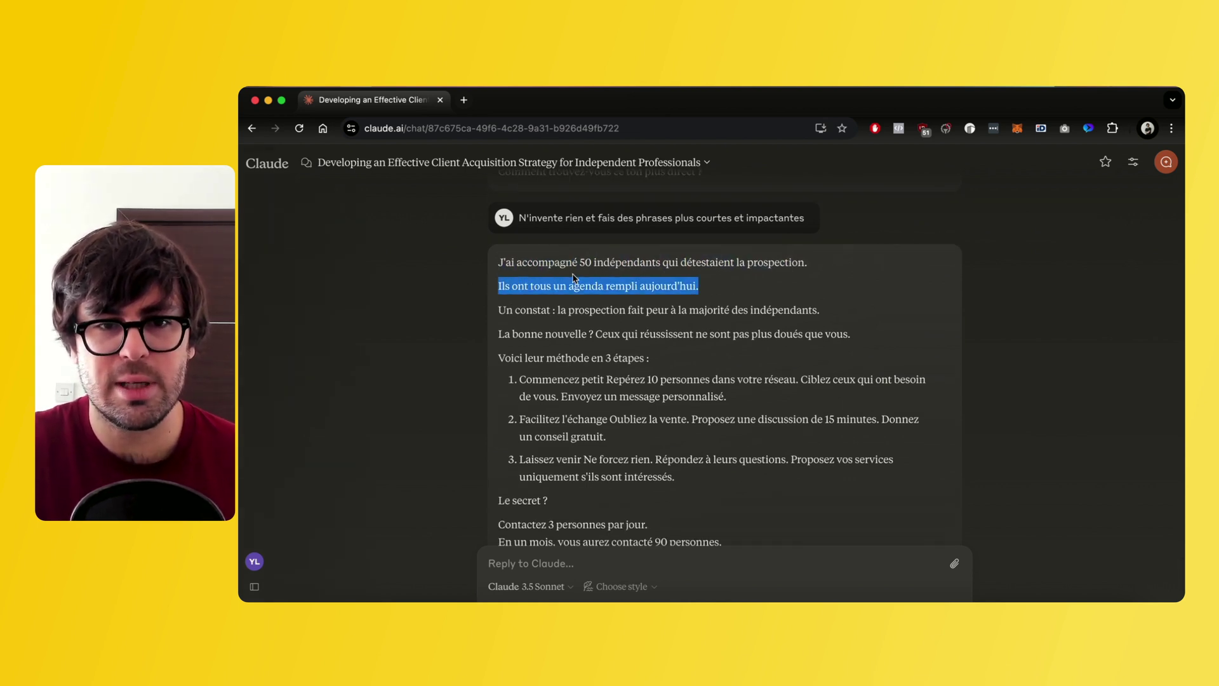
triple_click(571, 309)
scroll(571, 309, down, 1)
double_click(599, 302)
scroll(600, 301, down, 3)
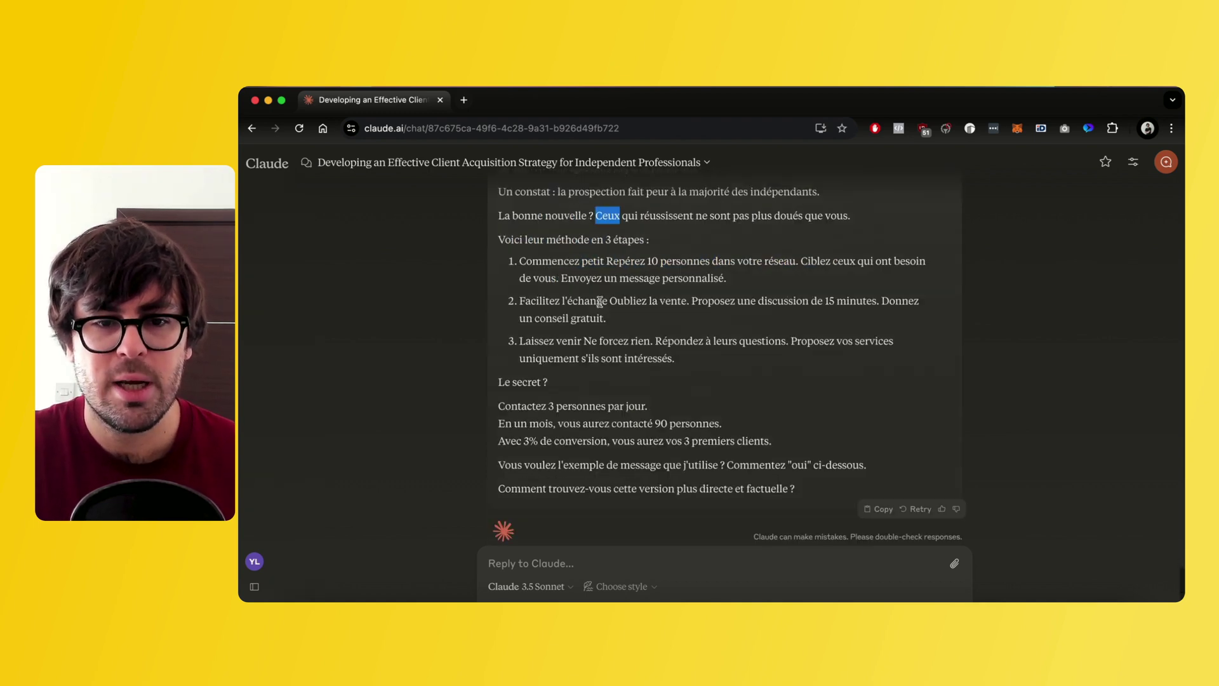
Send Claude the follow-up "C'est un peu trop mécanique. Utilise plus de storytelling en prenant exemple sur une histoire réelle d'un entrepreneur connu"
click(553, 565)
text(C)
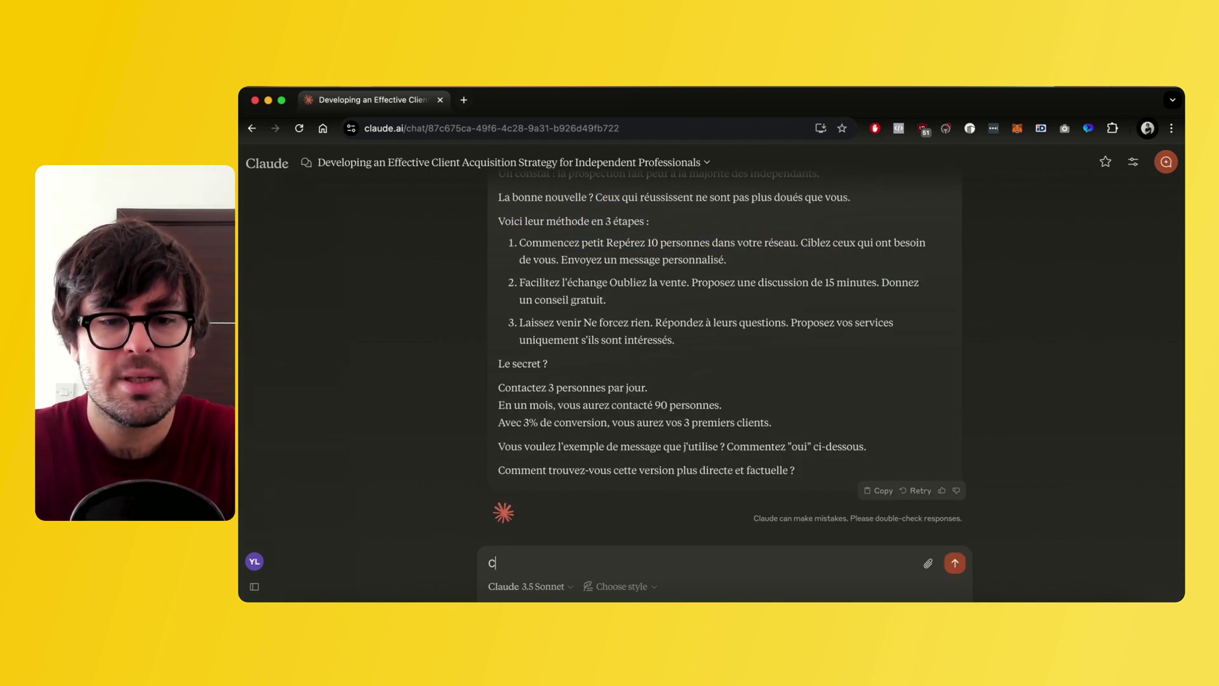
text('est un peu tr)
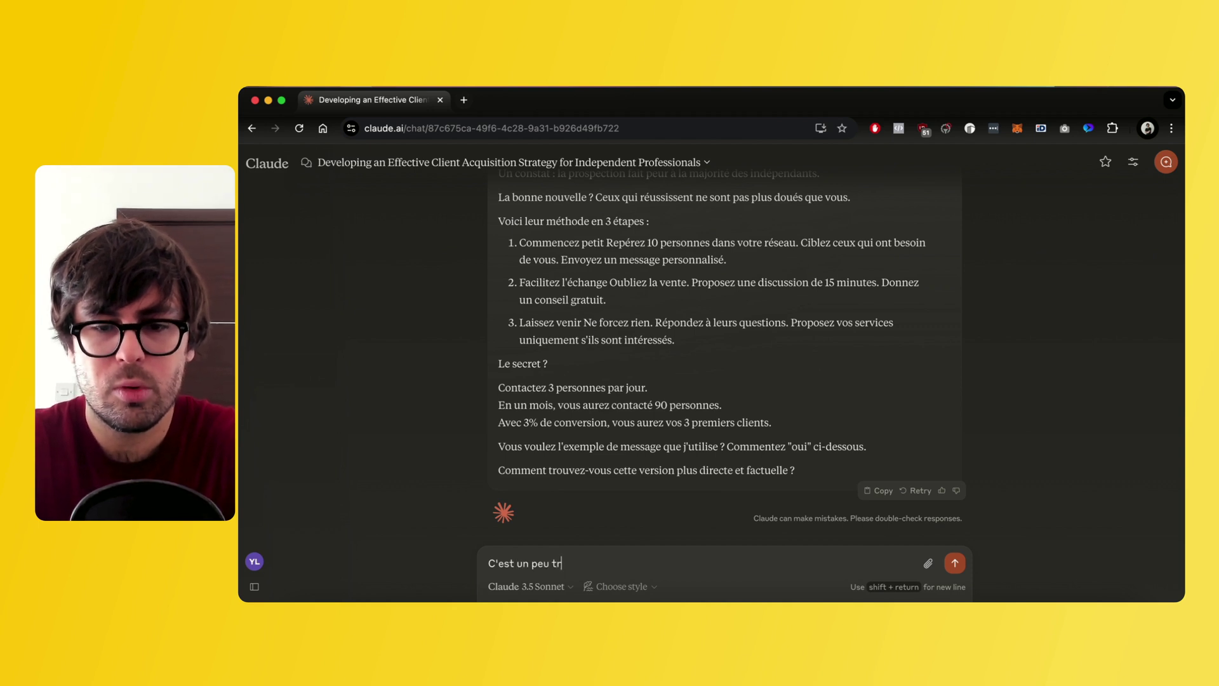
text(op mécanique. Utilise plus de sto)
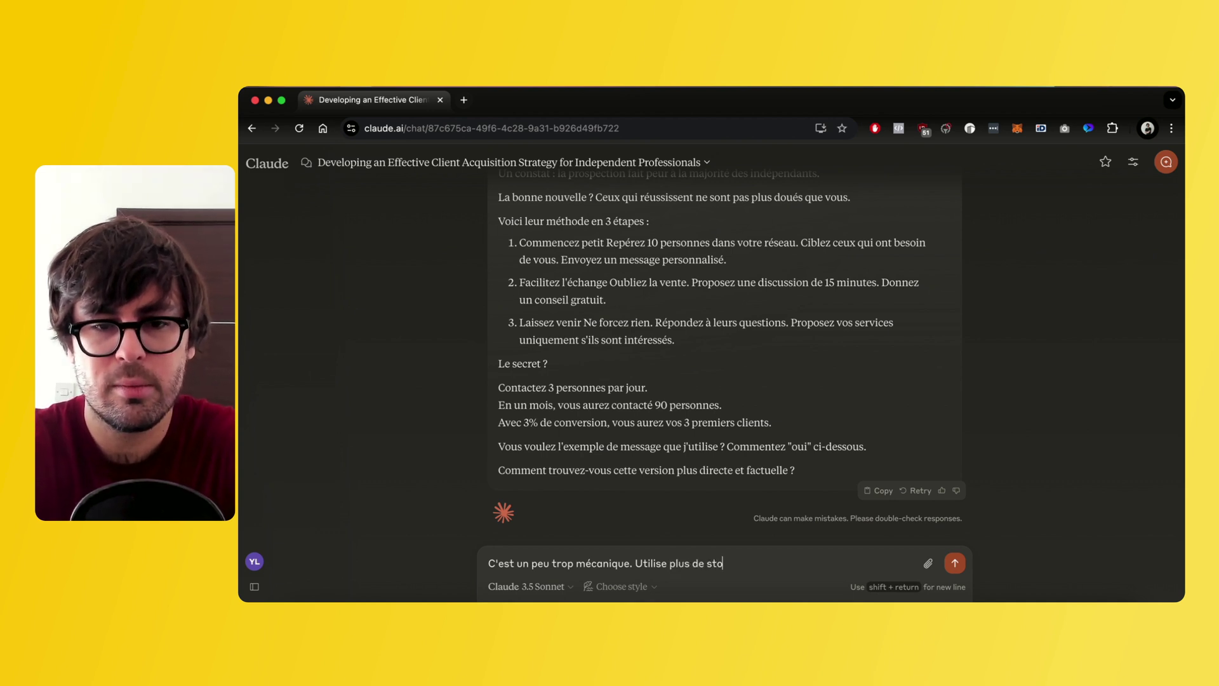
text(rytelling e)
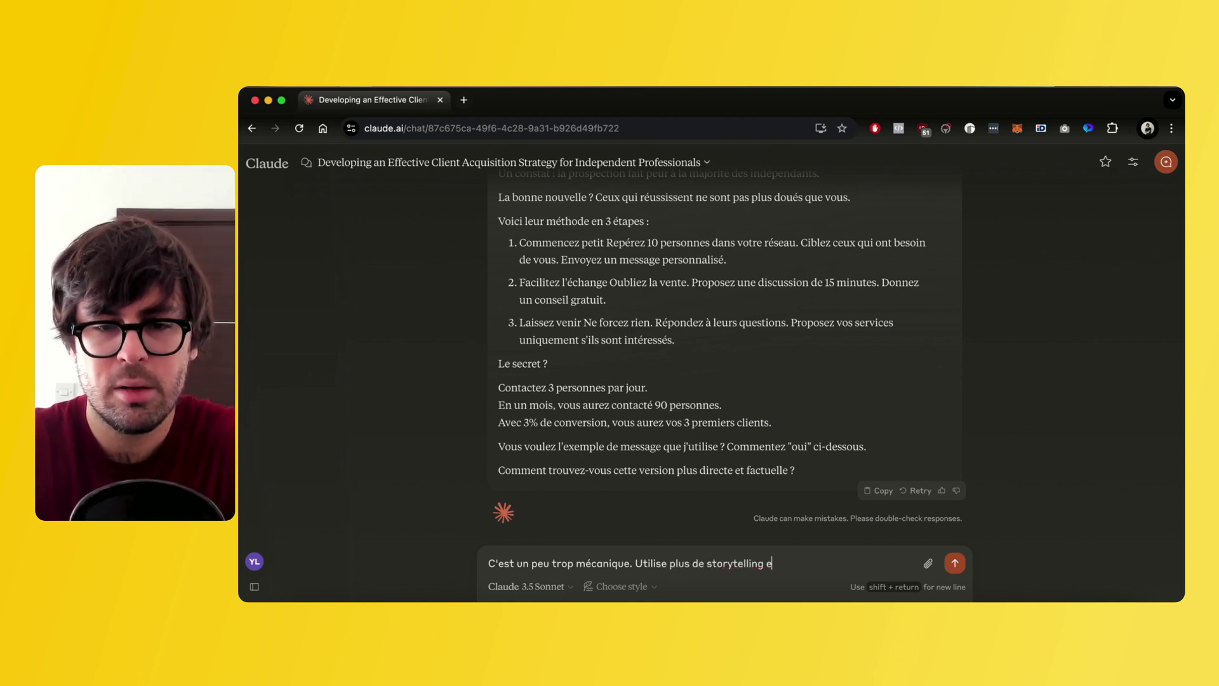
text(n t'insp)
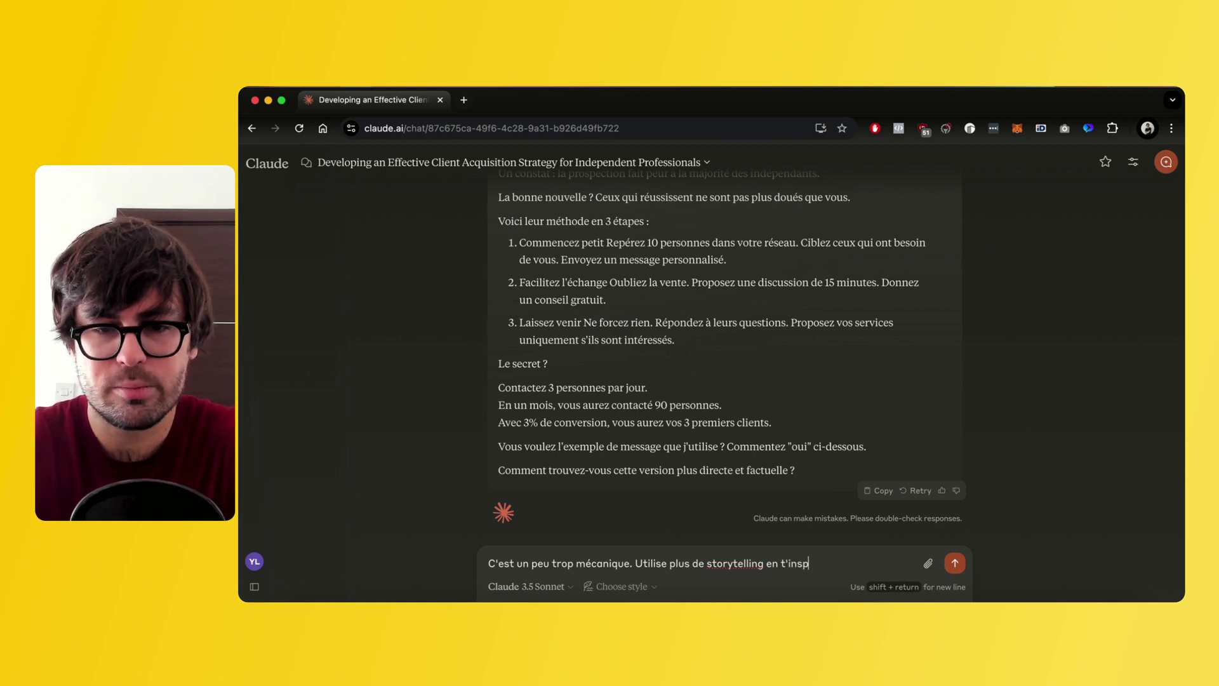
key(BackSpace)
key(BackSpace)
key(BackSpace)
key(BackSpace)
key(BackSpace)
key(BackSpace)
text(prenant exemple sur)
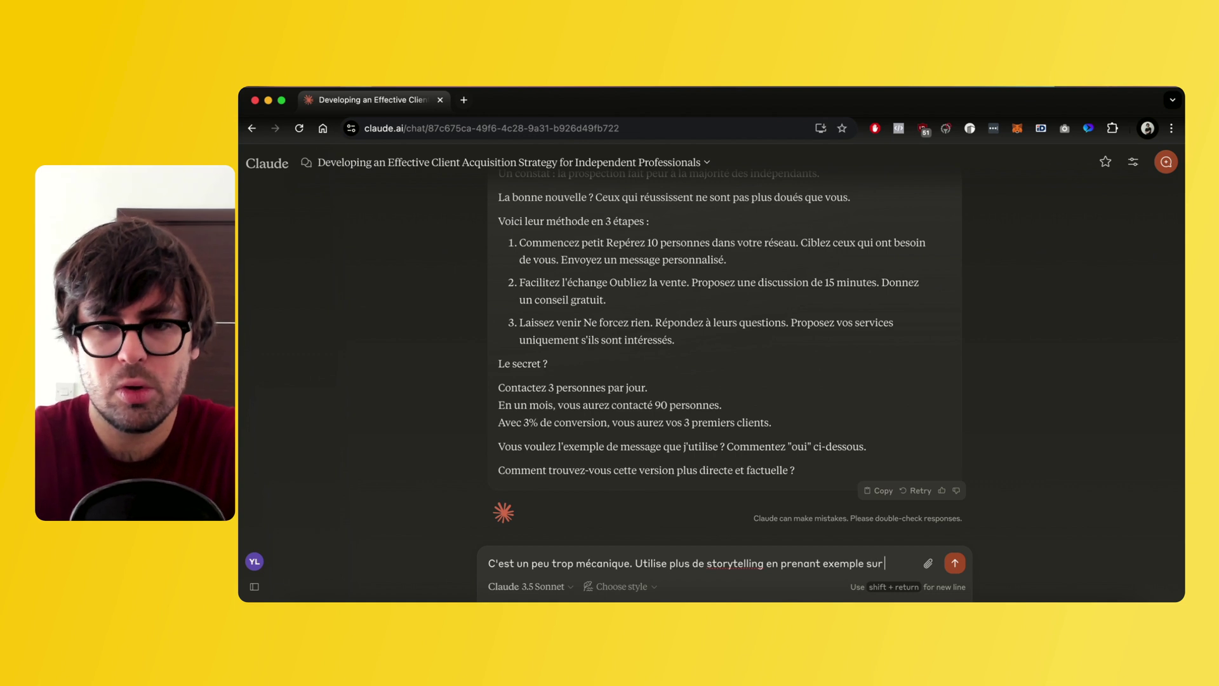
text( une his)
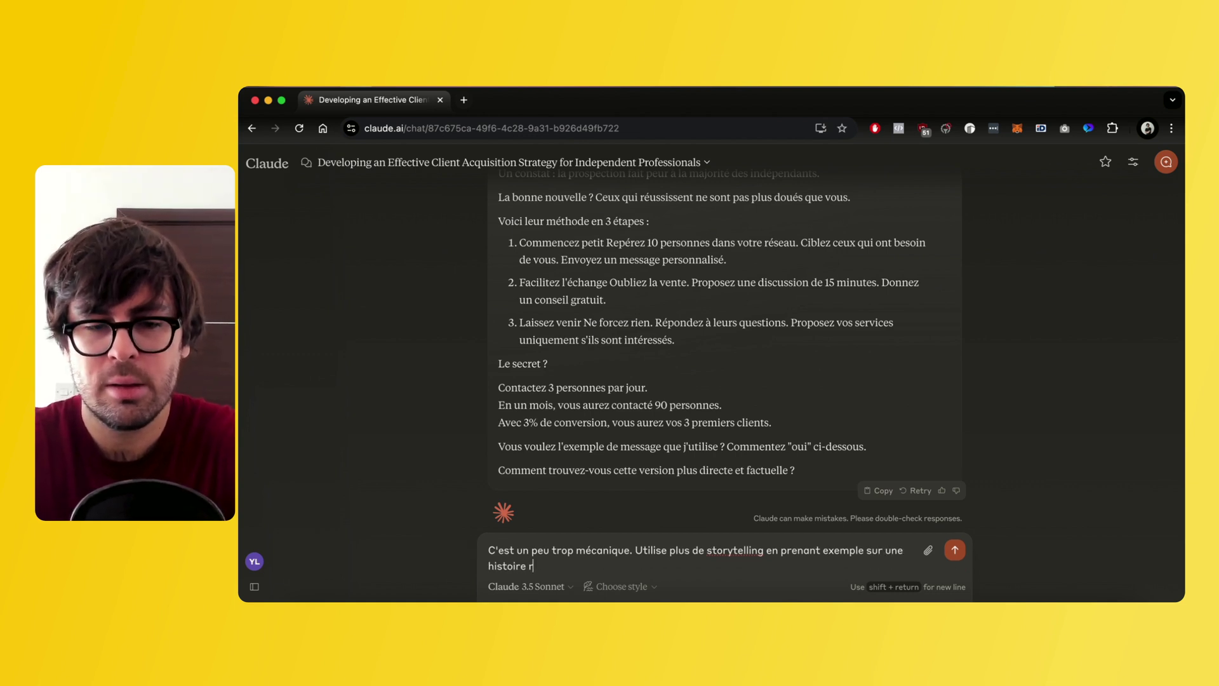
text(toire réelle d'un entrepreneur connu)
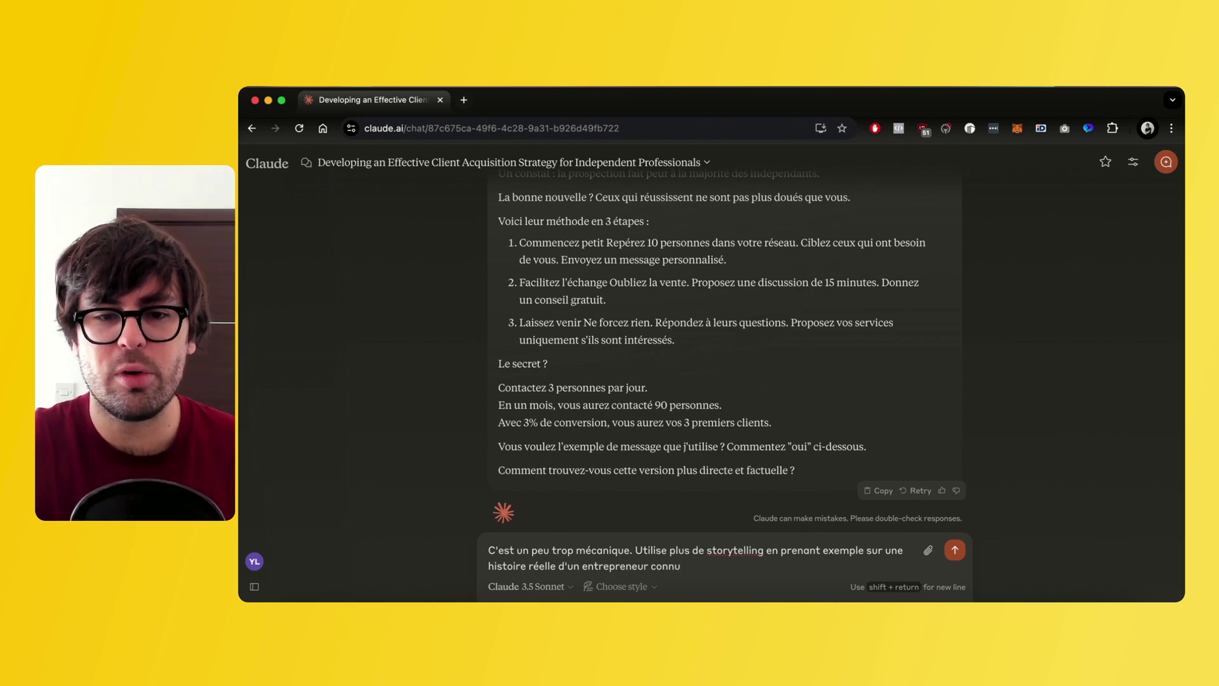
key(Return)
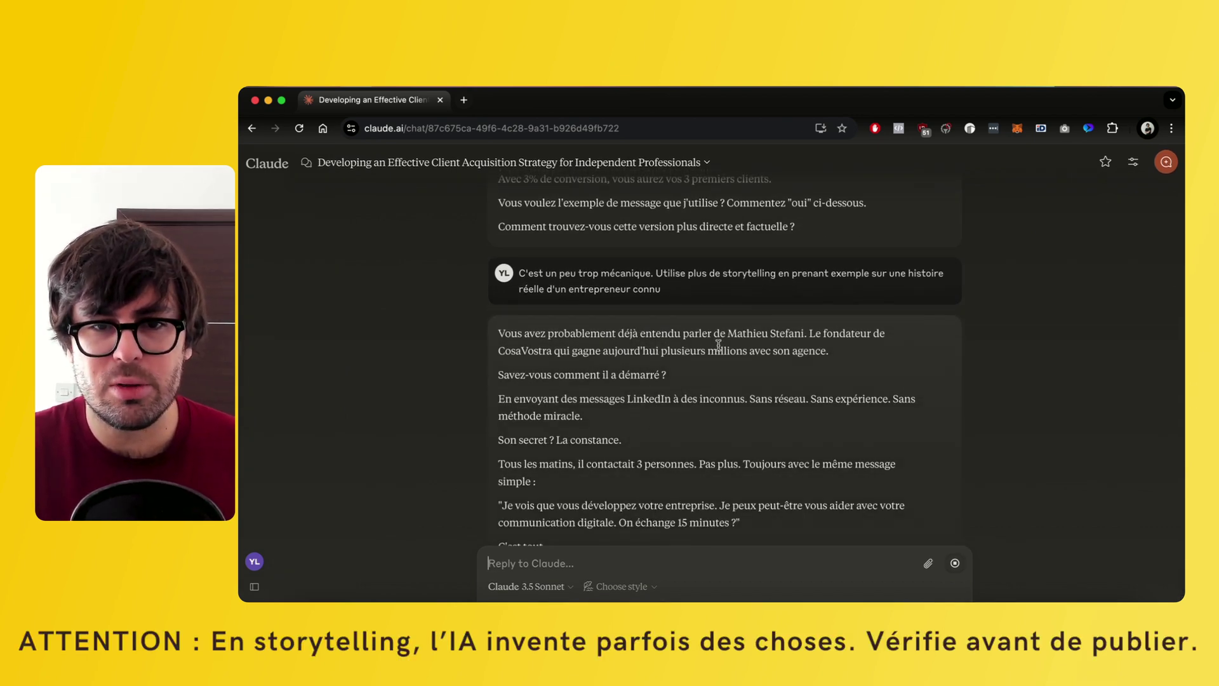
Review the storytelling version of the post, highlighting the opening words about the CosaVostra founder's agency earnings
drag(807, 333, 557, 348)
scroll(557, 348, down, 2)
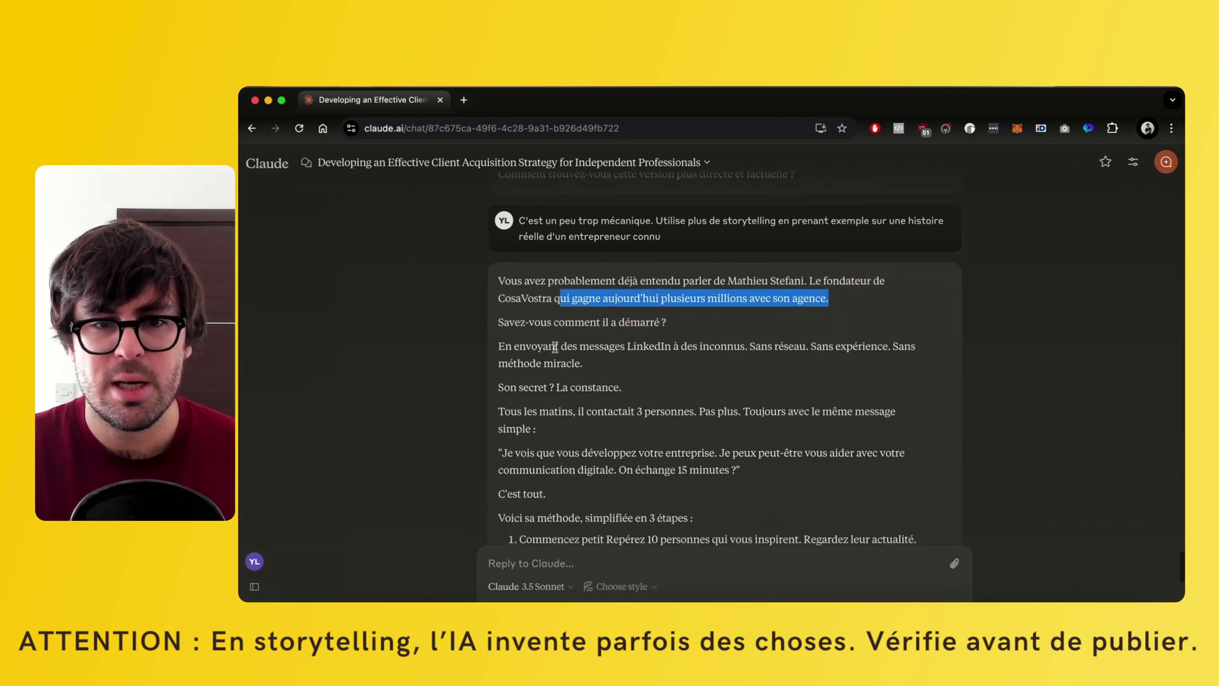
scroll(599, 319, down, 5)
scroll(600, 297, up, 2)
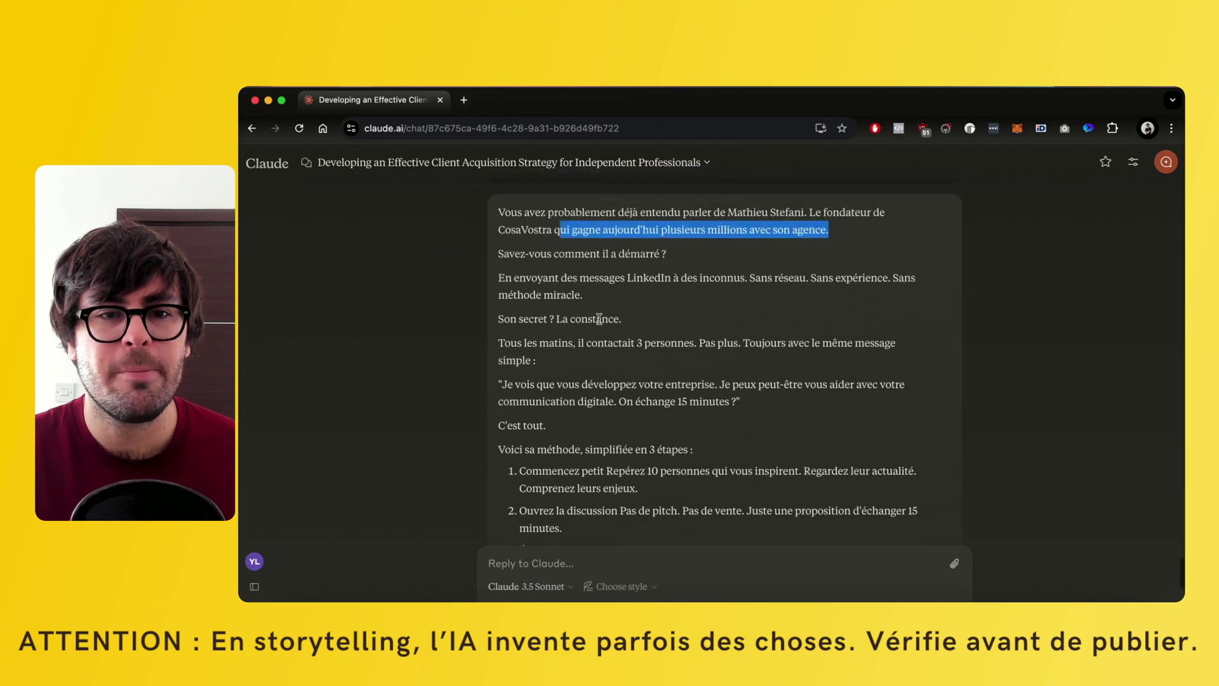
scroll(614, 269, down, 7)
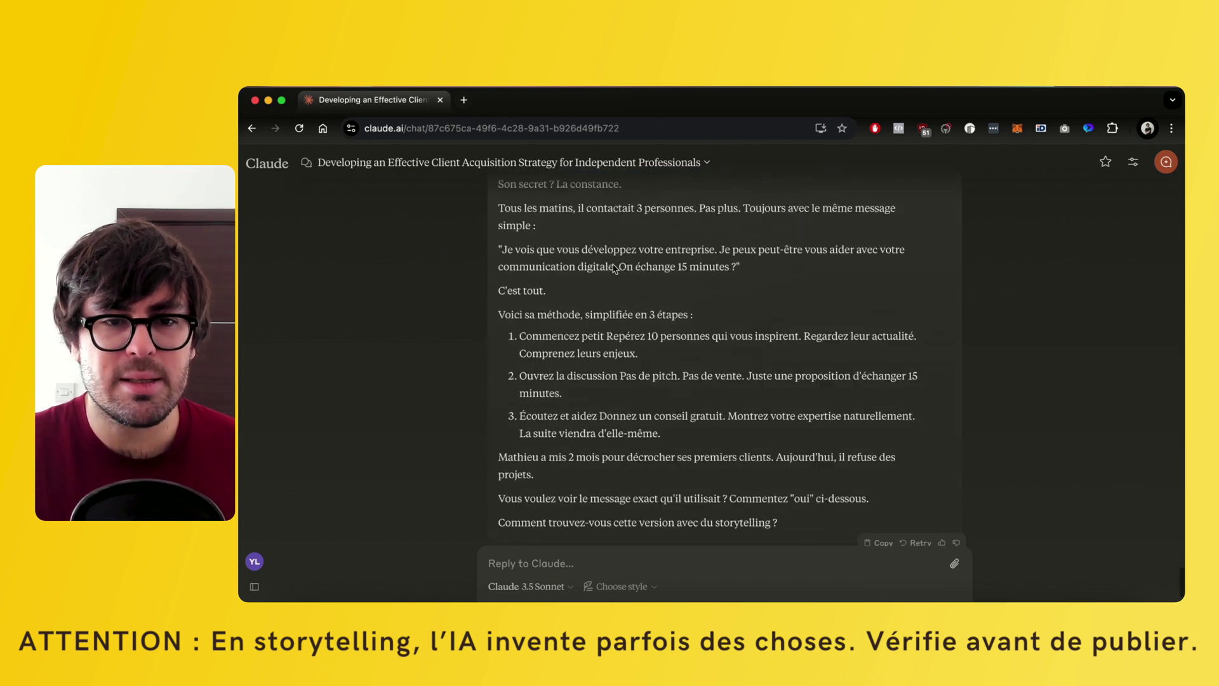
scroll(598, 319, up, 8)
scroll(597, 311, down, 5)
Send Claude the follow-up "Tutoie le lecteur et fais des phrases plus courtes"
click(553, 567)
text(Tu)
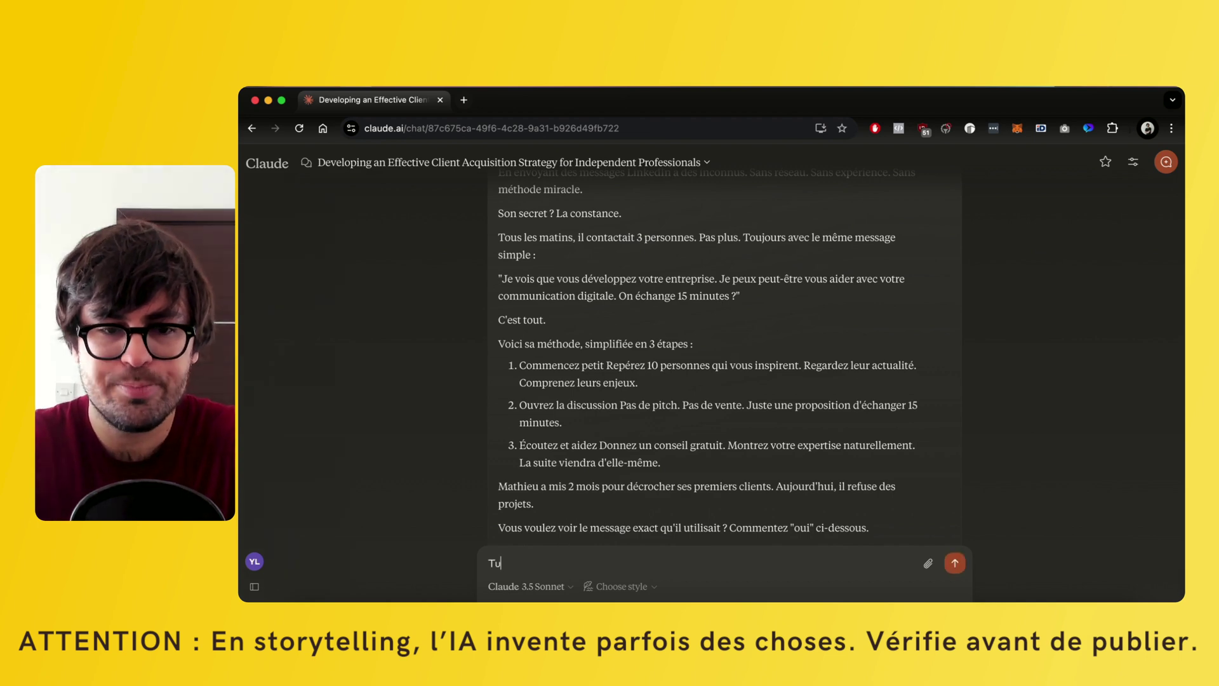
text(toie le lecteur)
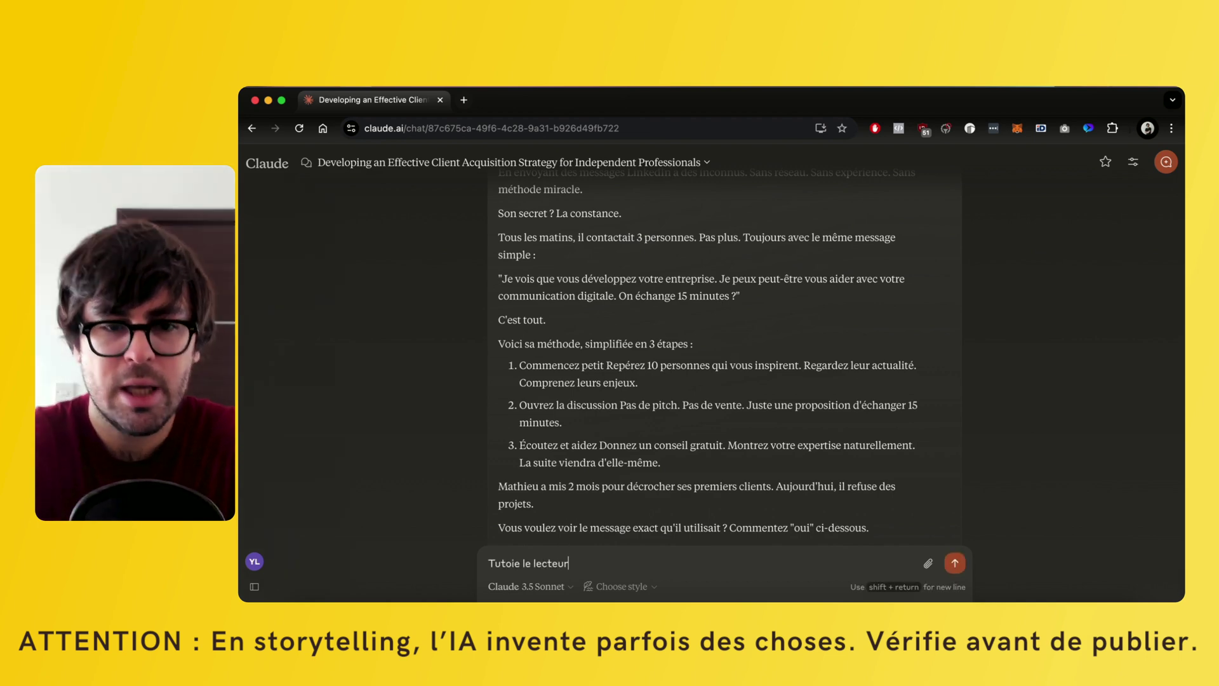
text( et fais des phrases plus coute)
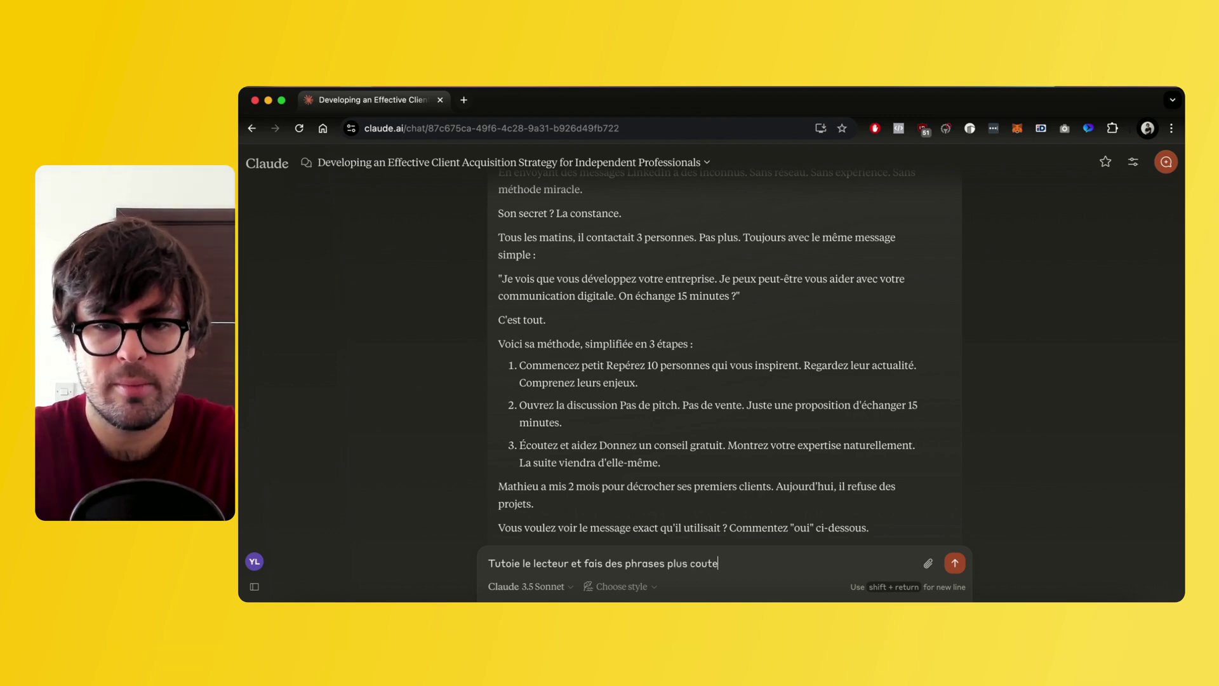
key(BackSpace)
key(BackSpace)
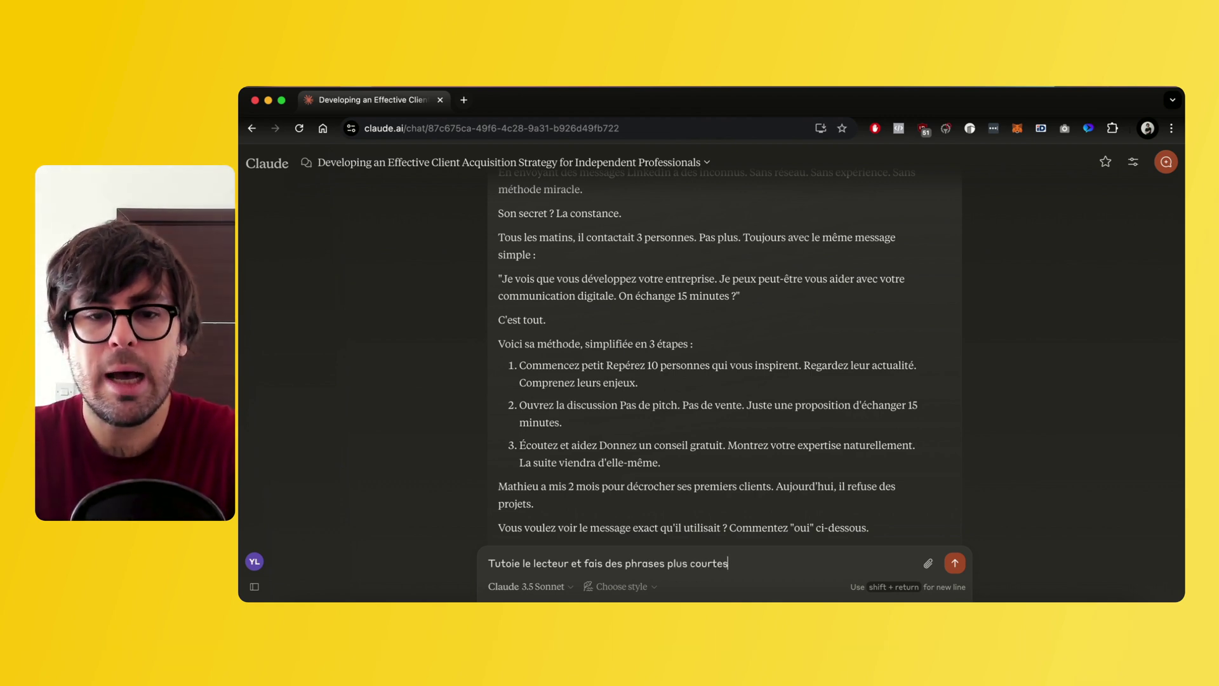
key(Return)
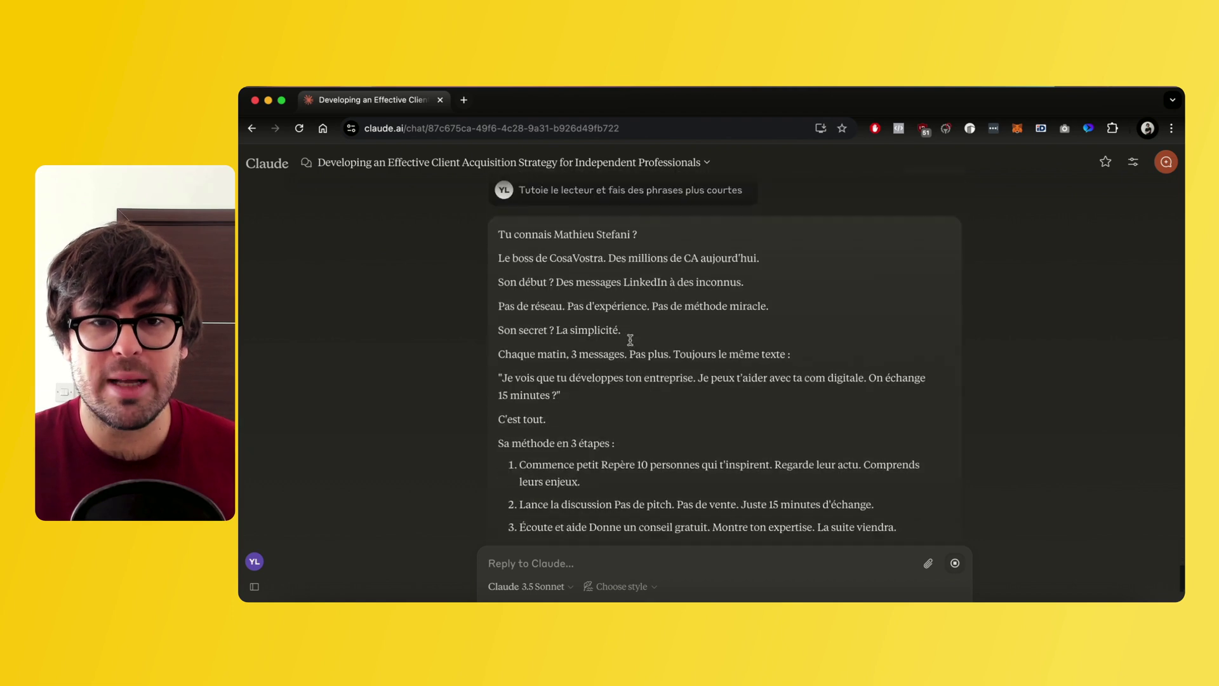
Read the shortened informal version line by line, highlighting its opening question, "Pas de réseau" line and quoted prospecting message
scroll(628, 339, up, 3)
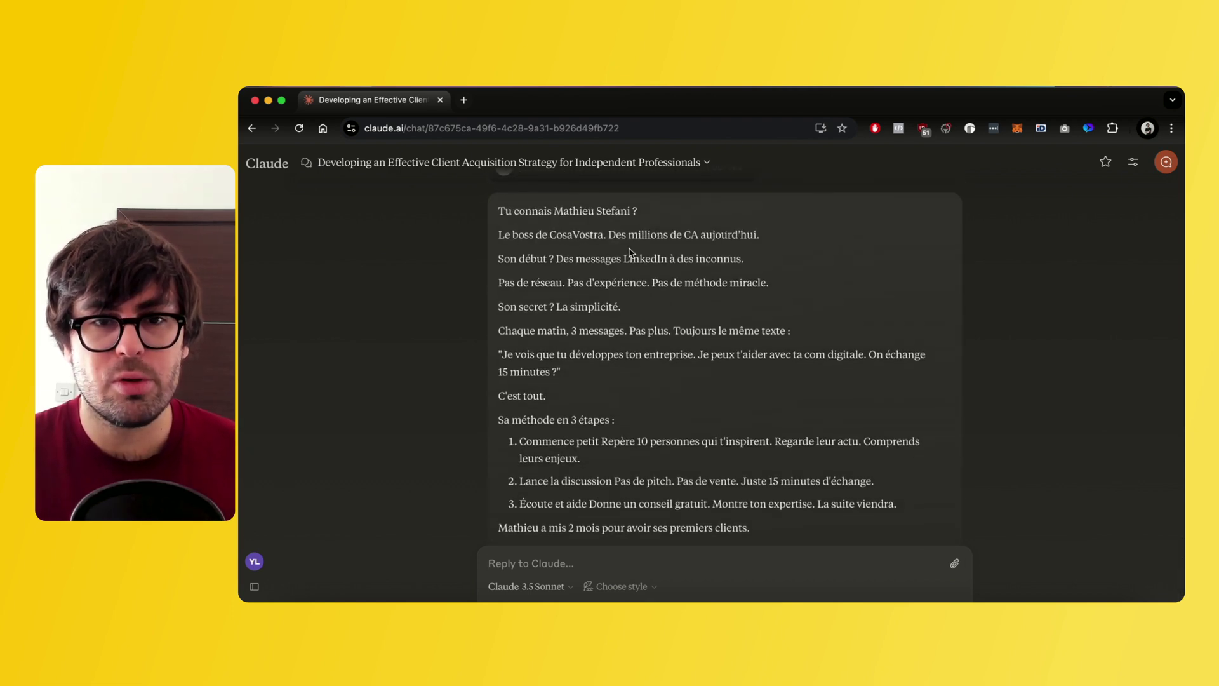
drag(646, 215, 506, 212)
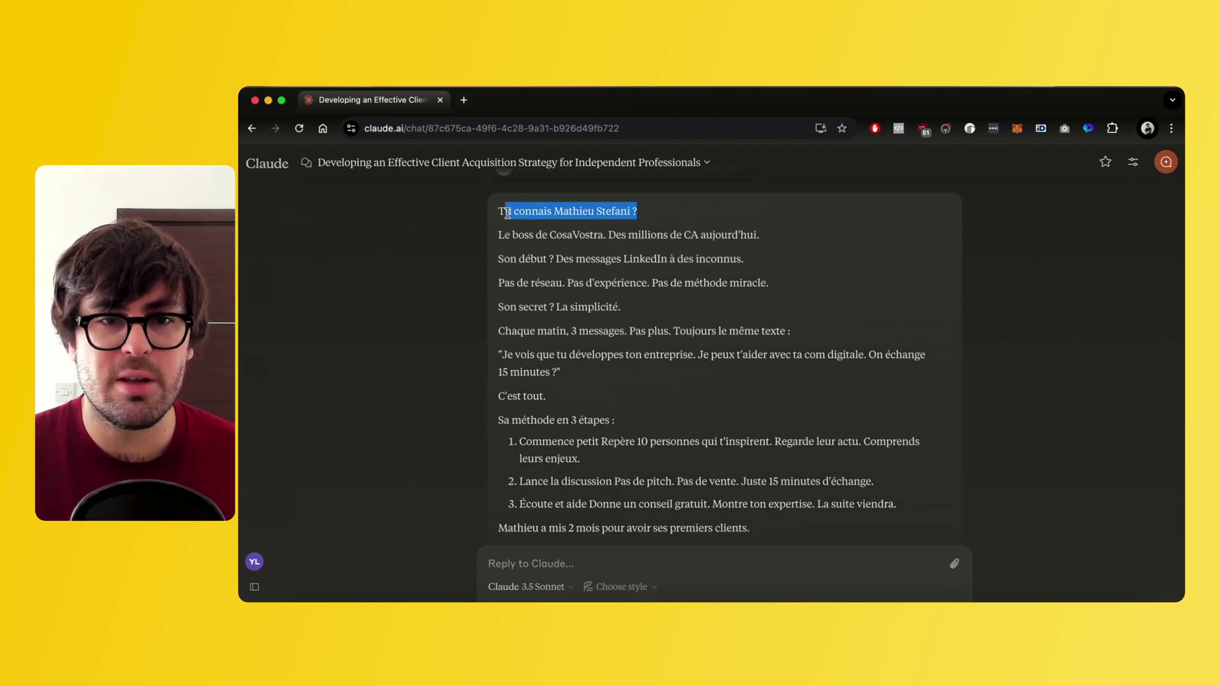
click(589, 246)
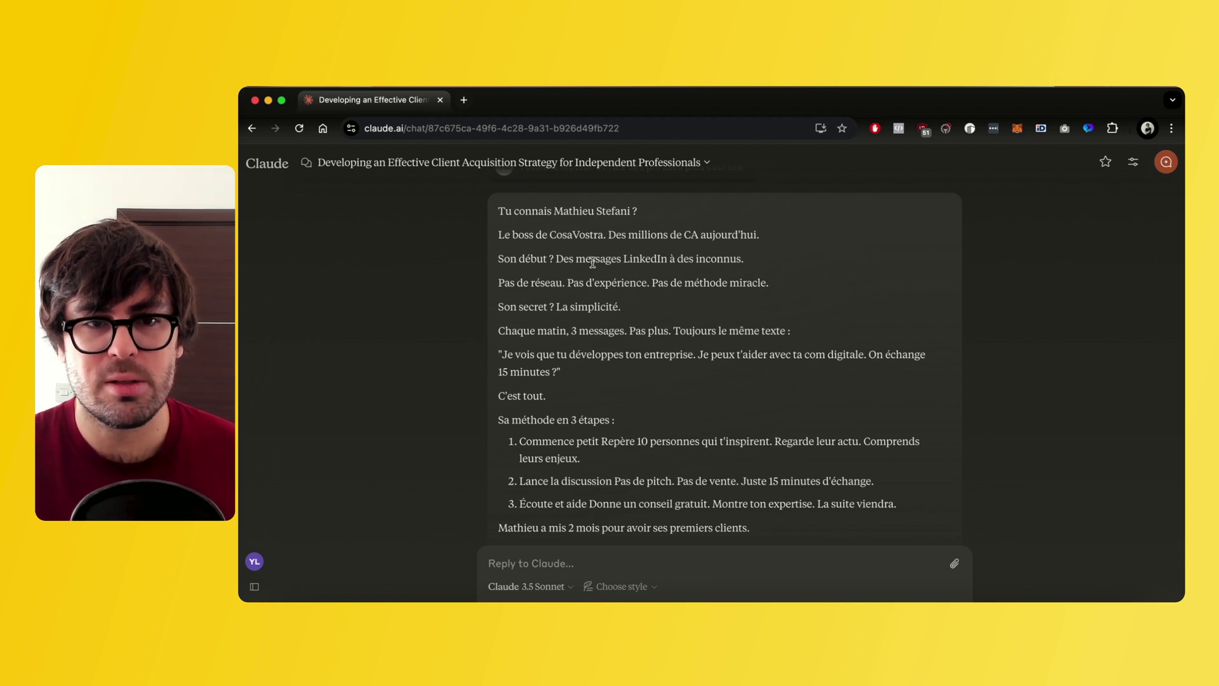
double_click(654, 259)
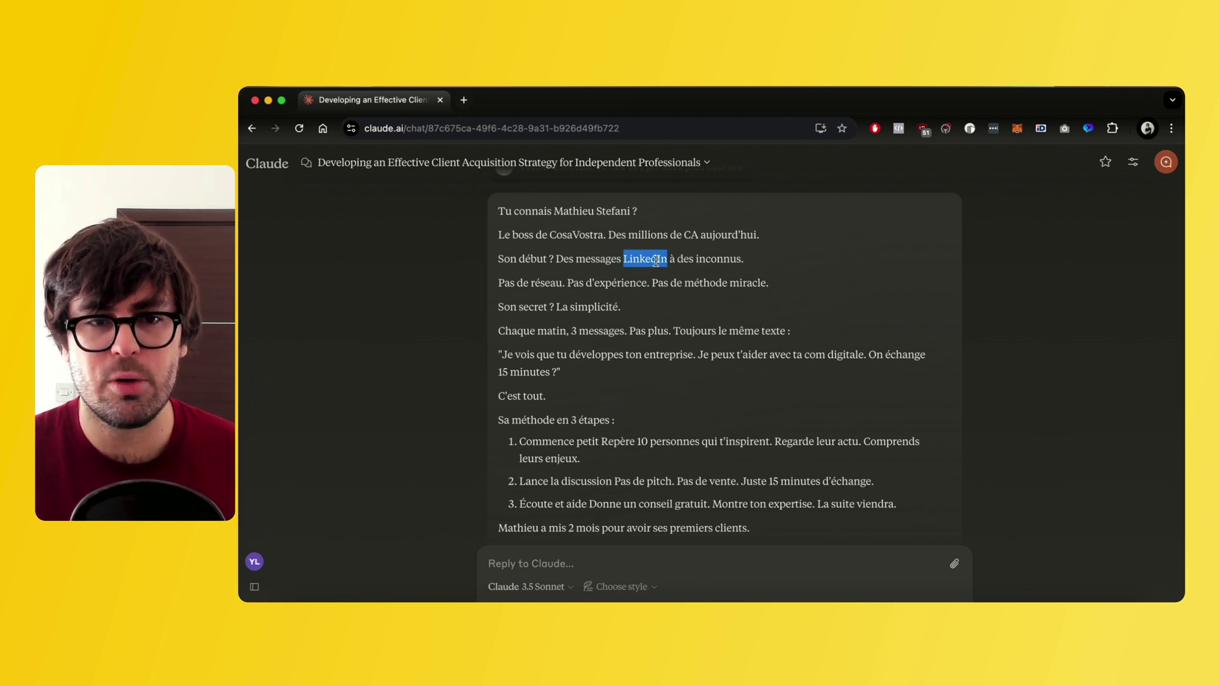
triple_click(618, 283)
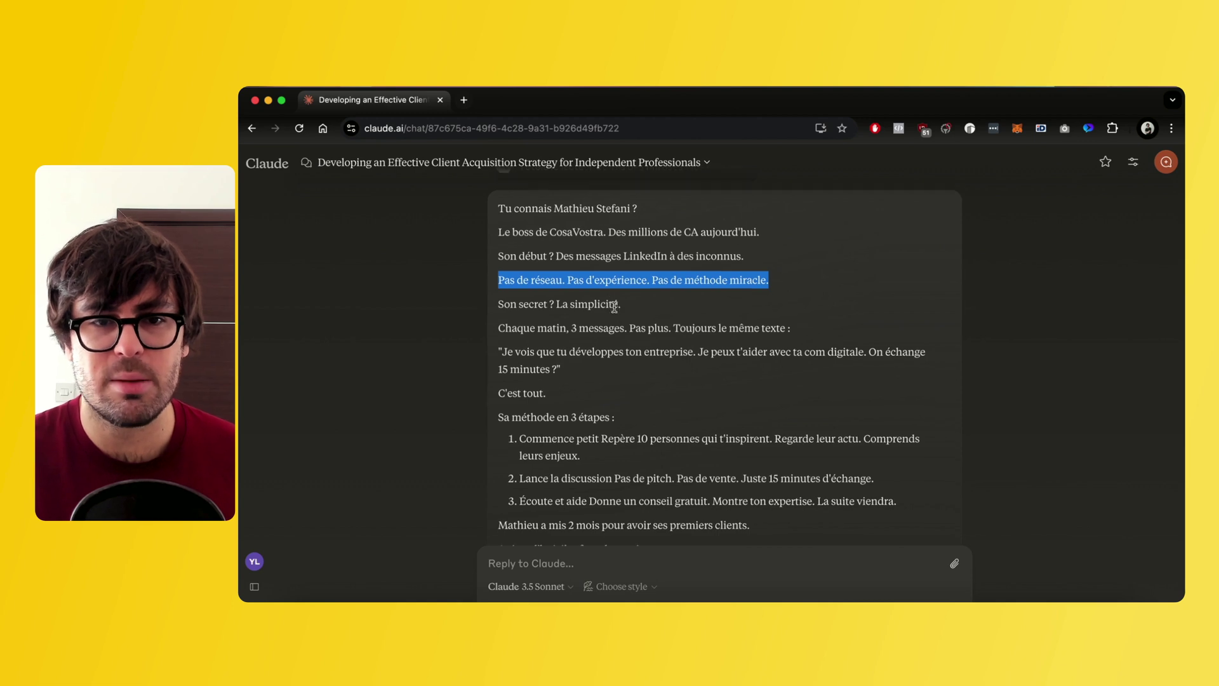
scroll(606, 296, down, 2)
double_click(602, 286)
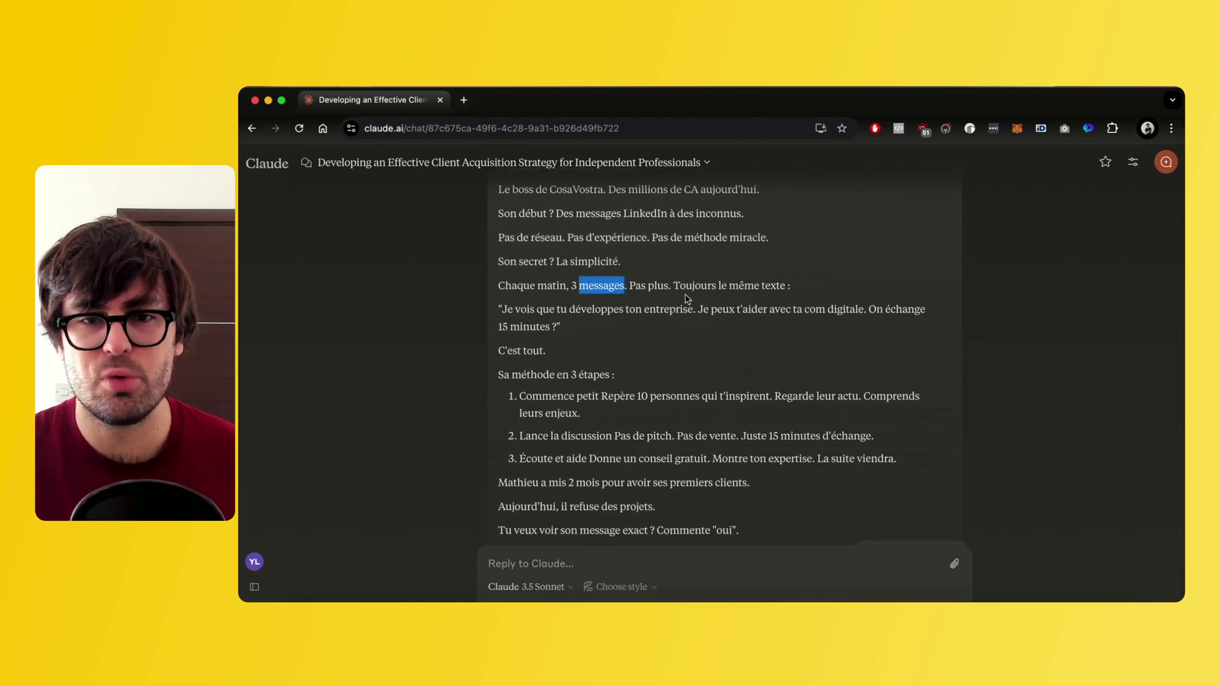
triple_click(607, 310)
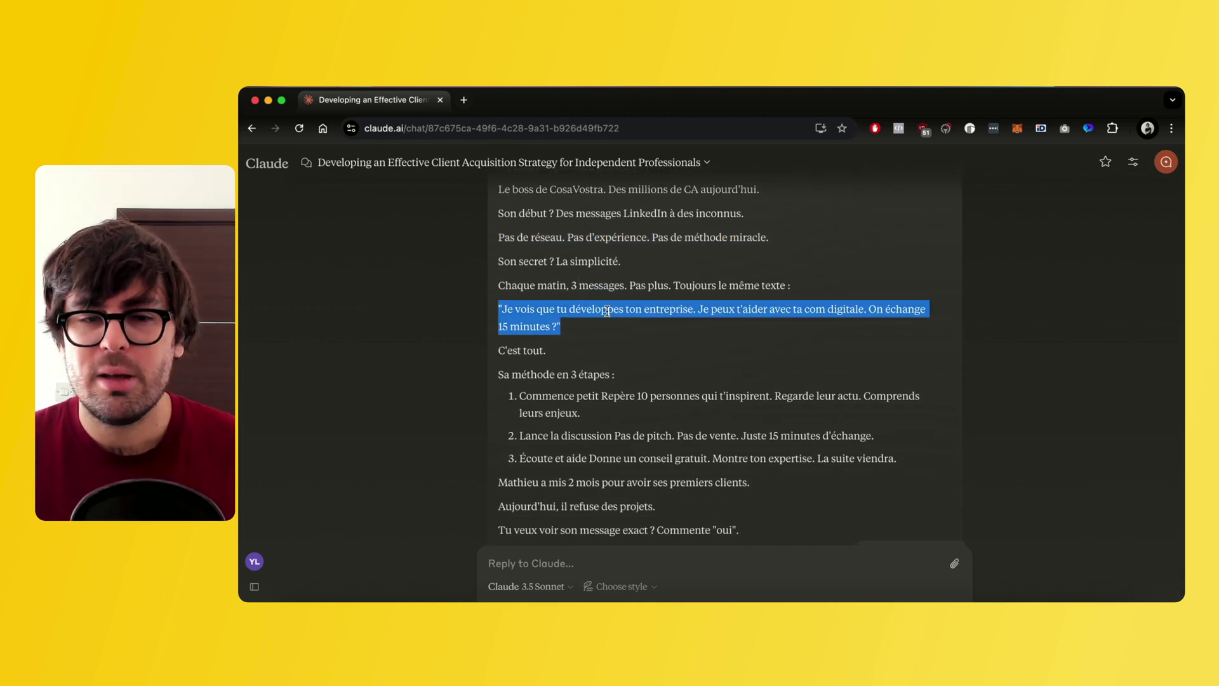
scroll(701, 306, down, 2)
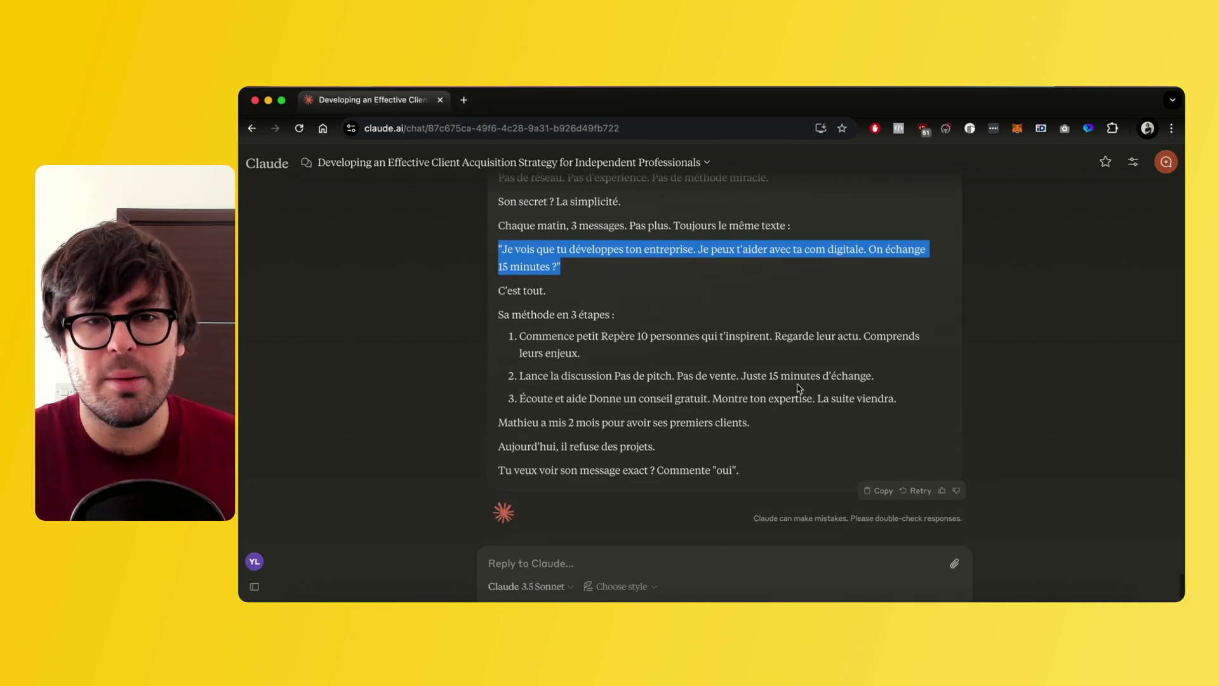
Switch to MindNode and select the "Demande un hook plus impactant" node of the workflow
click(1000, 600)
scroll(593, 400, left, 3)
scroll(593, 400, down, 2)
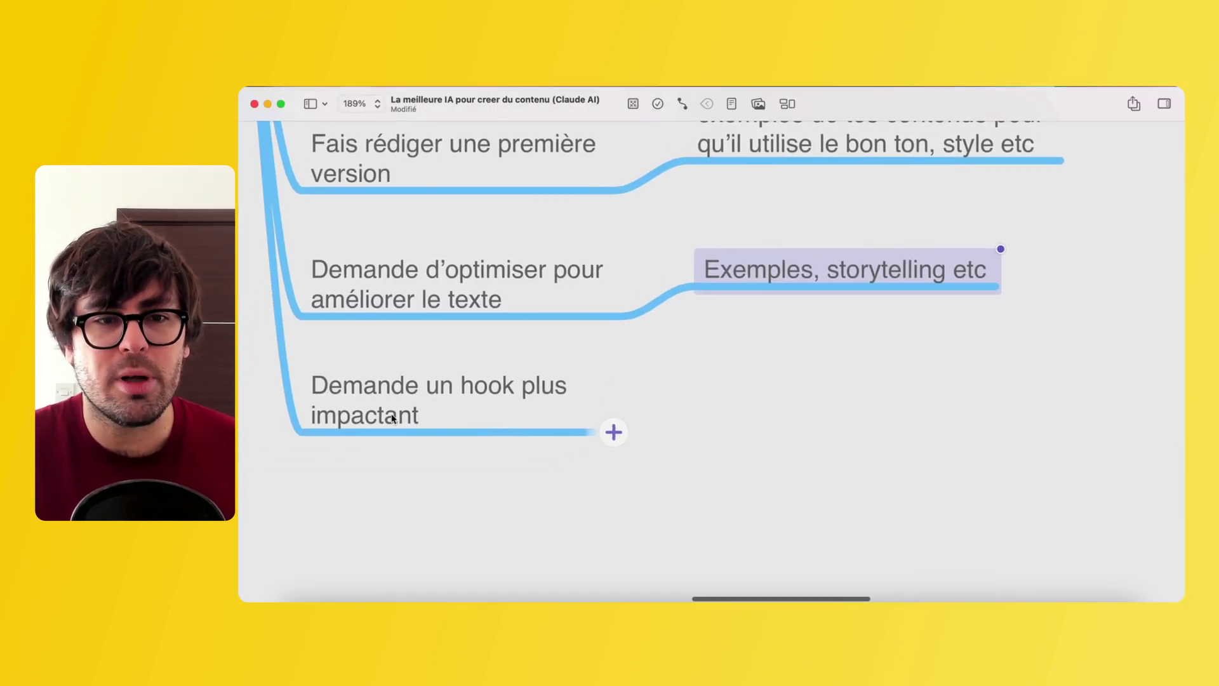
click(422, 419)
Return to Claude in Google Chrome and send the request "Je veux un hook plus catchy"
click(686, 593)
scroll(605, 324, down, 5)
scroll(604, 325, down, 4)
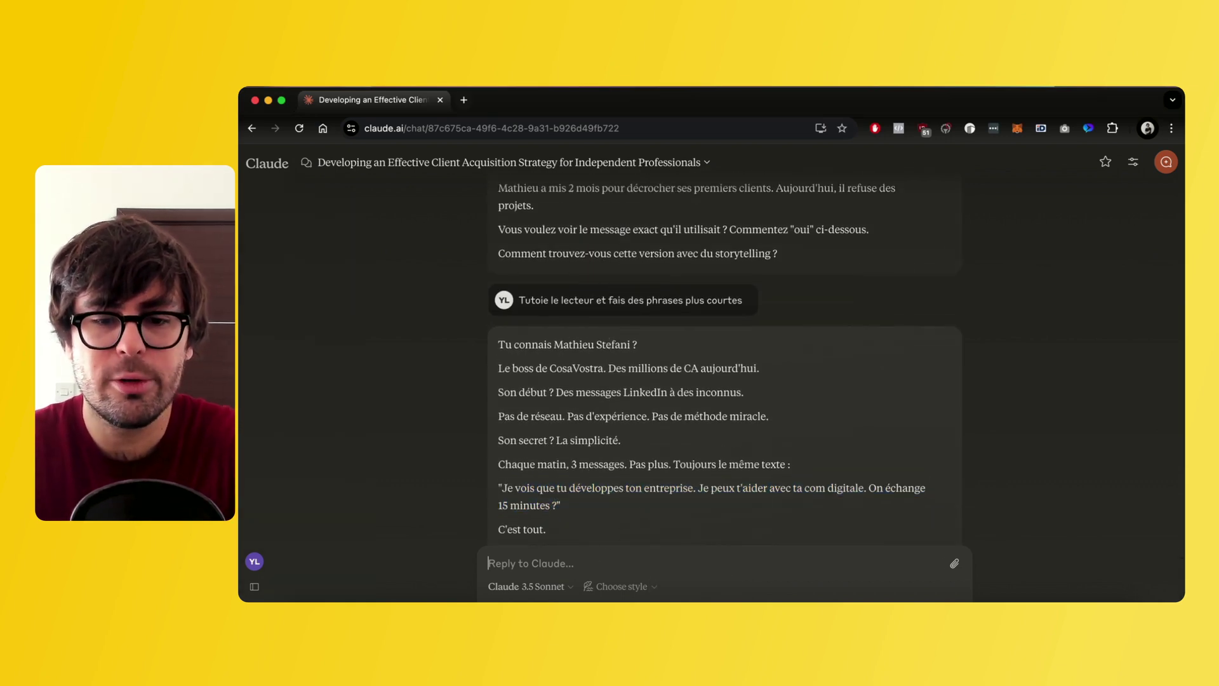
text(Je veux un hook)
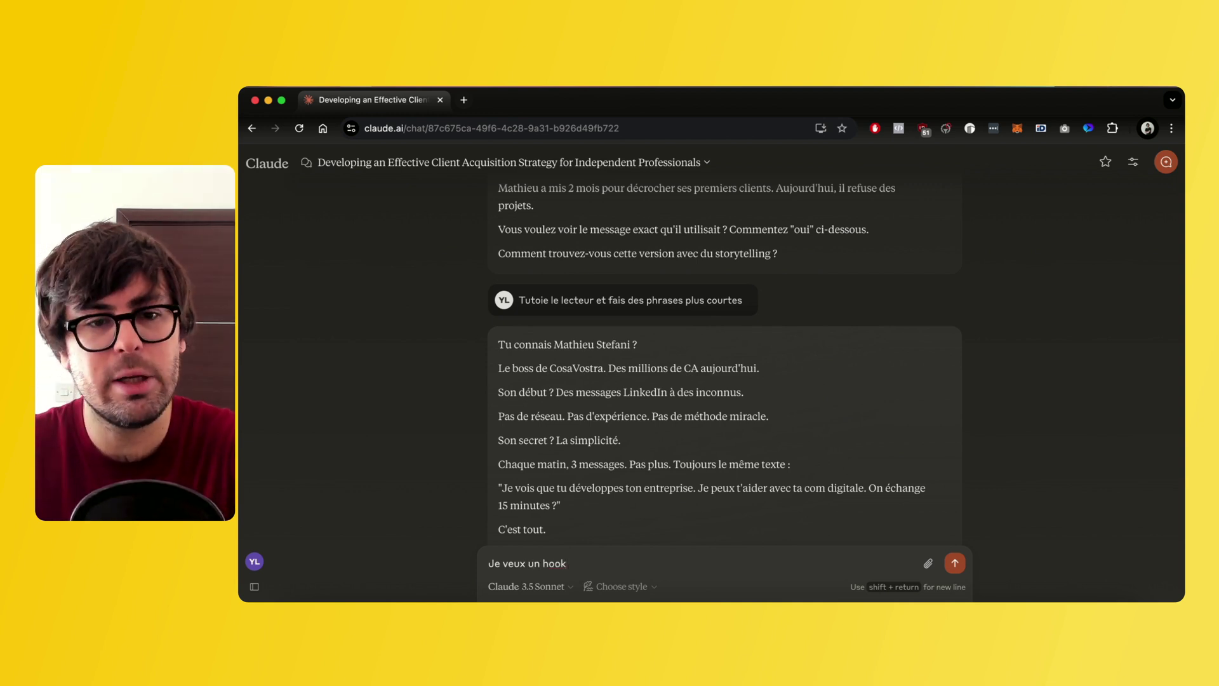
text(plus catchy)
key(Return)
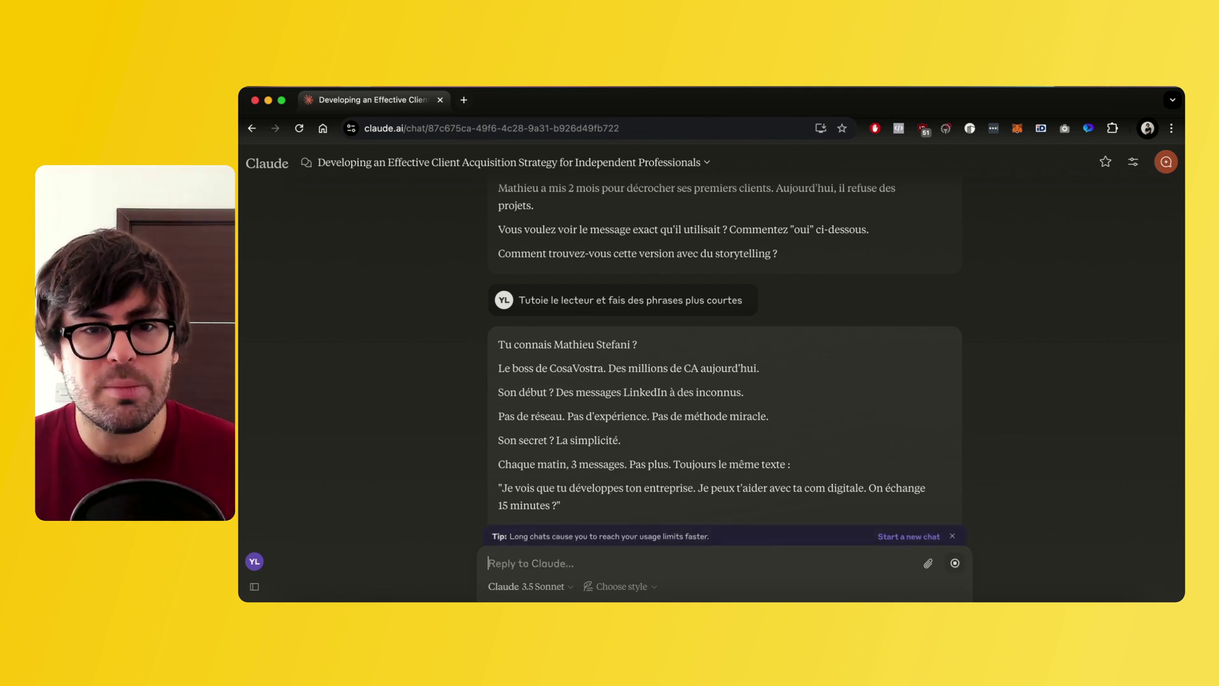
Copy the Version 1 (L'inattendu) hook from the suggestions and send it back to Claude with the comment "c'est la meilleure"
scroll(574, 421, down, 10)
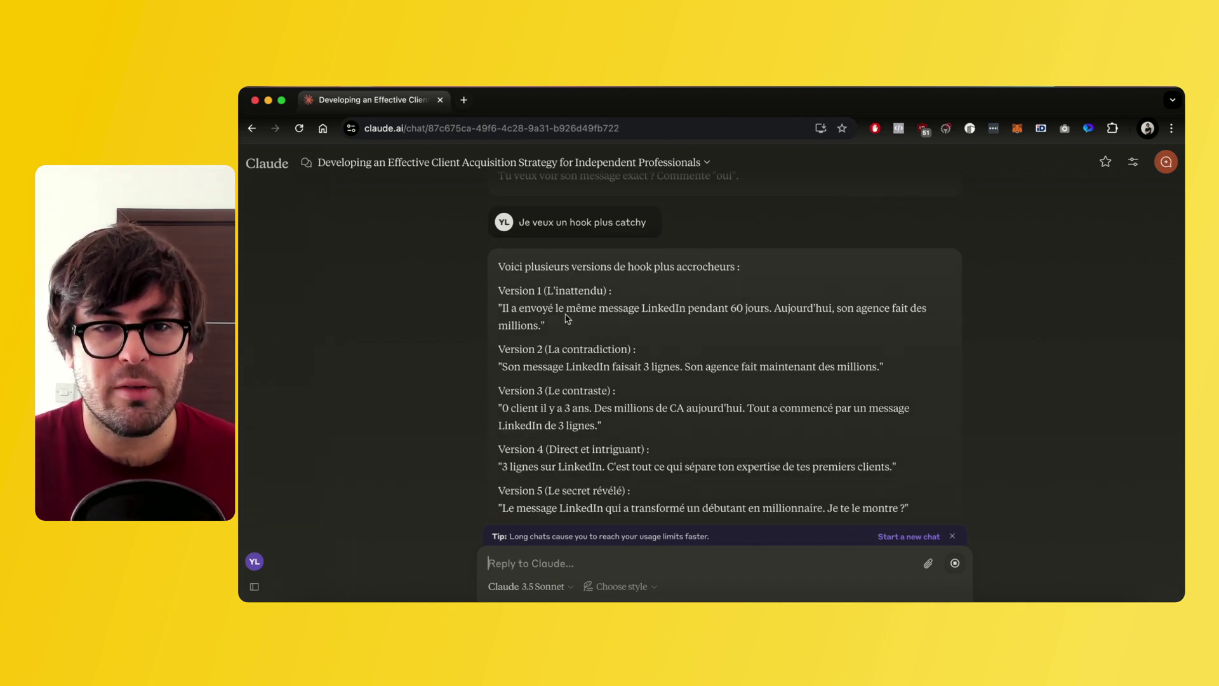
triple_click(497, 311)
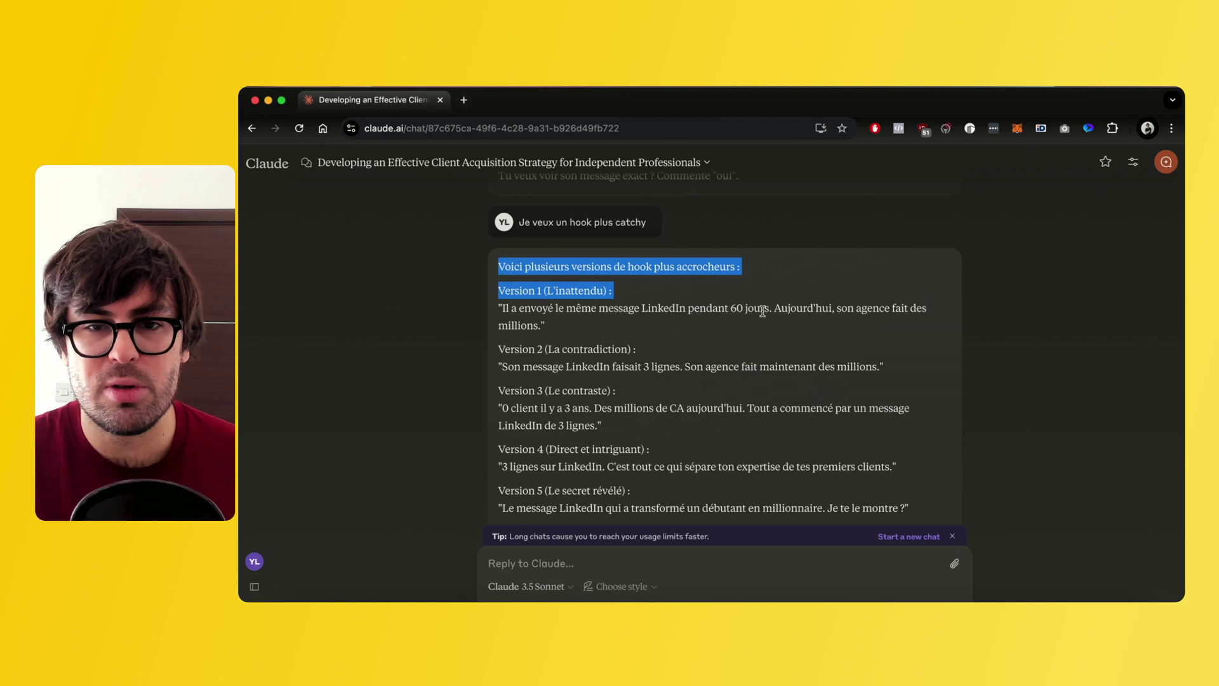
triple_click(756, 310)
key(ctrl+c)
click(548, 562)
key(ctrl+v)
text(c)
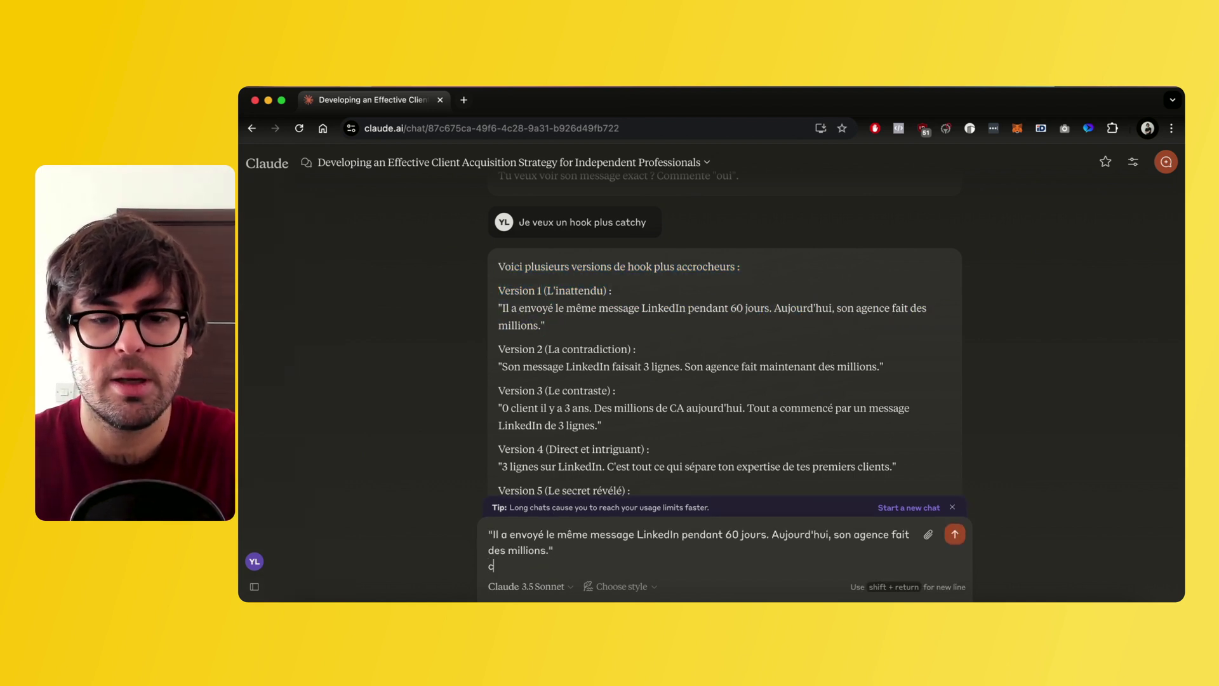
text(illeure)
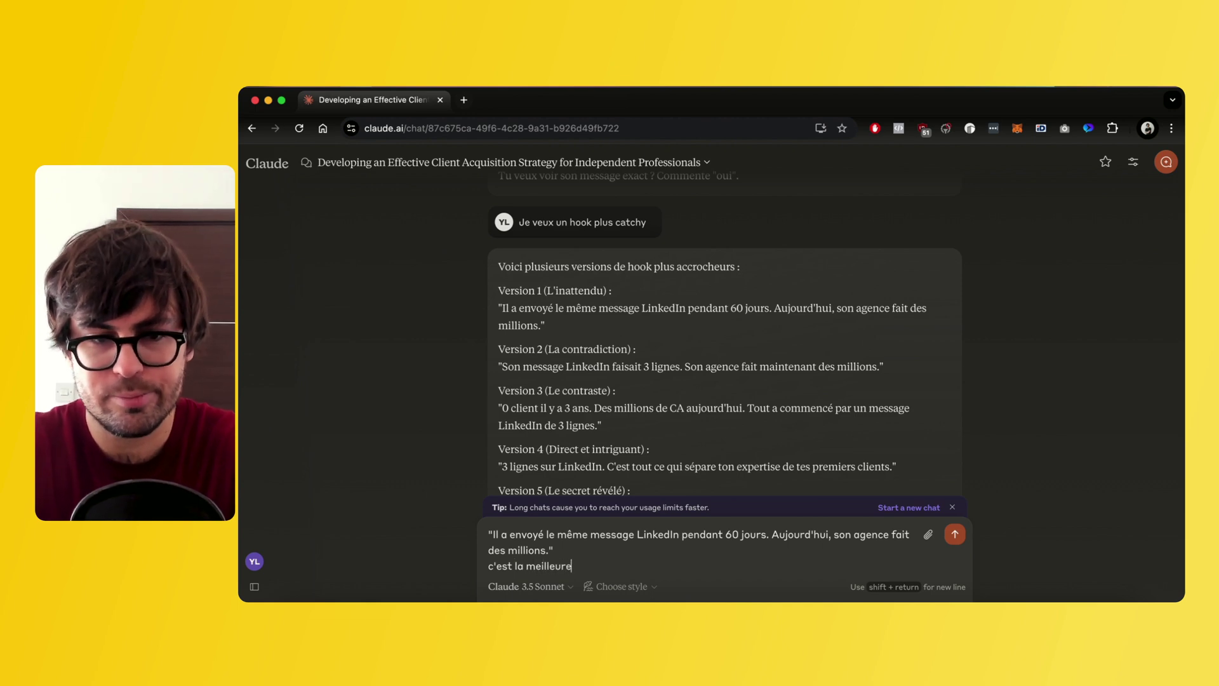
key(Return)
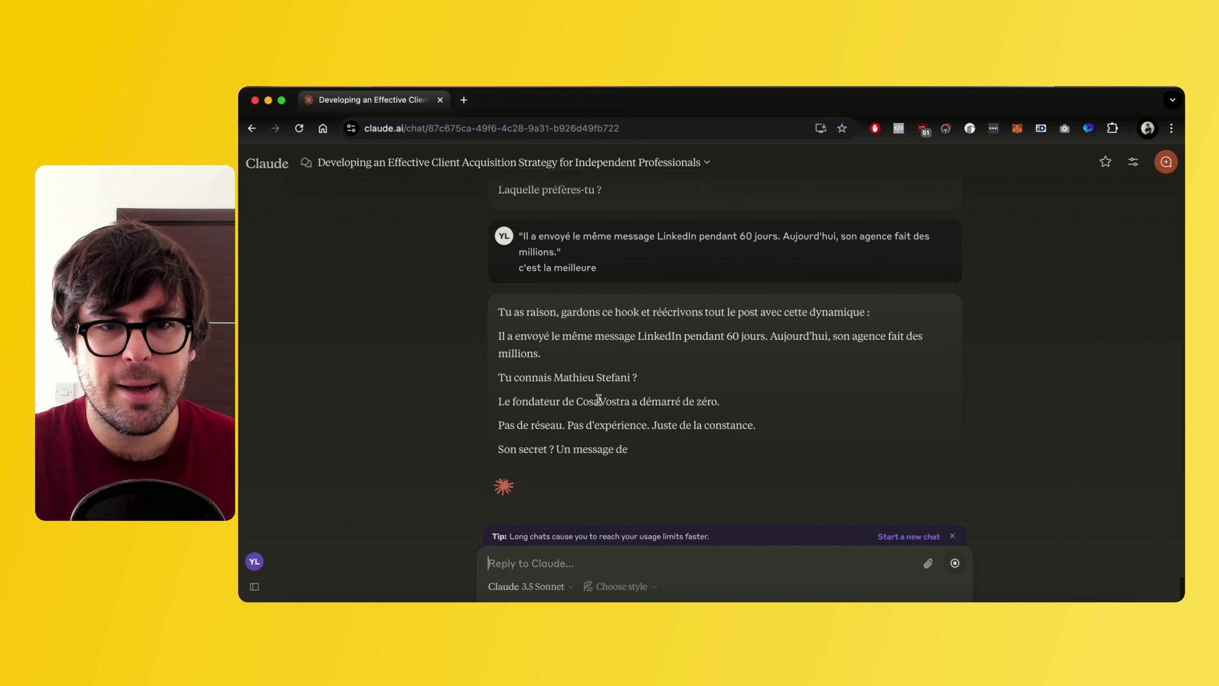
Review the rewritten post, highlighting its hook and introductory lines, and look back over the earlier drafts in the conversation
scroll(573, 299, up, 1)
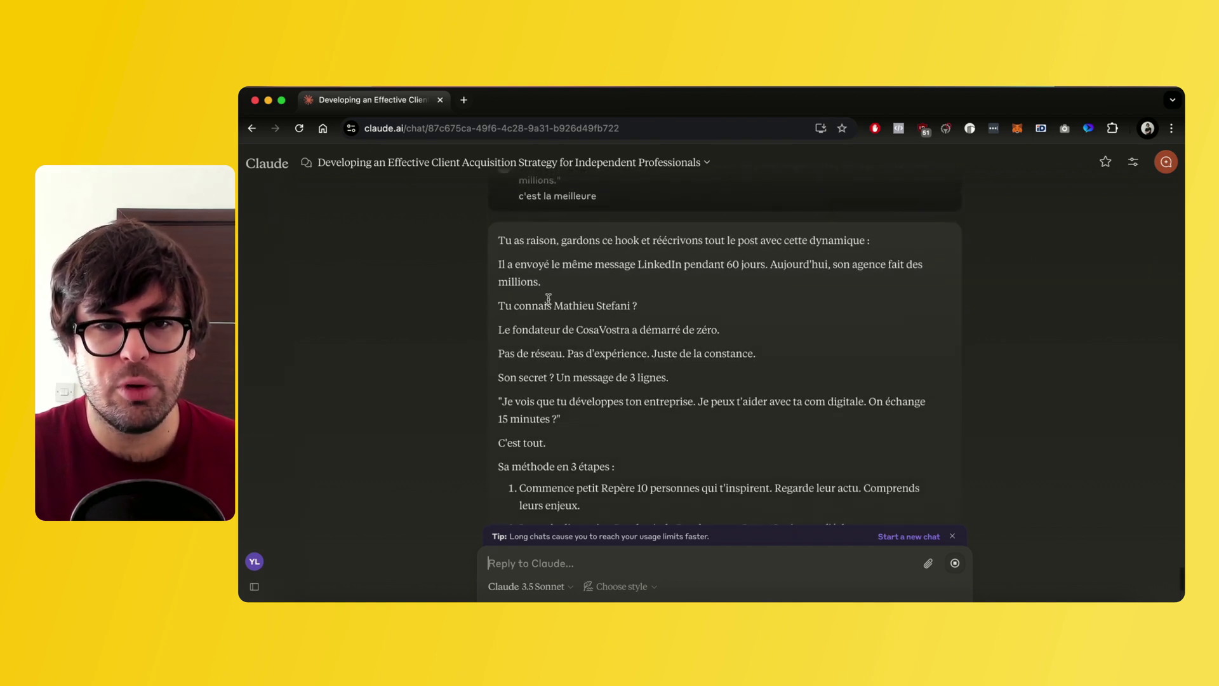
drag(499, 263, 540, 274)
triple_click(540, 274)
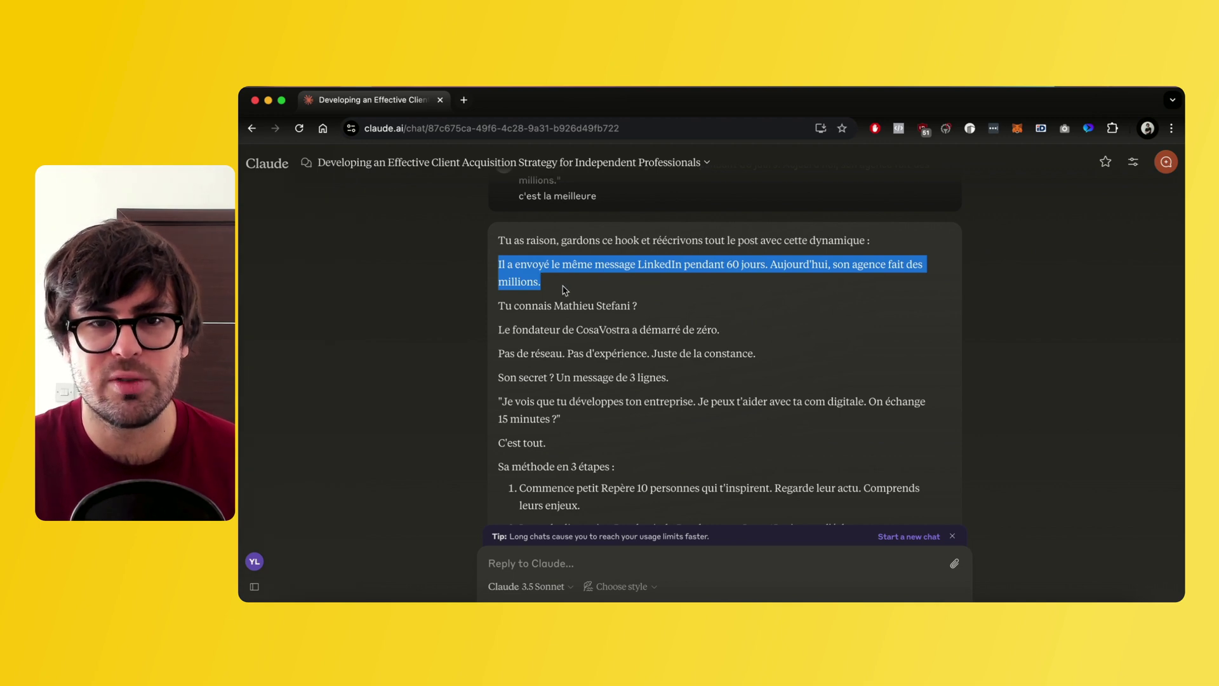
click(613, 299)
drag(674, 310, 476, 311)
triple_click(556, 328)
scroll(556, 325, down, 3)
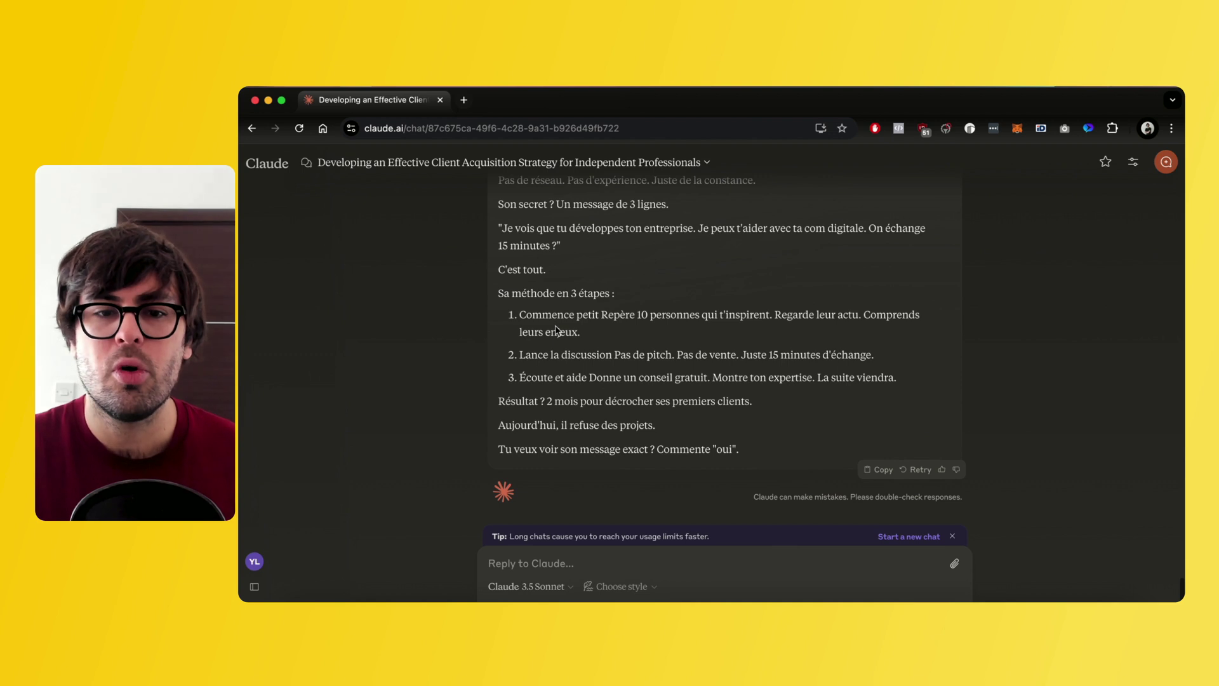
scroll(556, 329, up, 3)
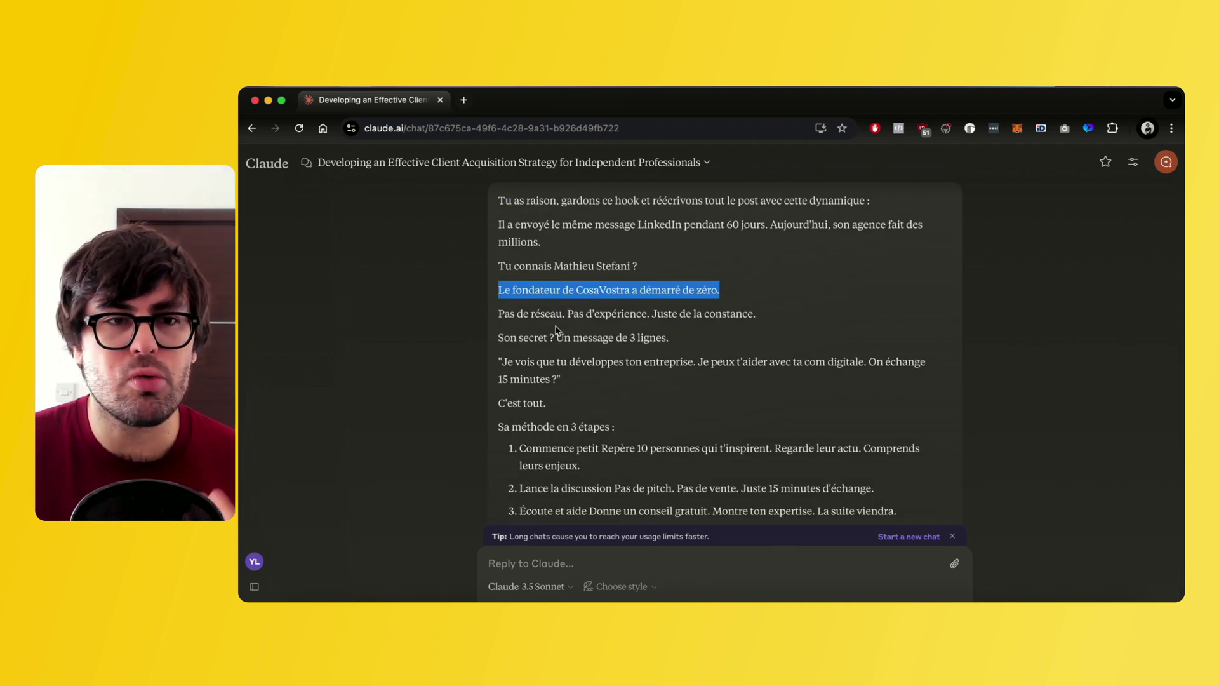
scroll(556, 329, down, 15)
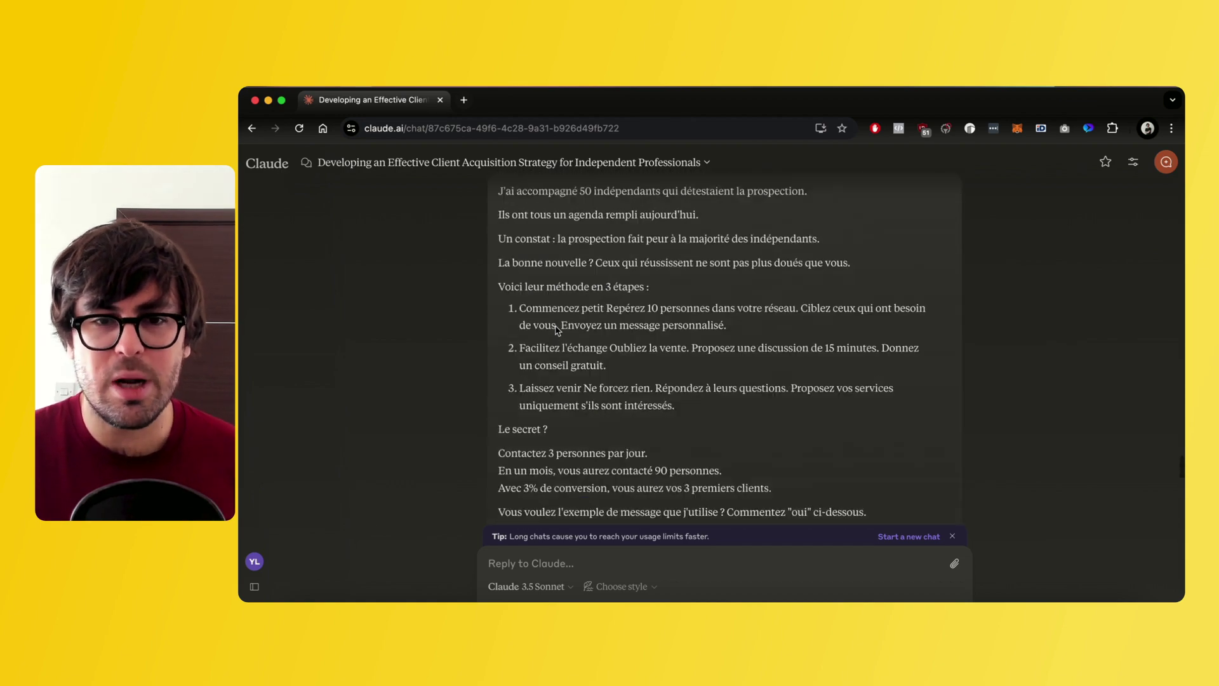
scroll(556, 329, down, 15)
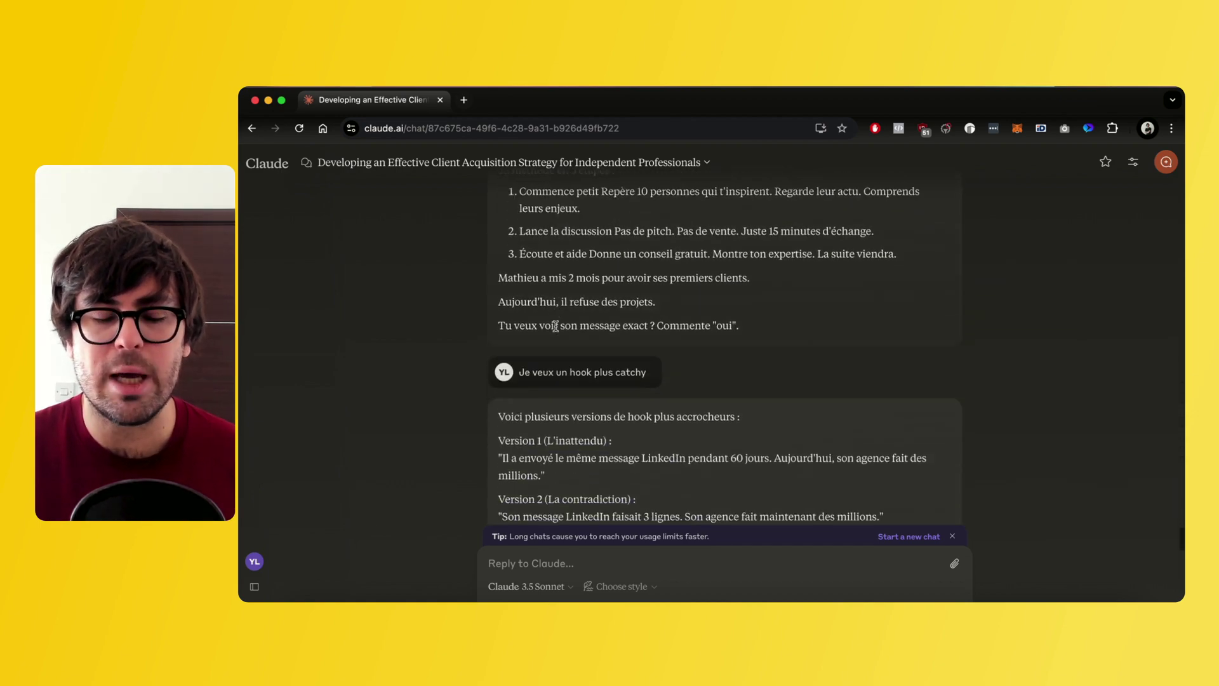